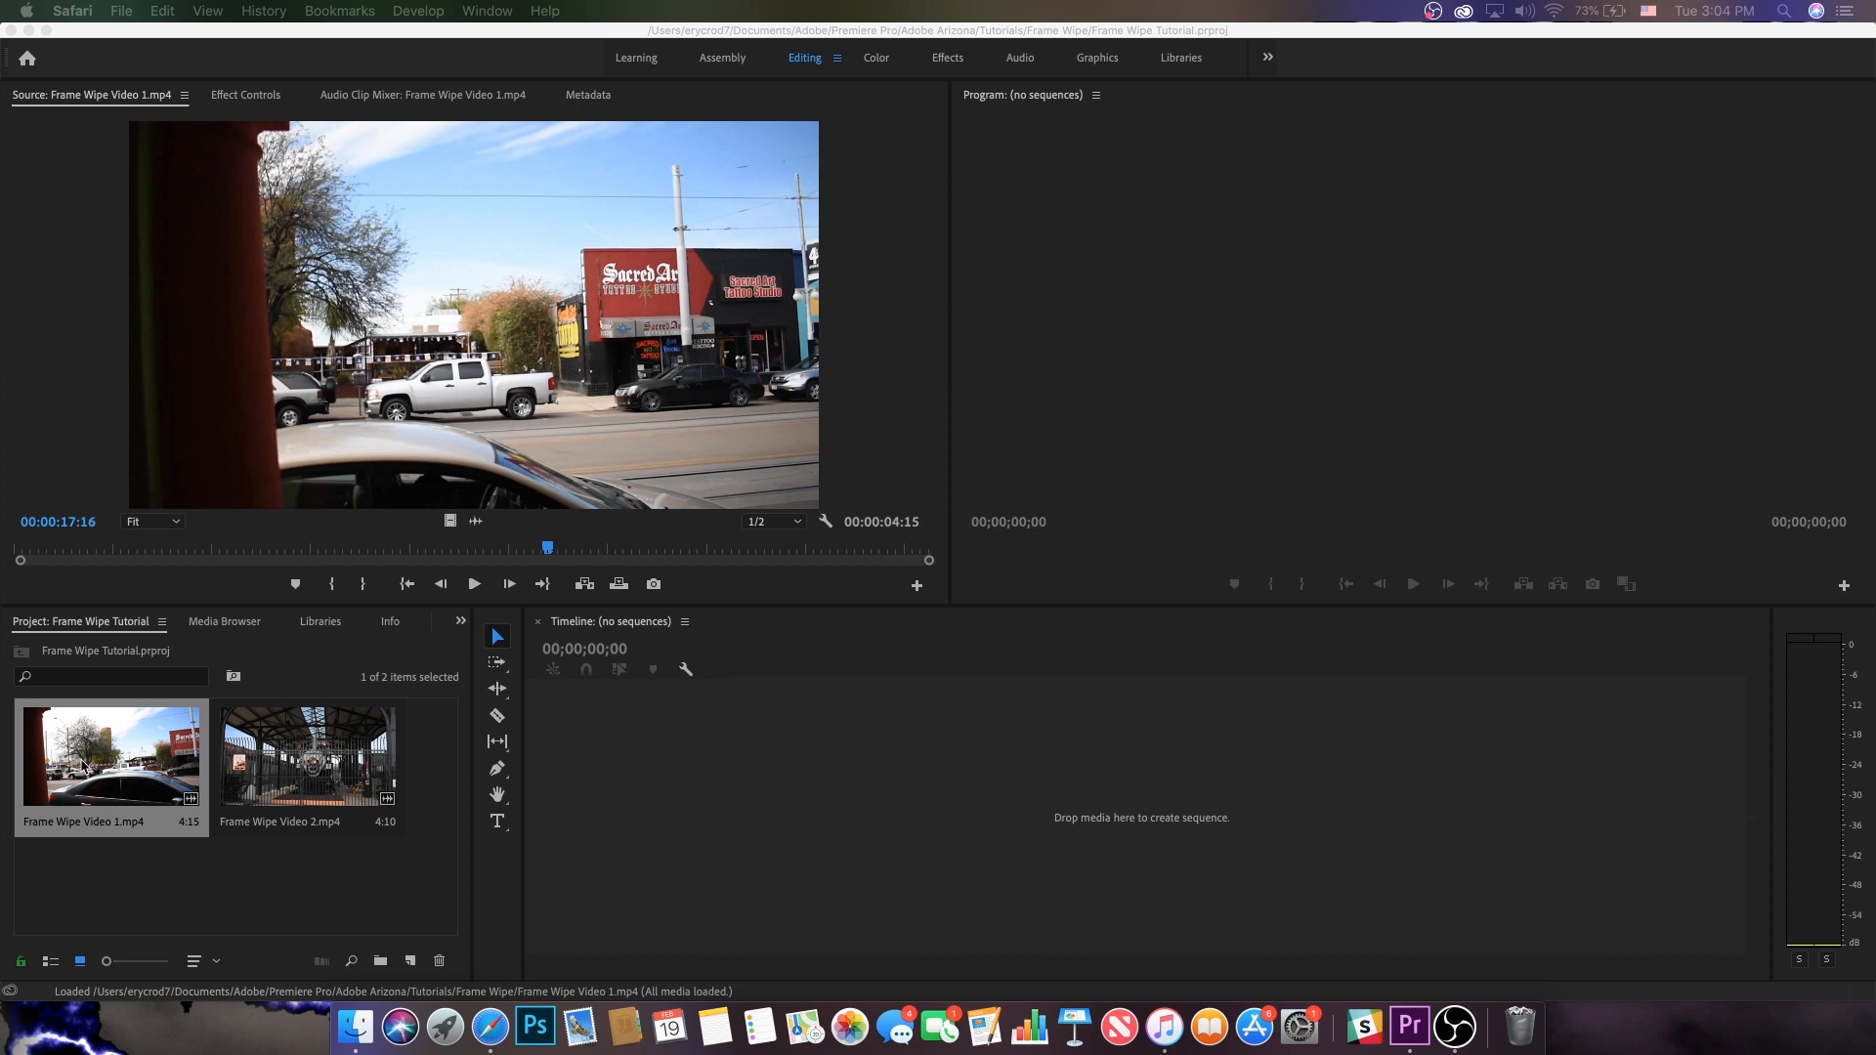
# Create a sequence from Frame Wipe Video 1.mp4 and fit the whole clip in the timeline view.
pyautogui.click(69, 763)
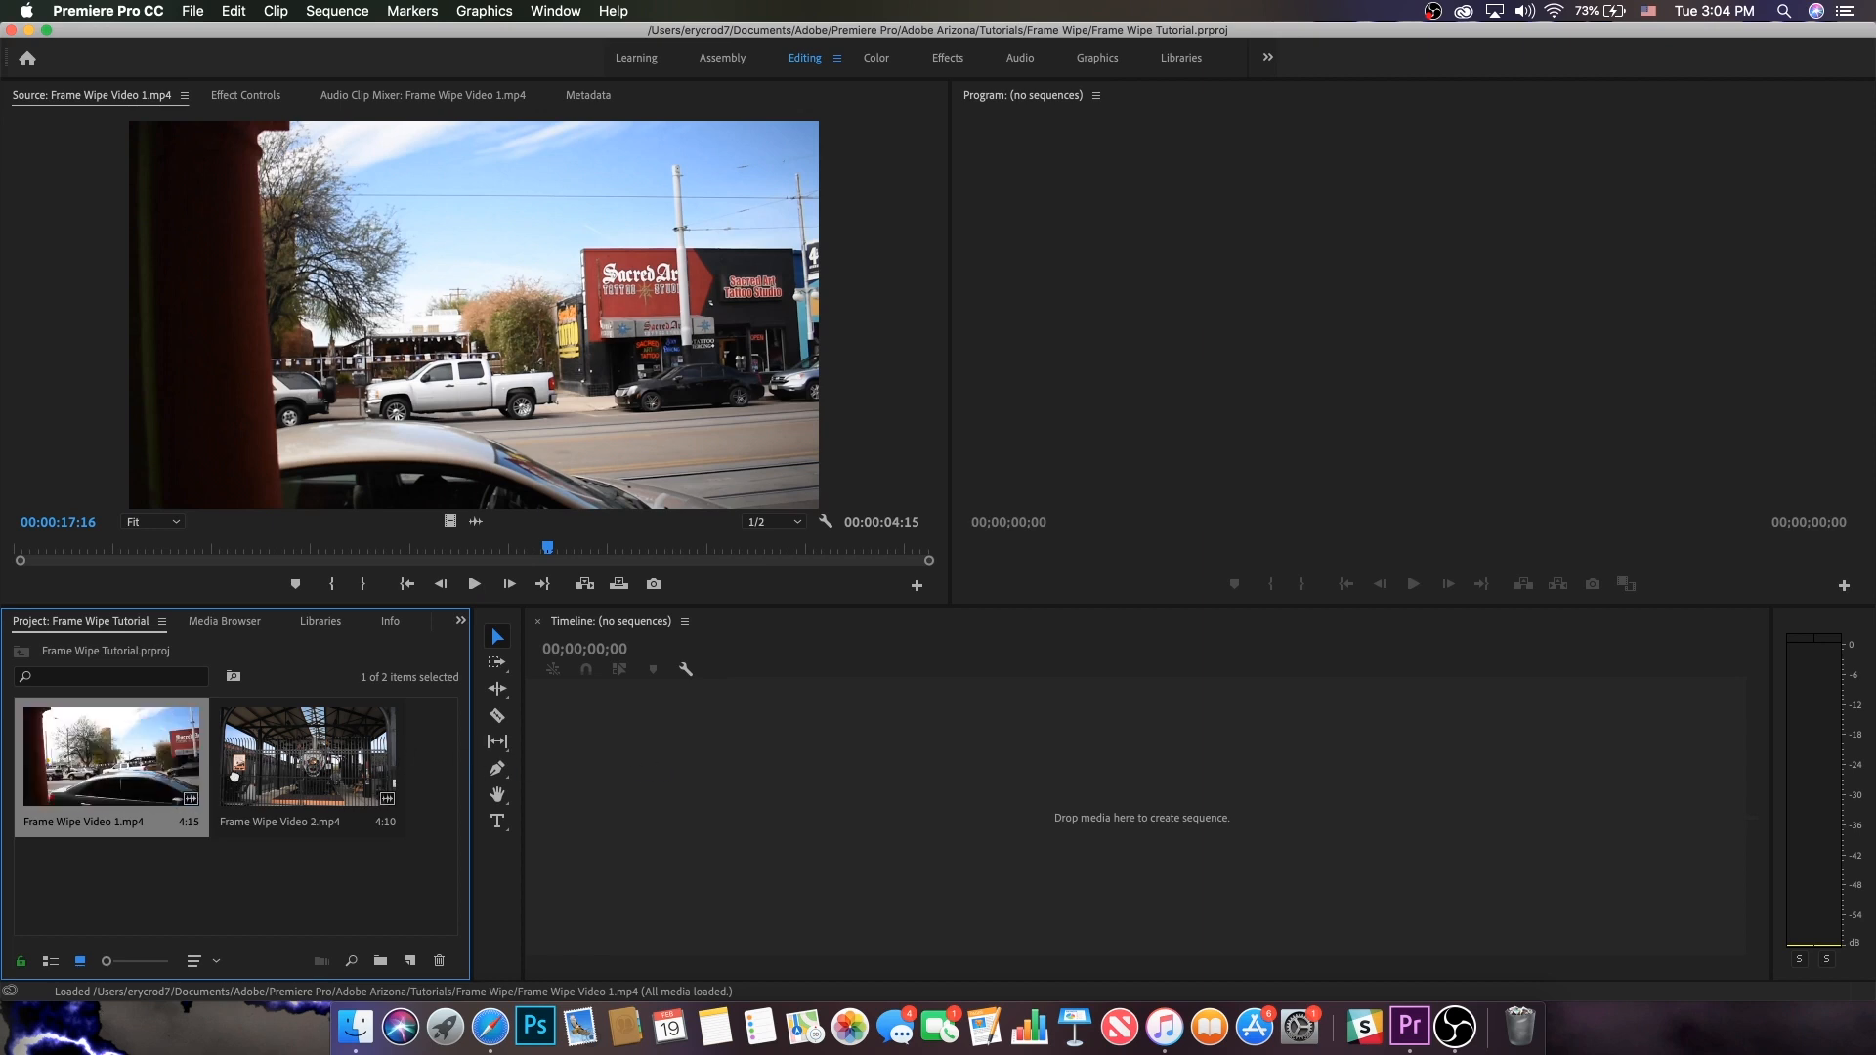
pyautogui.moveTo(570, 754); pyautogui.dragTo(686, 776)
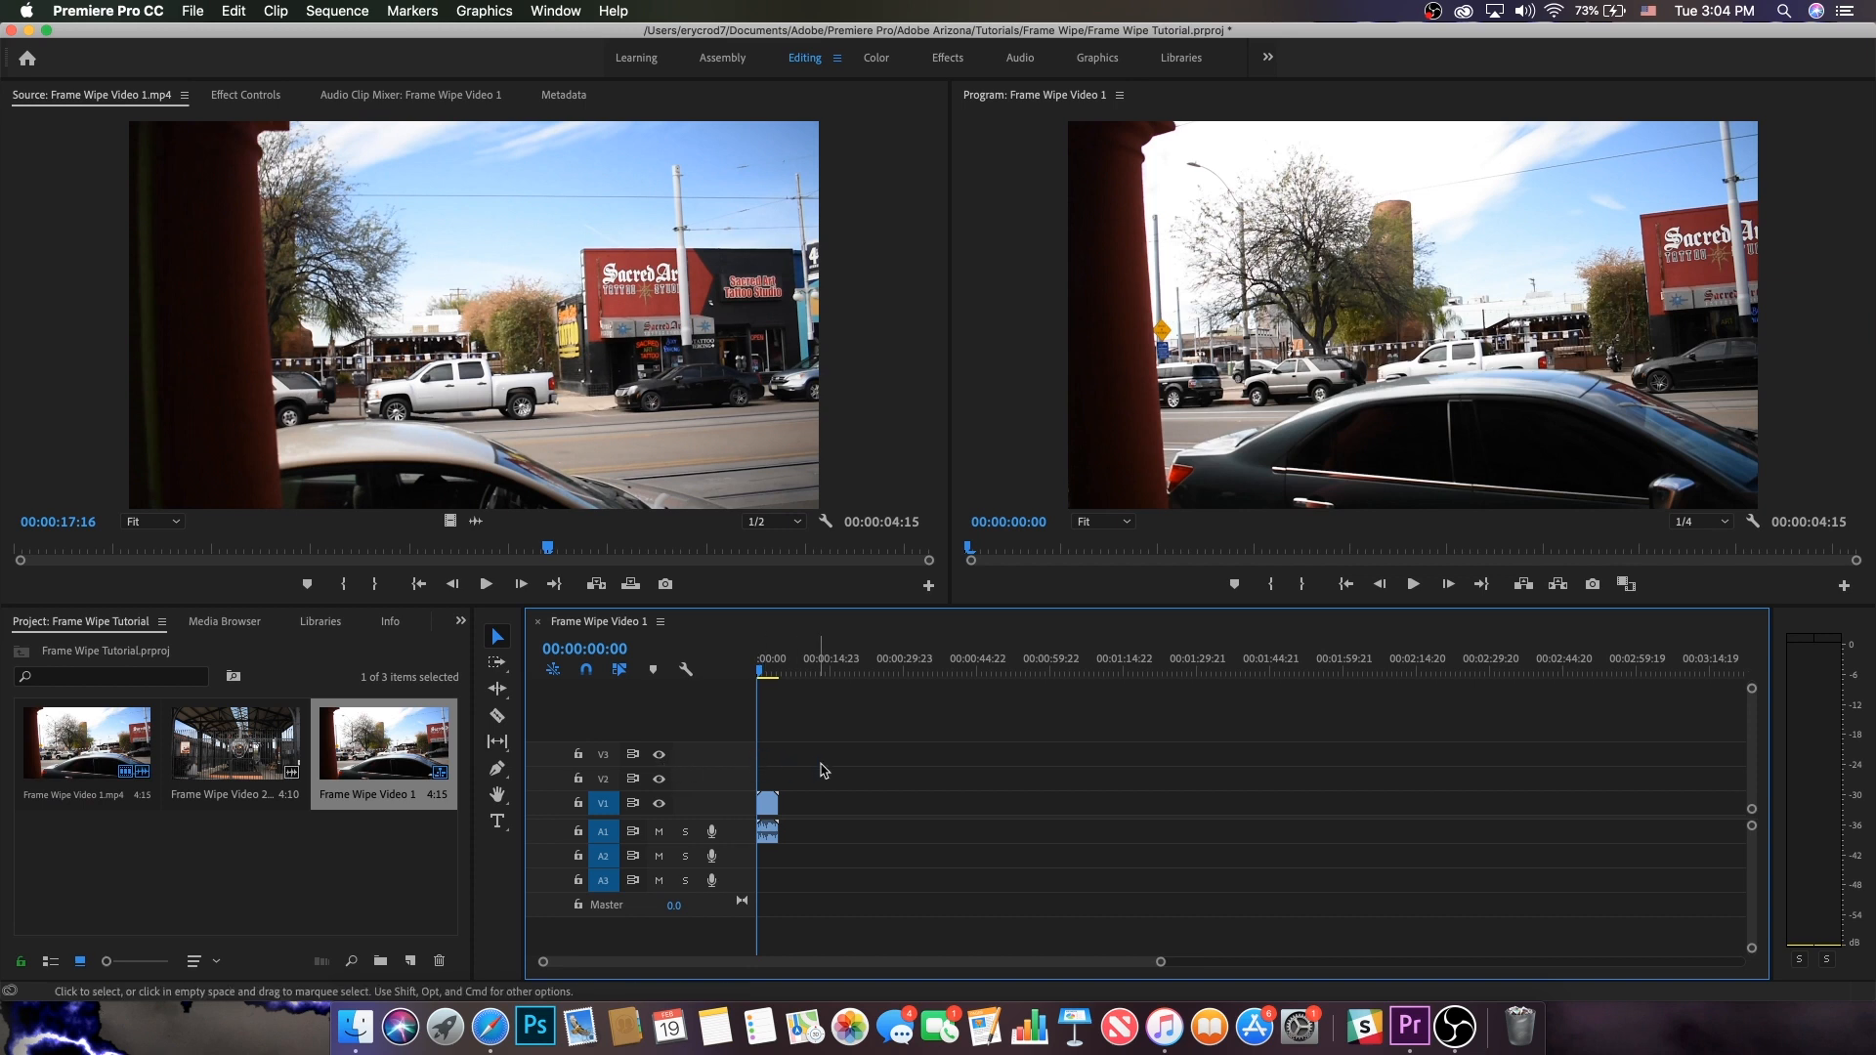
pyautogui.press('\\')
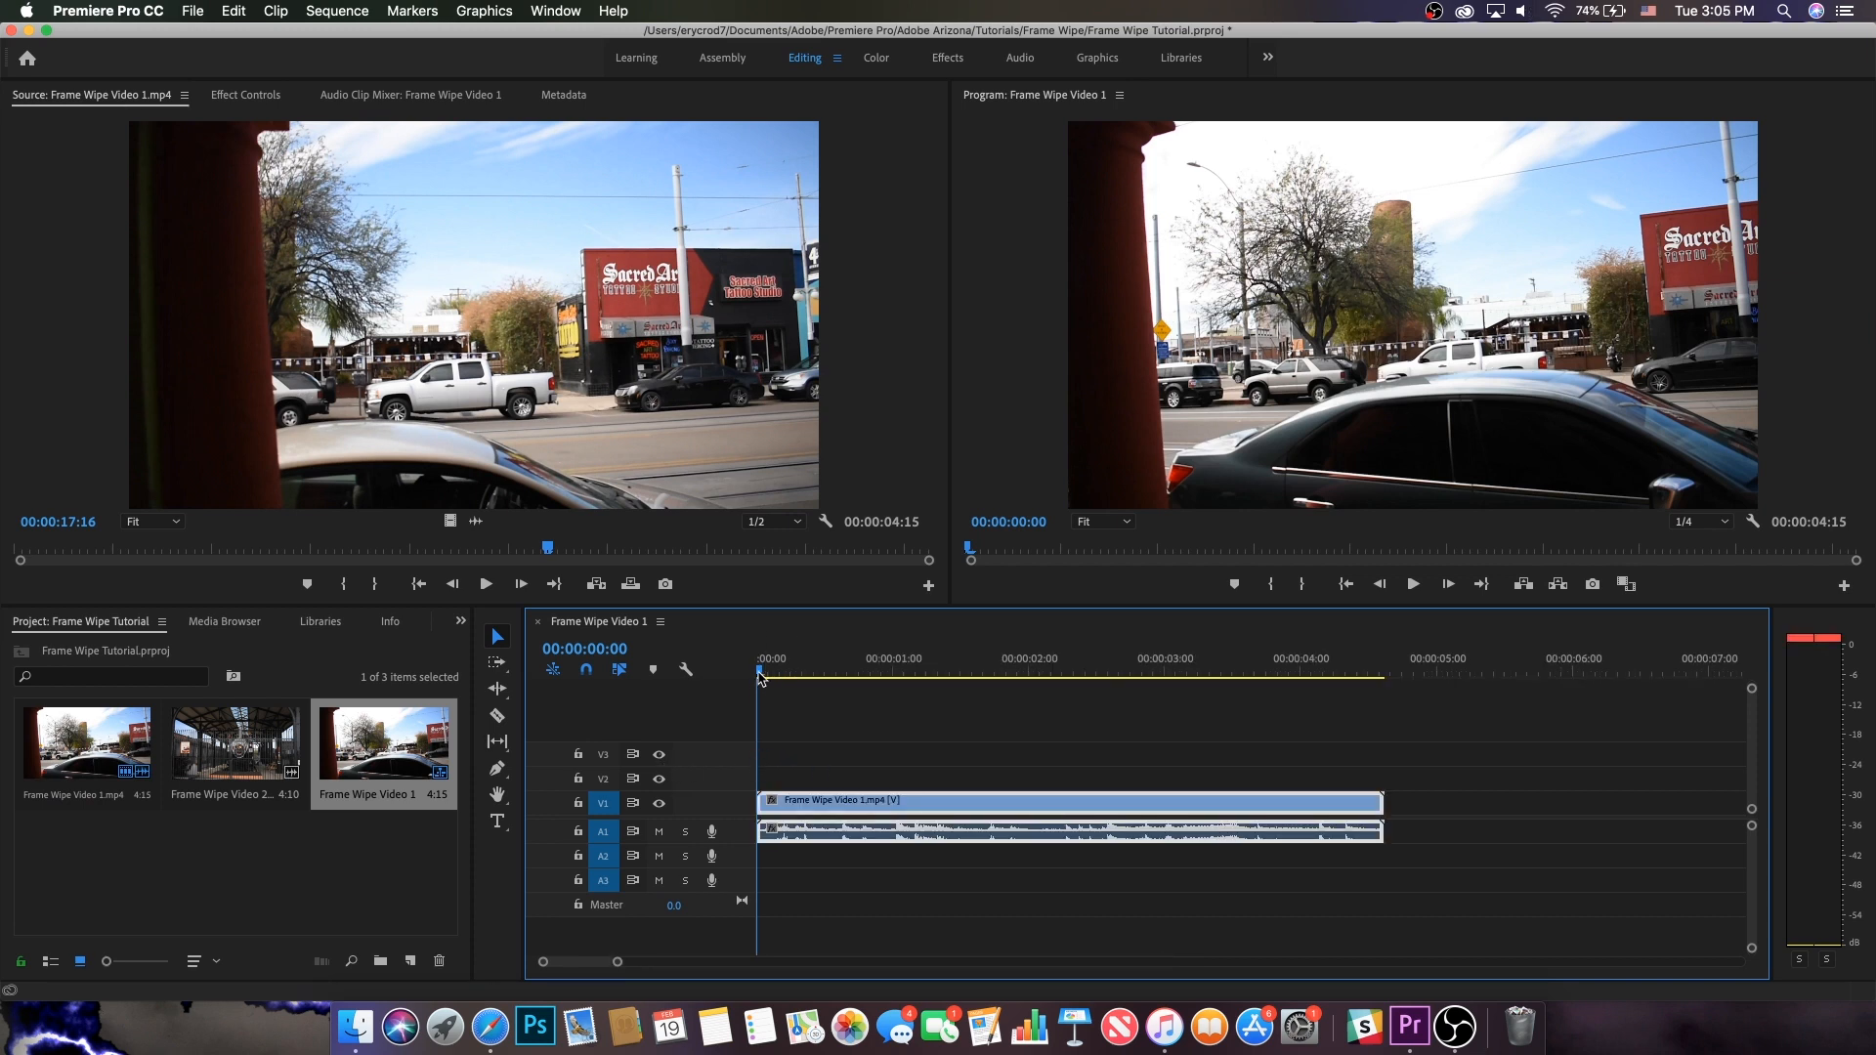
# Position the playhead at 00:00:02:23, just before the pillar's trailing edge enters the frame.
pyautogui.moveTo(761, 674); pyautogui.dragTo(1192, 705)
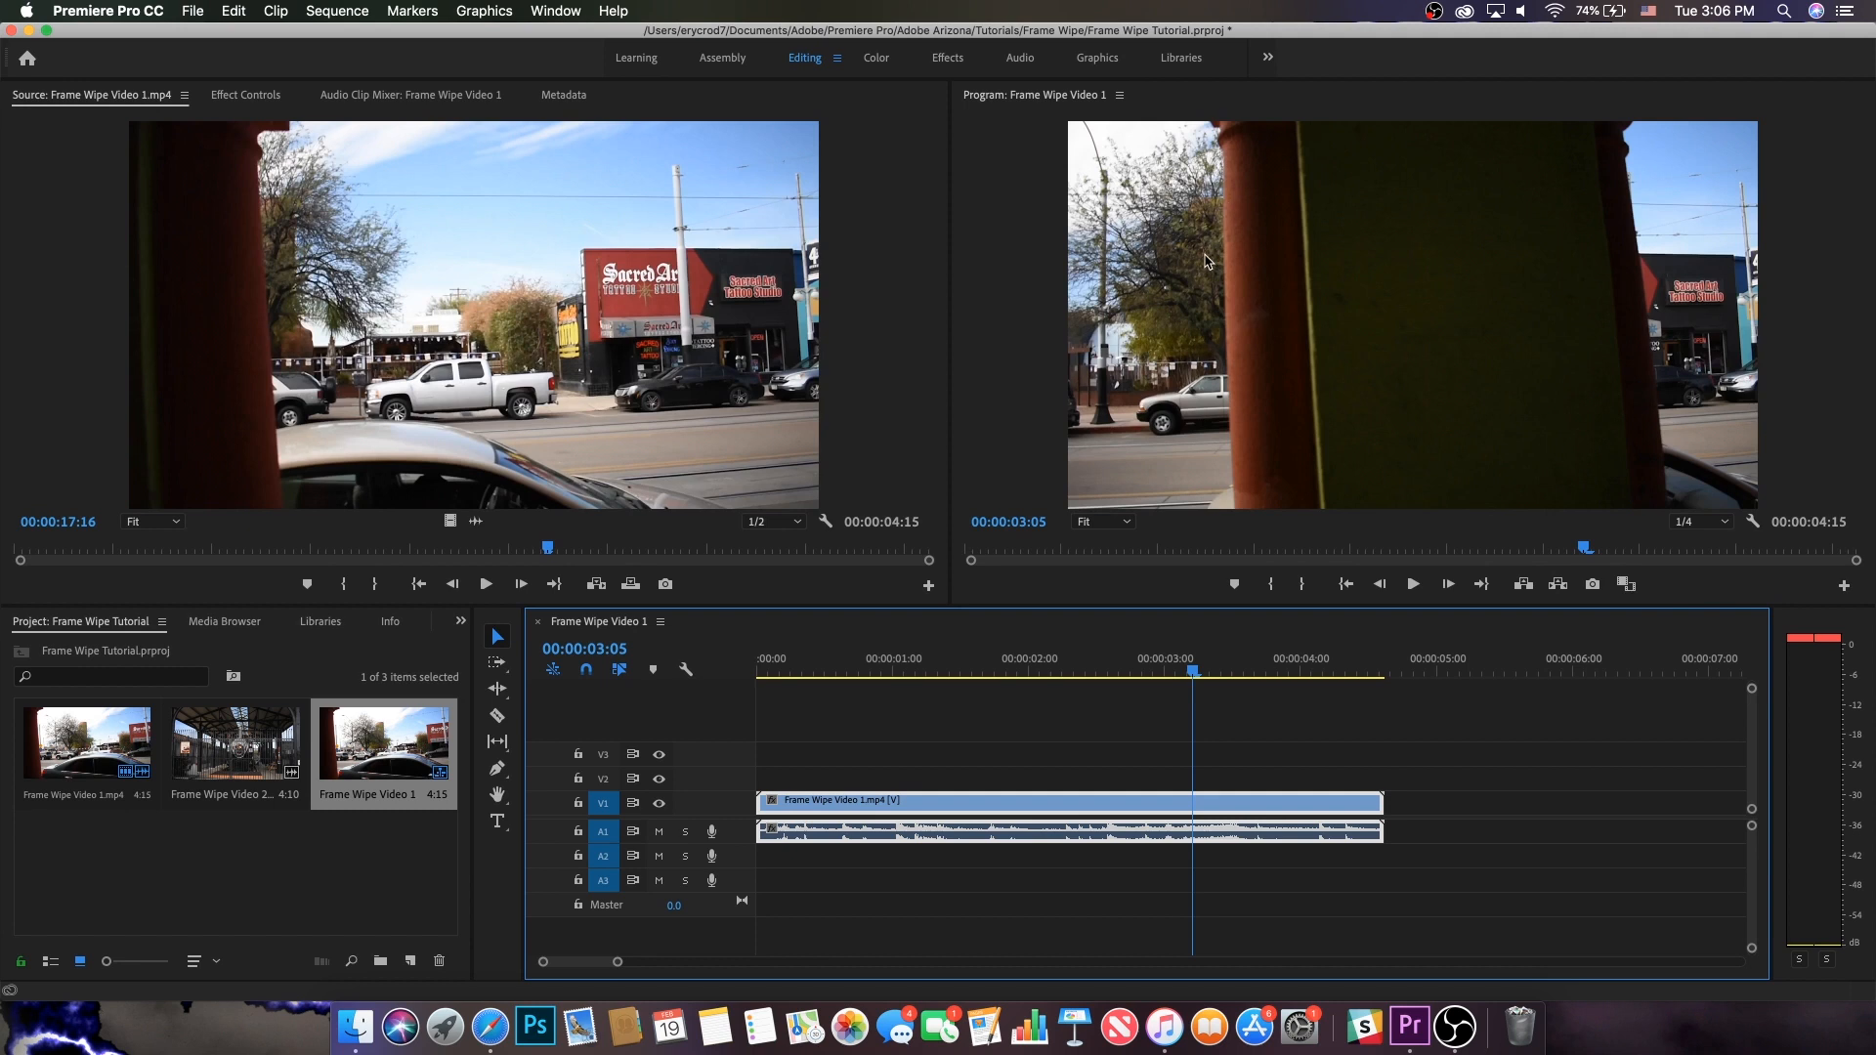
pyautogui.moveTo(1193, 671); pyautogui.dragTo(1163, 674)
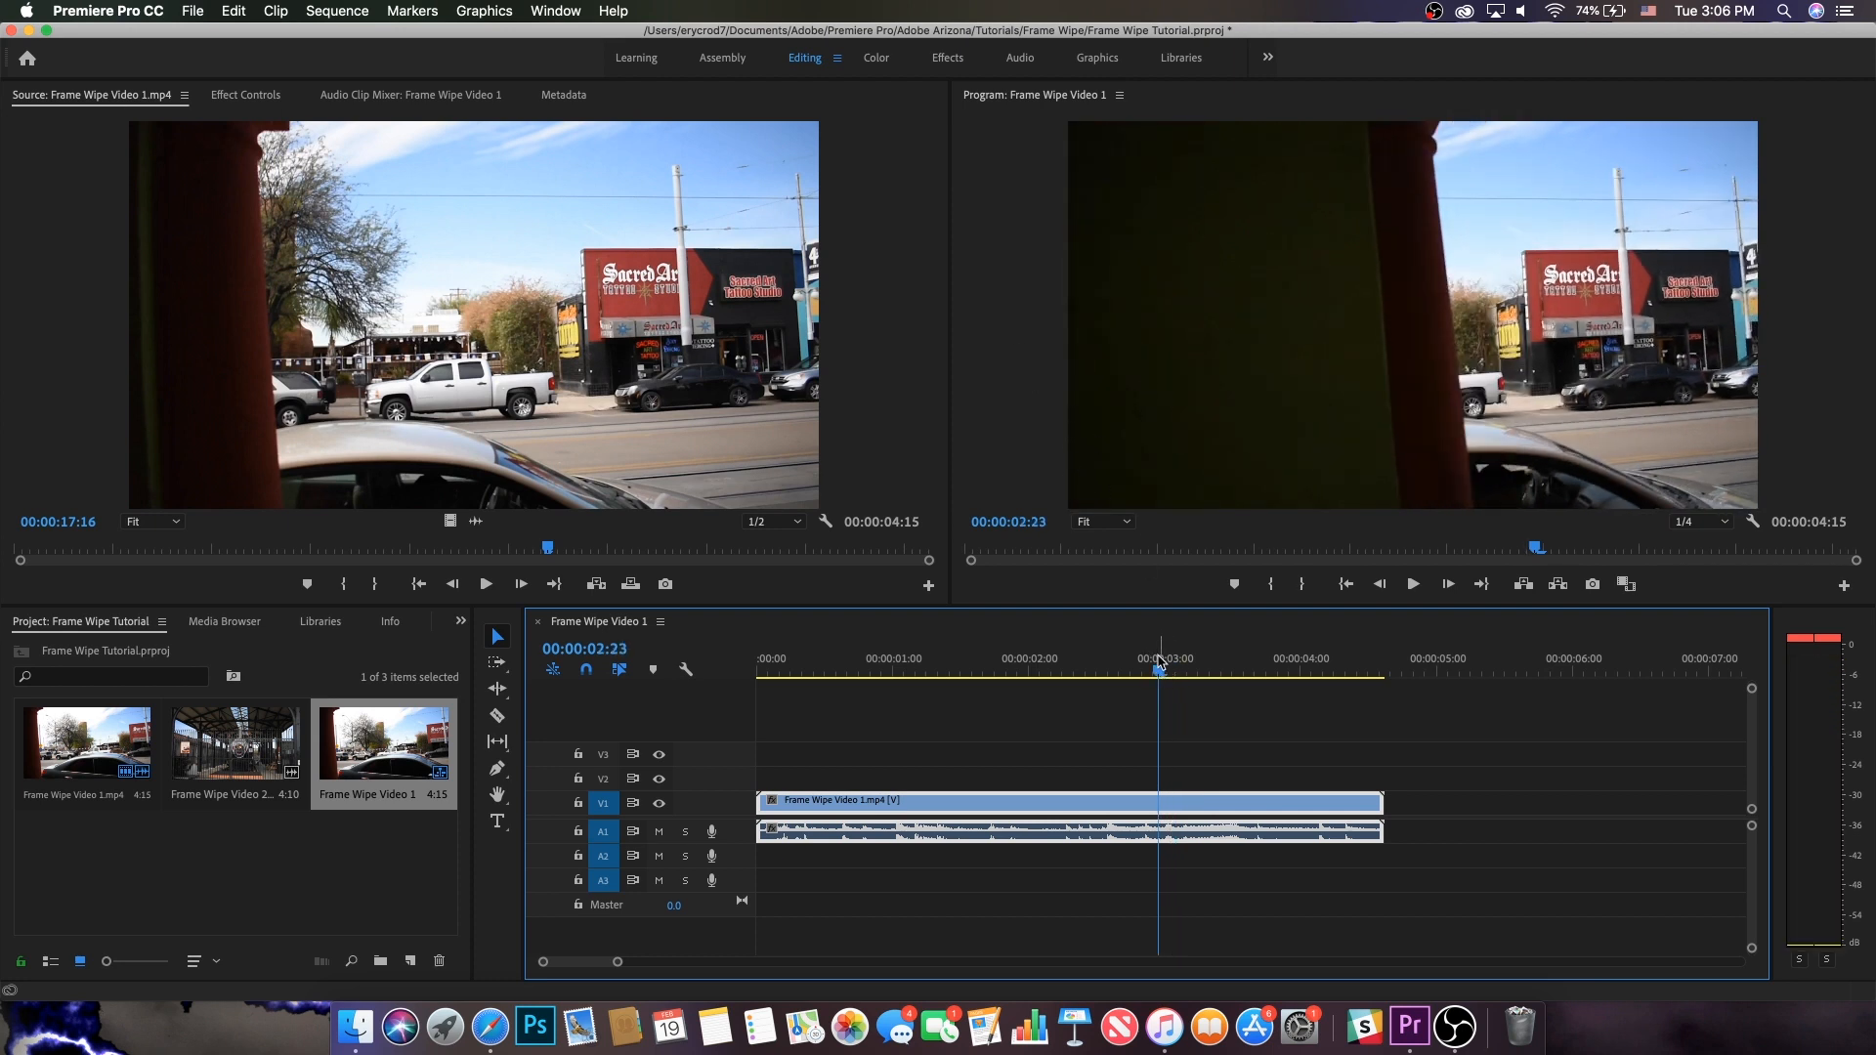
pyautogui.press('Right')
pyautogui.press('Right')
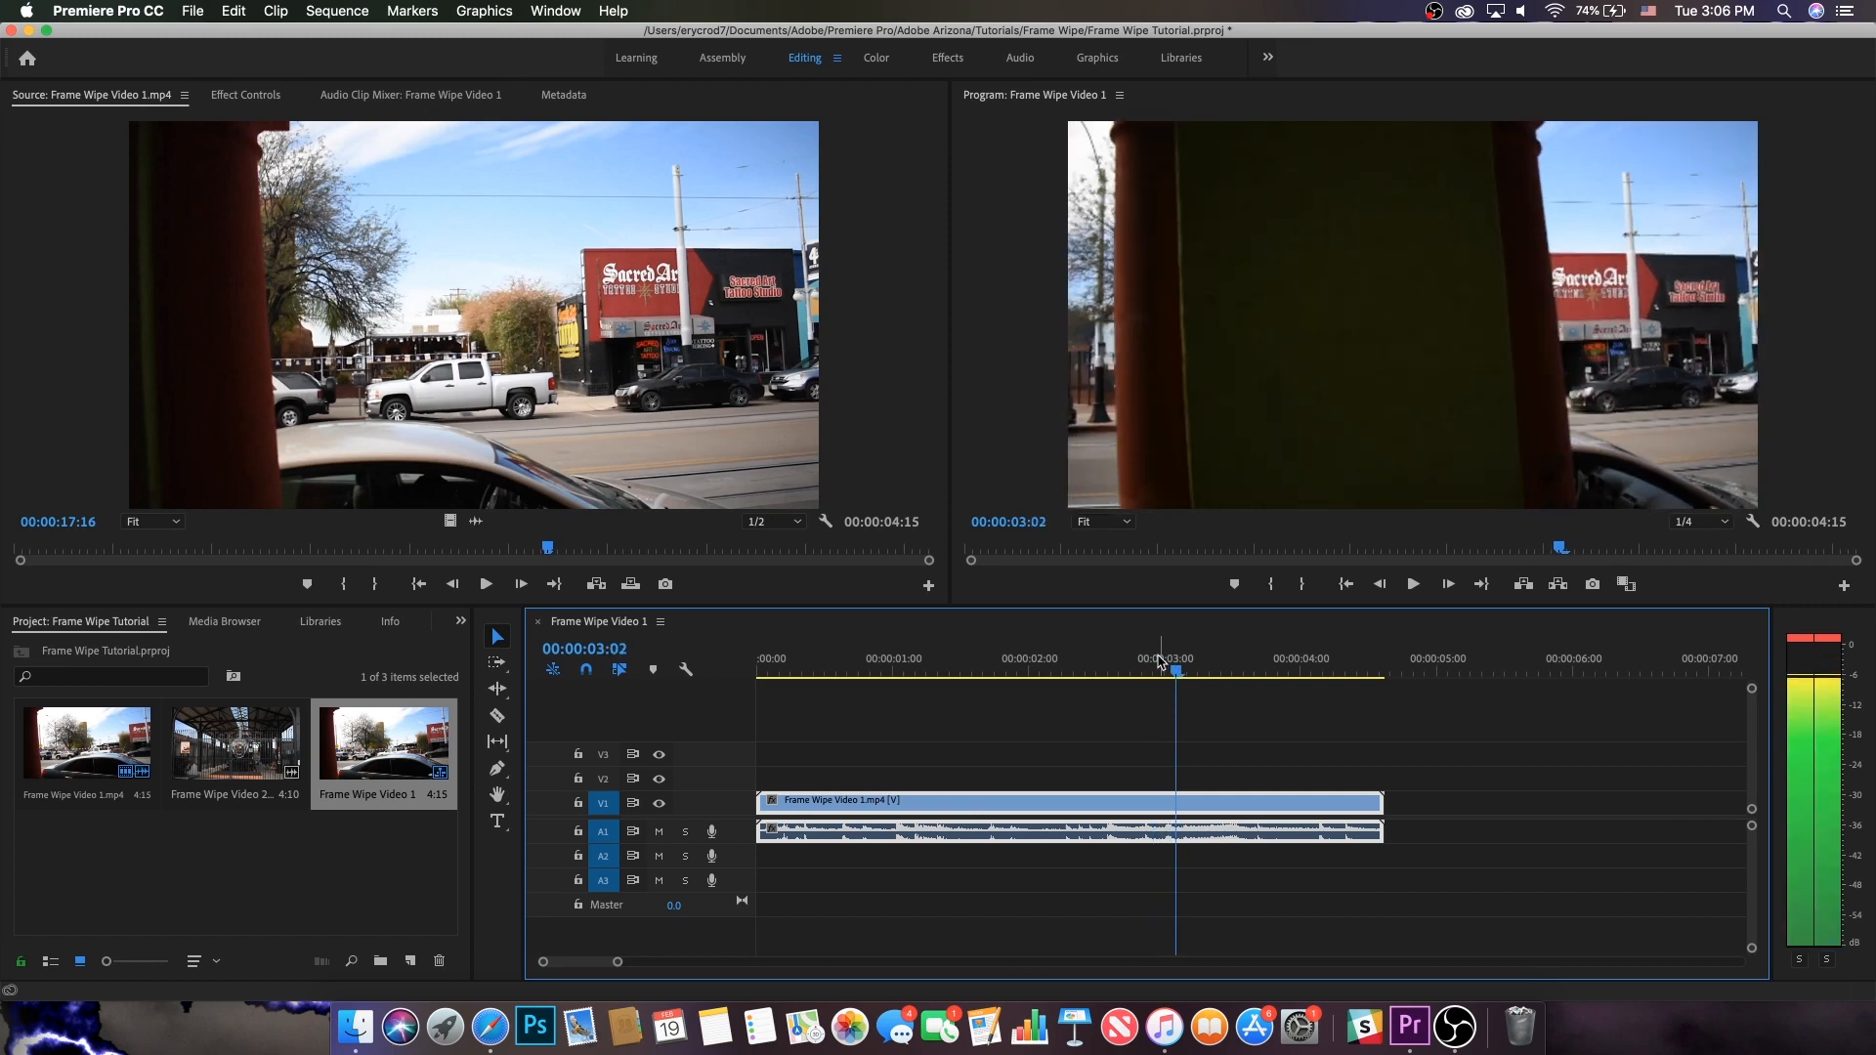
pyautogui.press('Right')
pyautogui.press('Left')
pyautogui.press('Left')
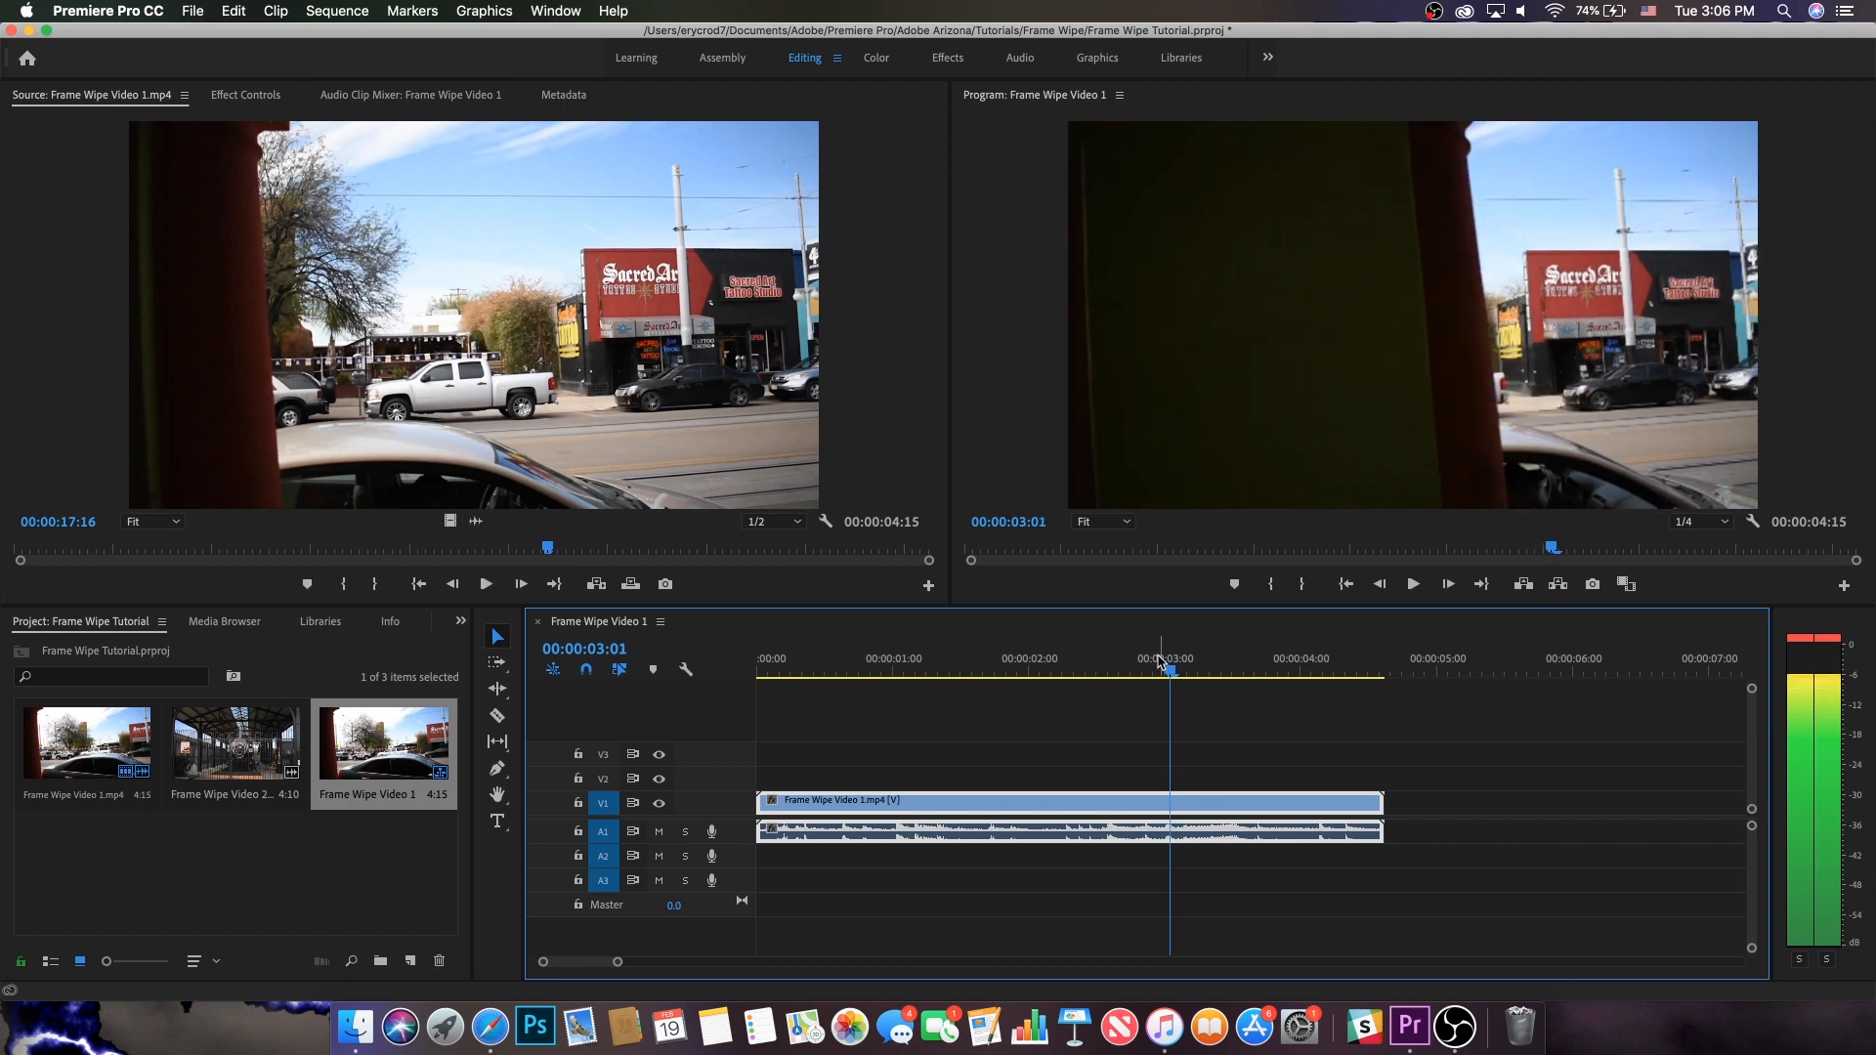
pyautogui.press('Left')
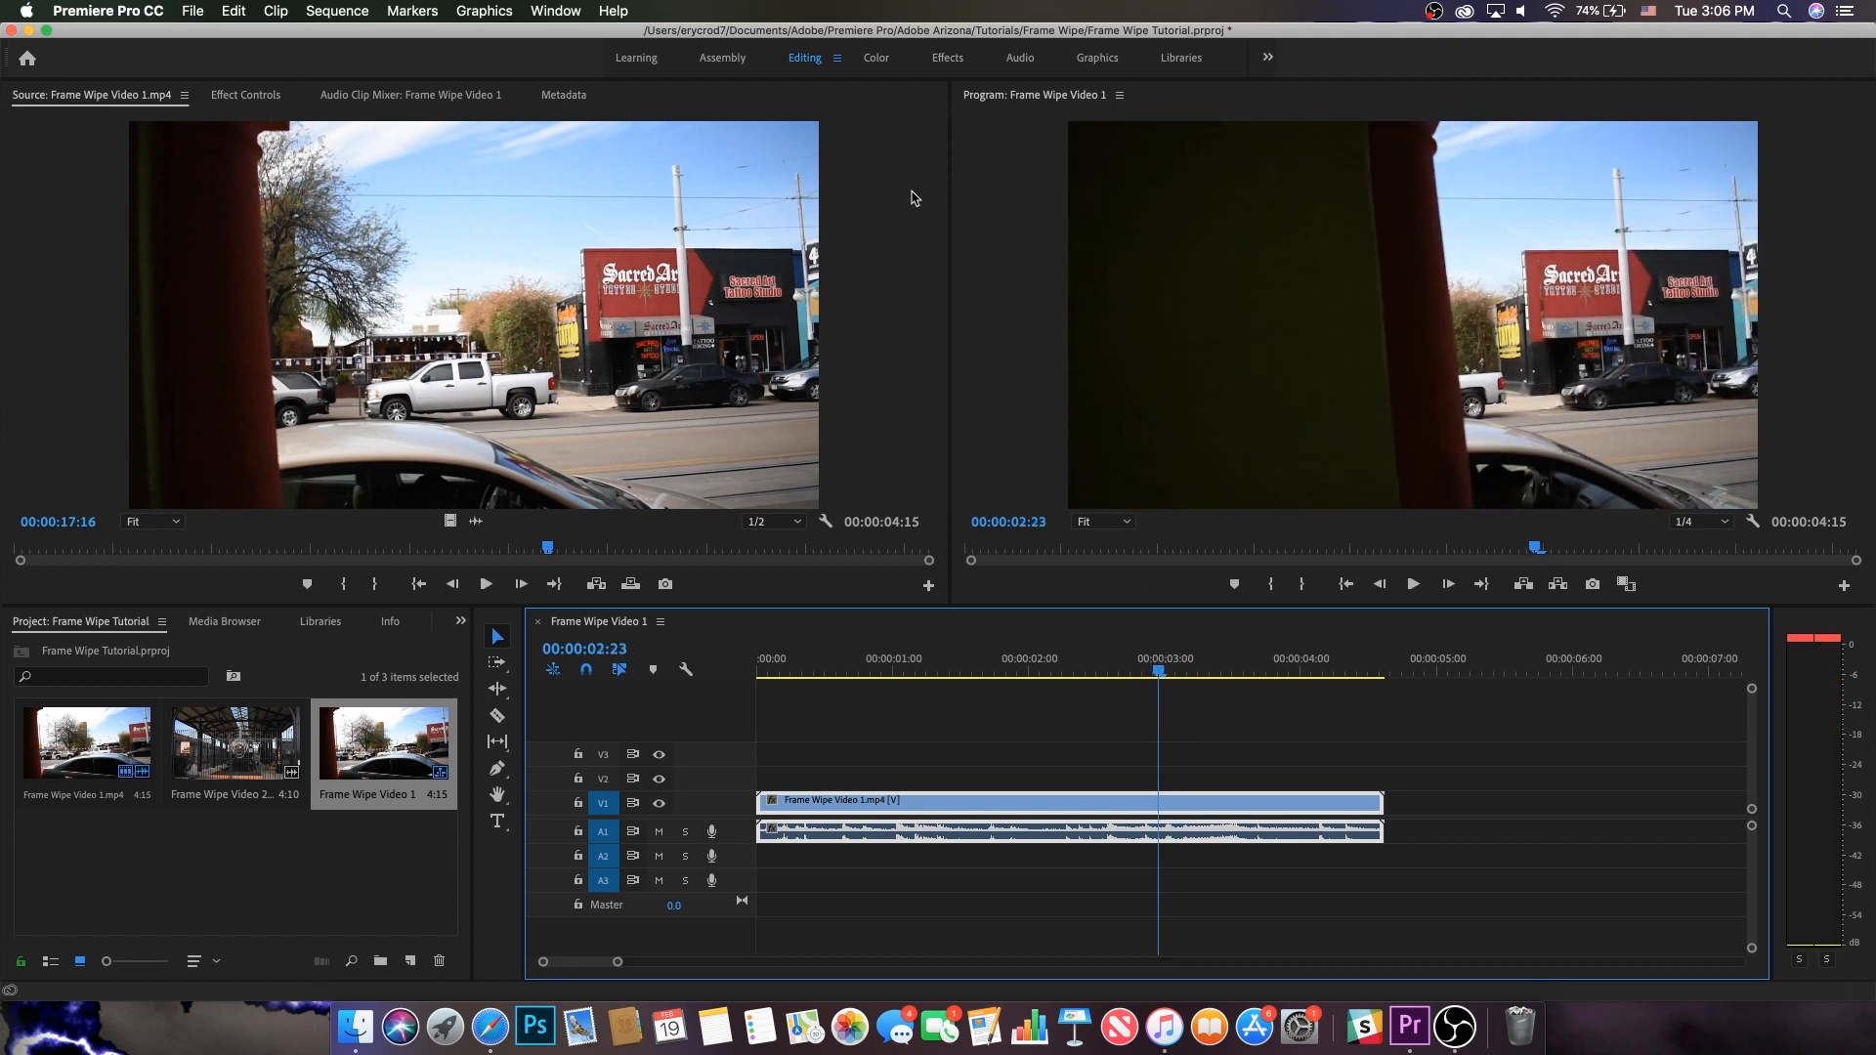
# Add a rectangular opacity mask to the Frame Wipe Video 1 clip and invert it.
pyautogui.click(245, 98)
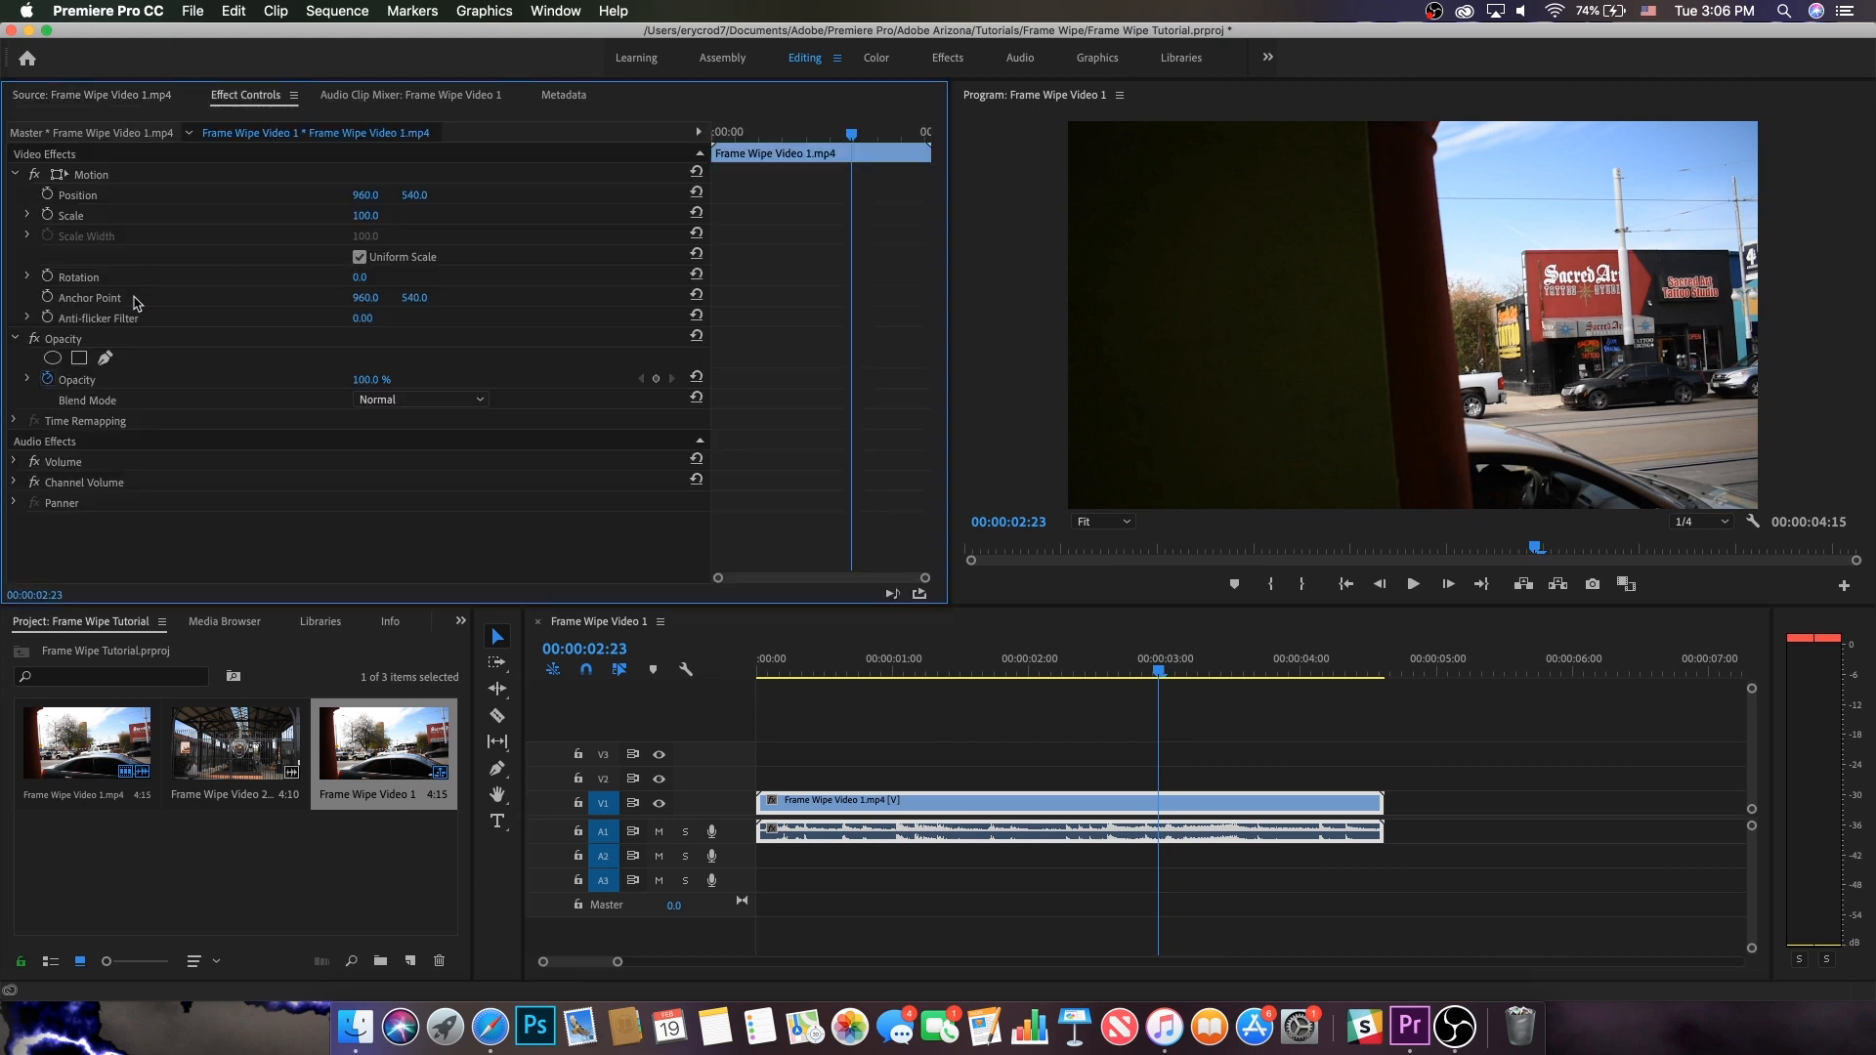
pyautogui.click(79, 358)
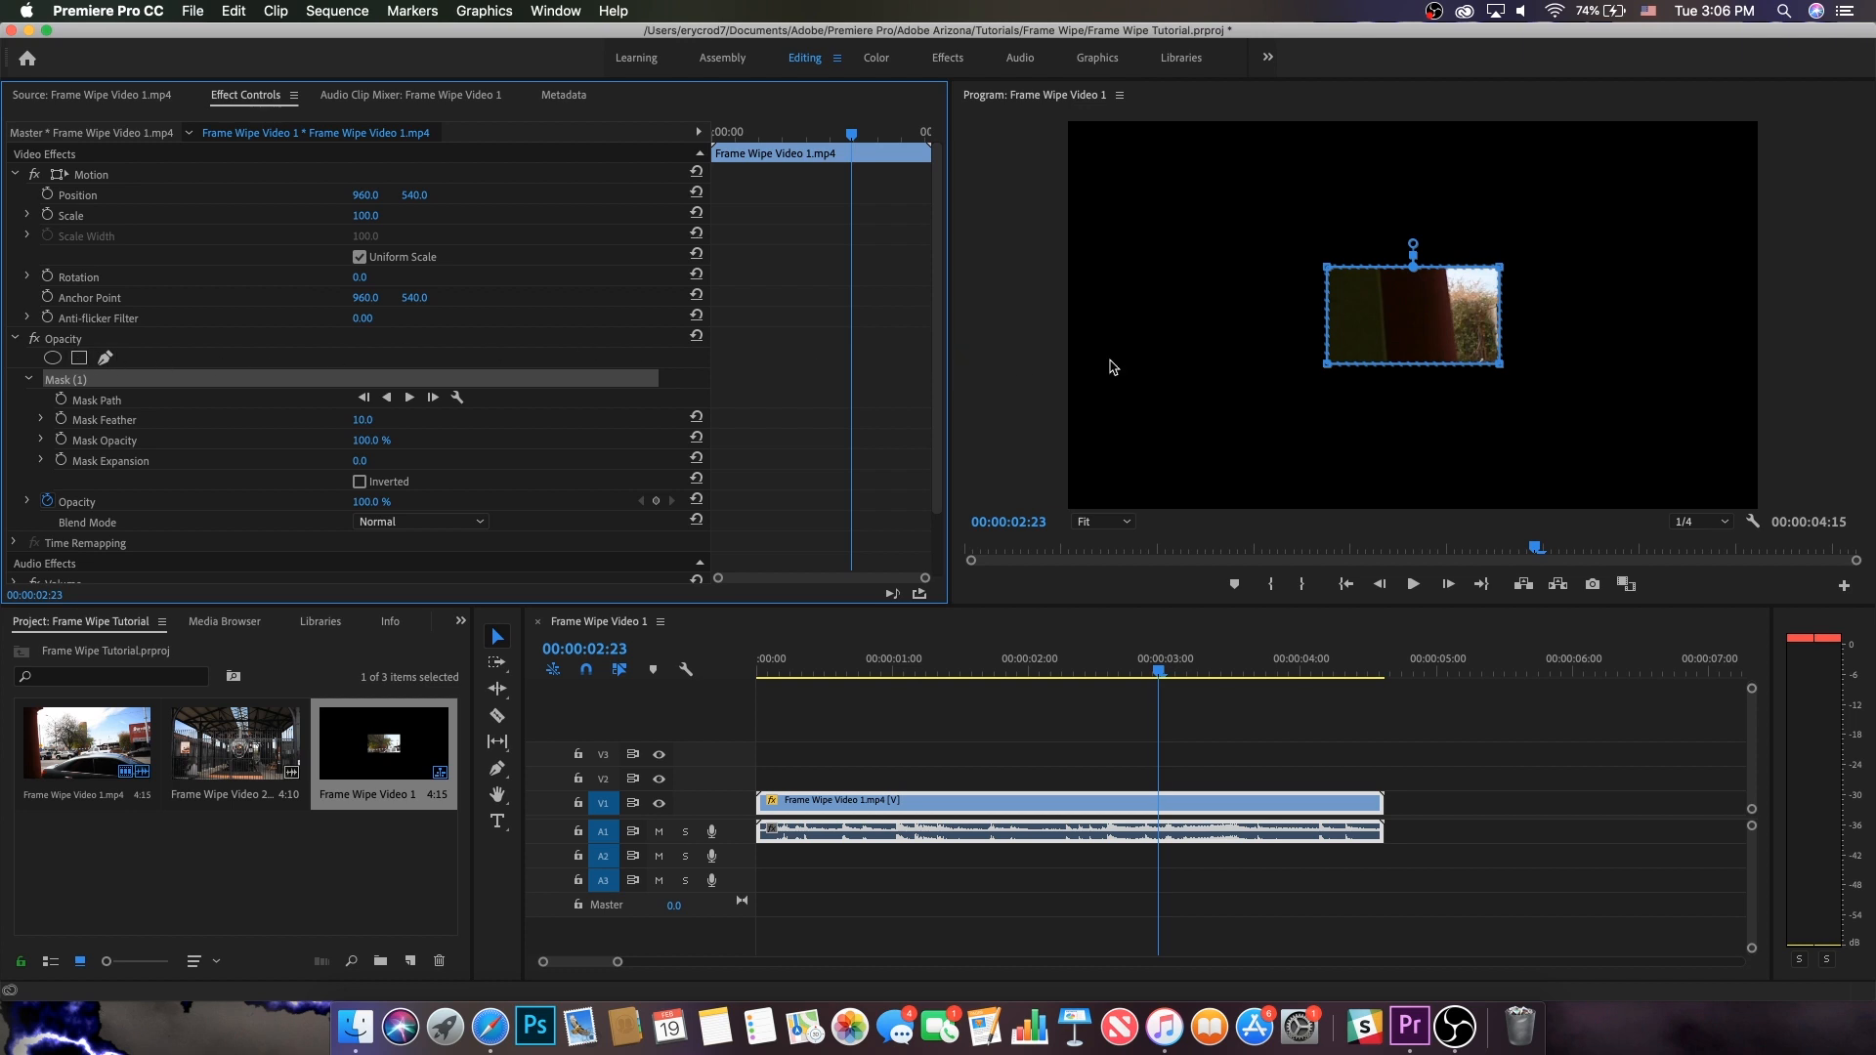
pyautogui.moveTo(1368, 313); pyautogui.dragTo(1490, 307)
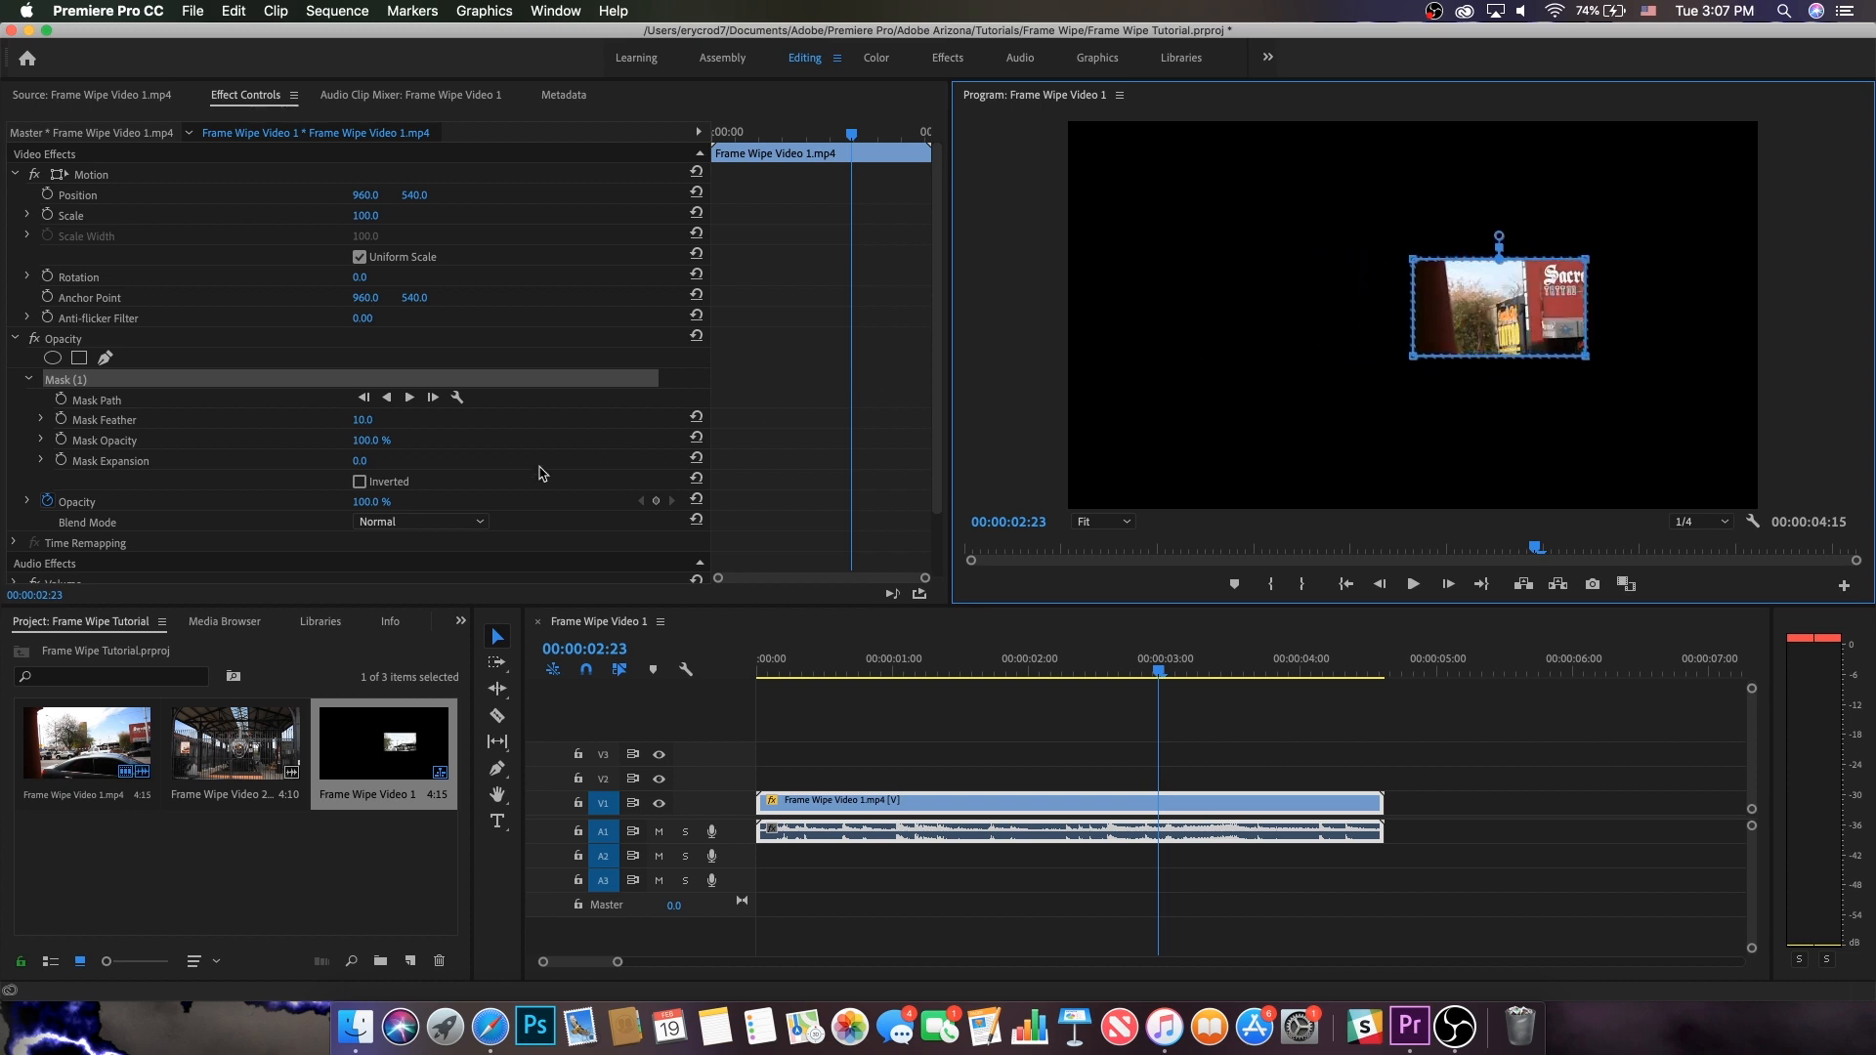
pyautogui.click(362, 482)
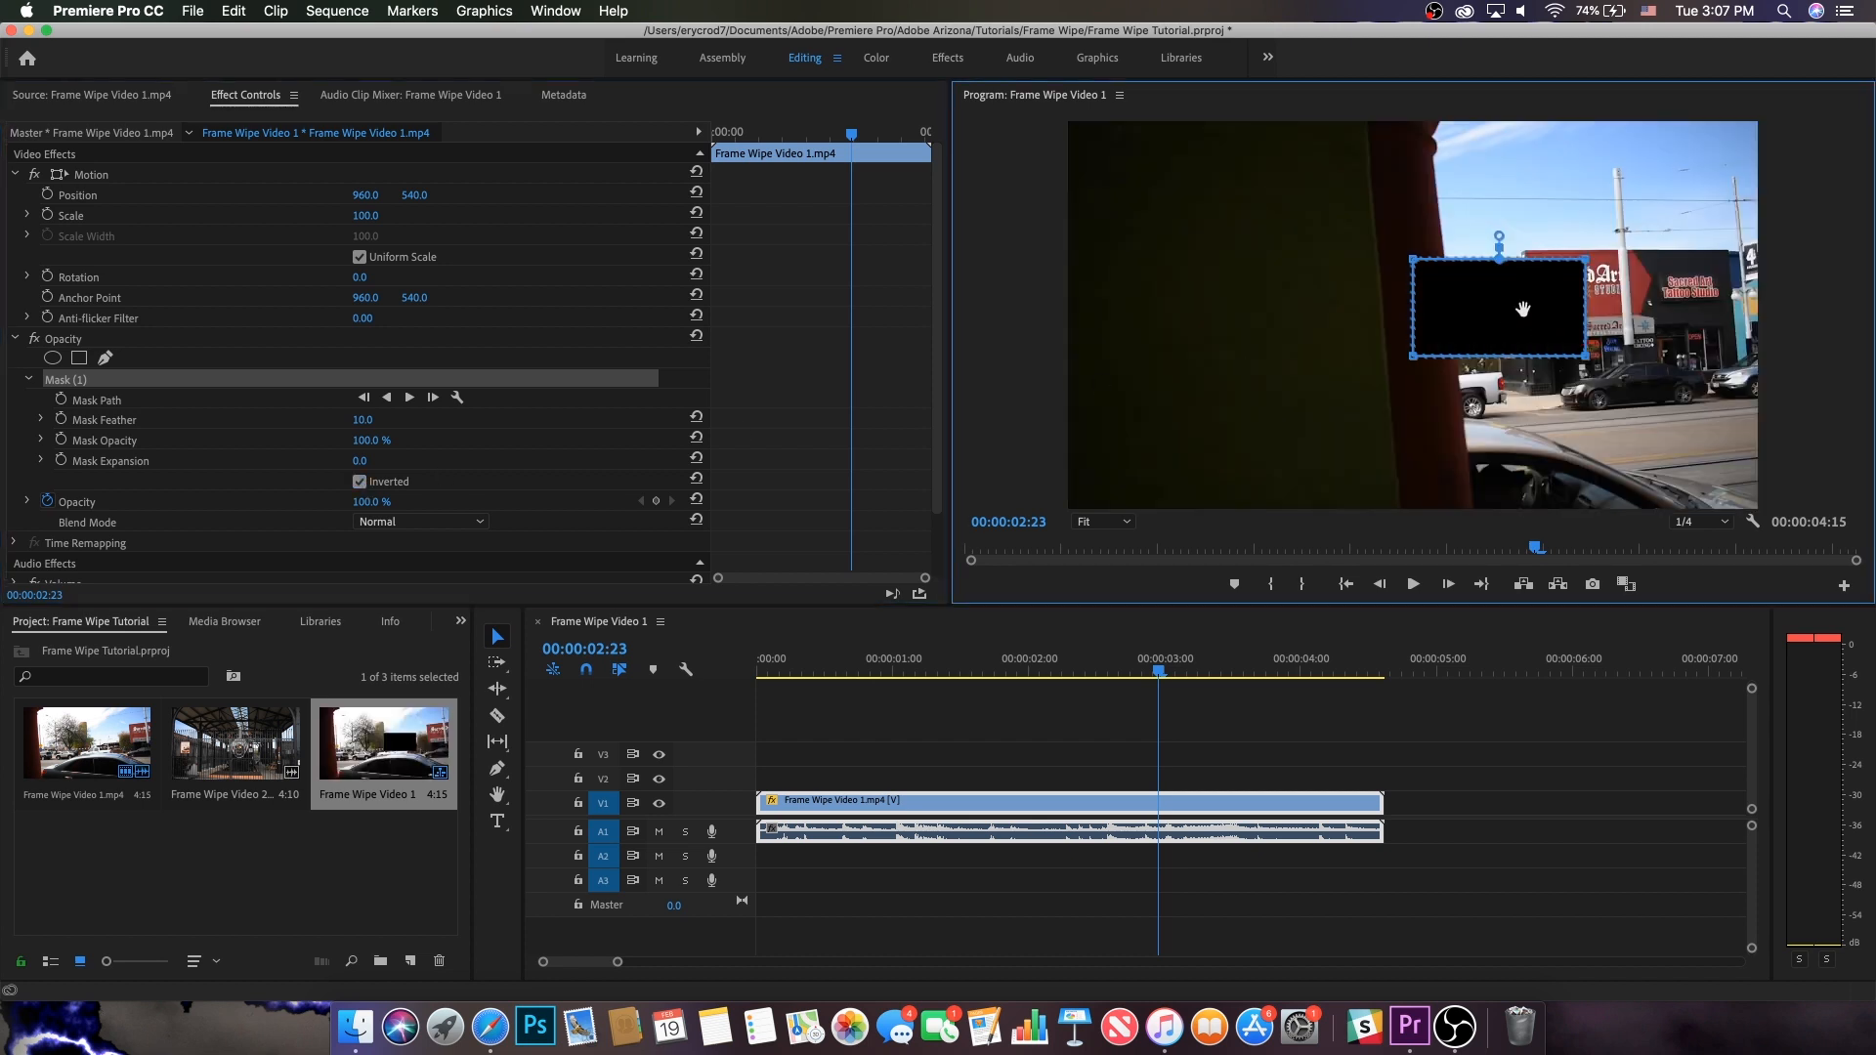
# Move the mask just outside the left edge of the video frame and stretch it to the full frame height.
pyautogui.moveTo(1522, 309); pyautogui.dragTo(1251, 293)
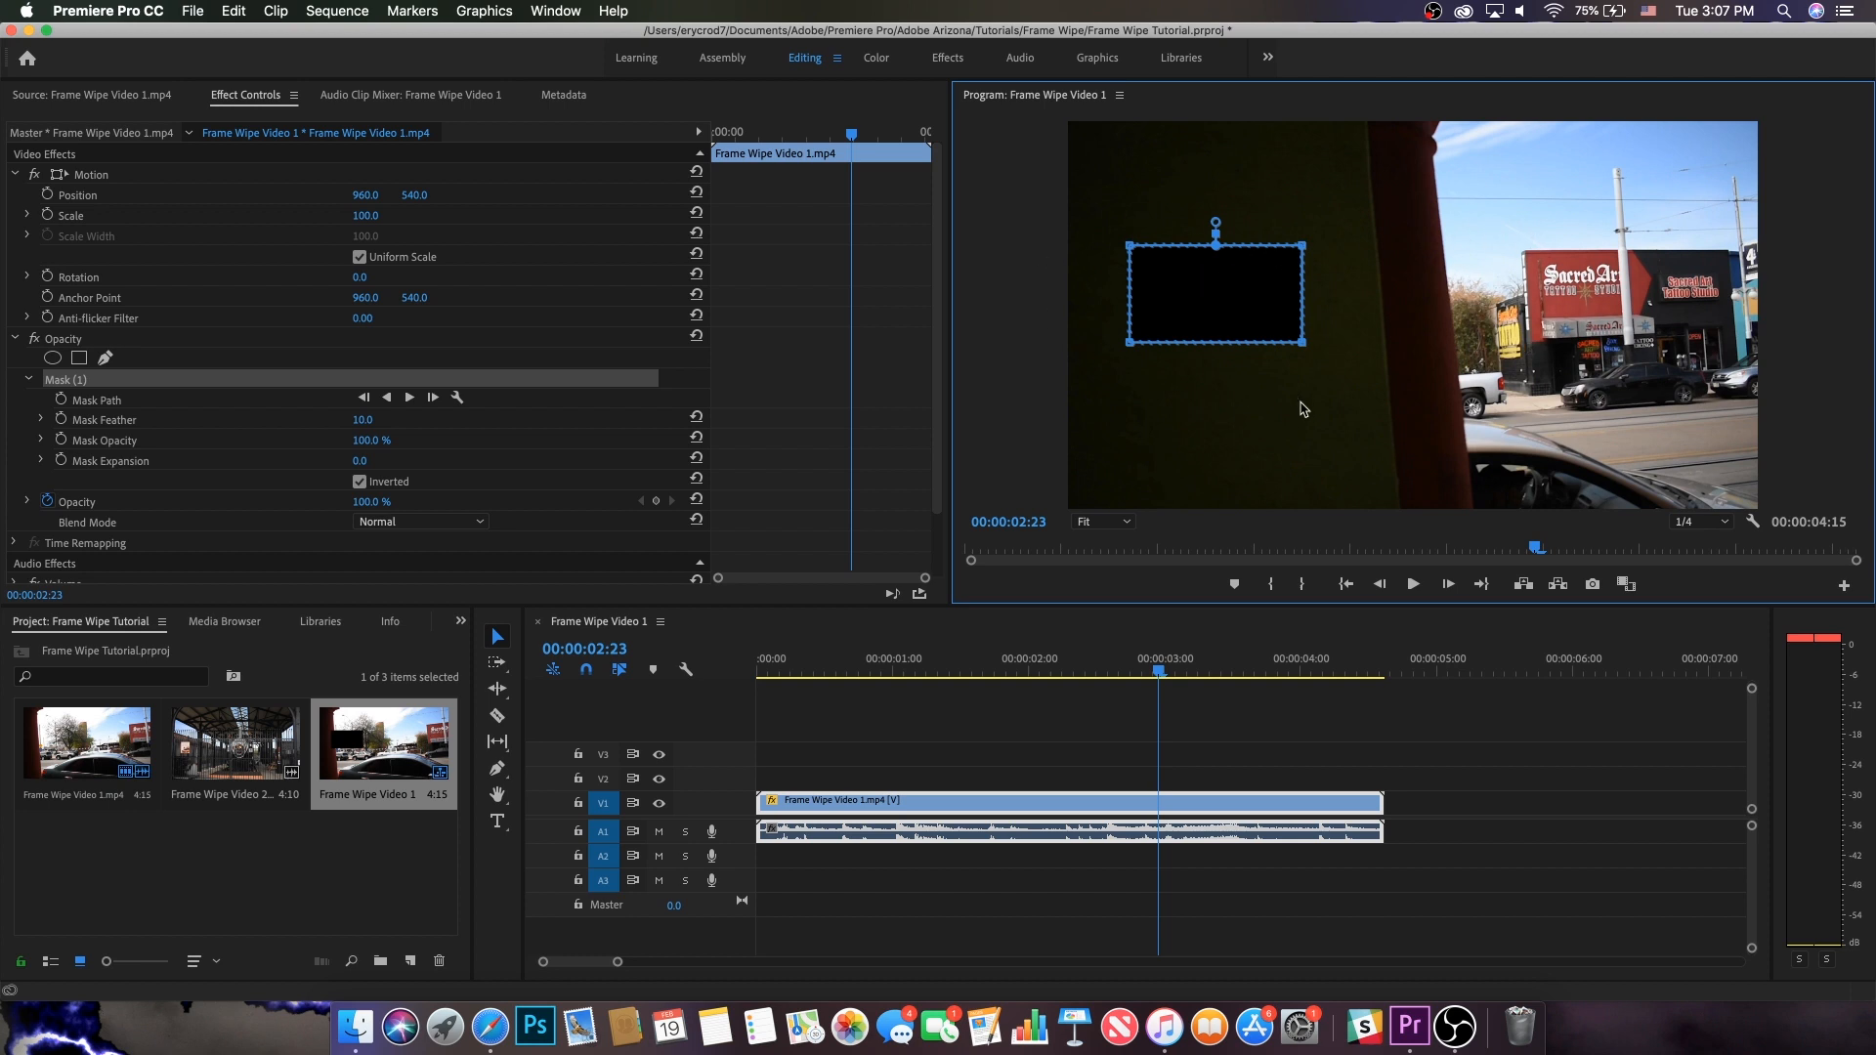
pyautogui.moveTo(1233, 291); pyautogui.dragTo(997, 172)
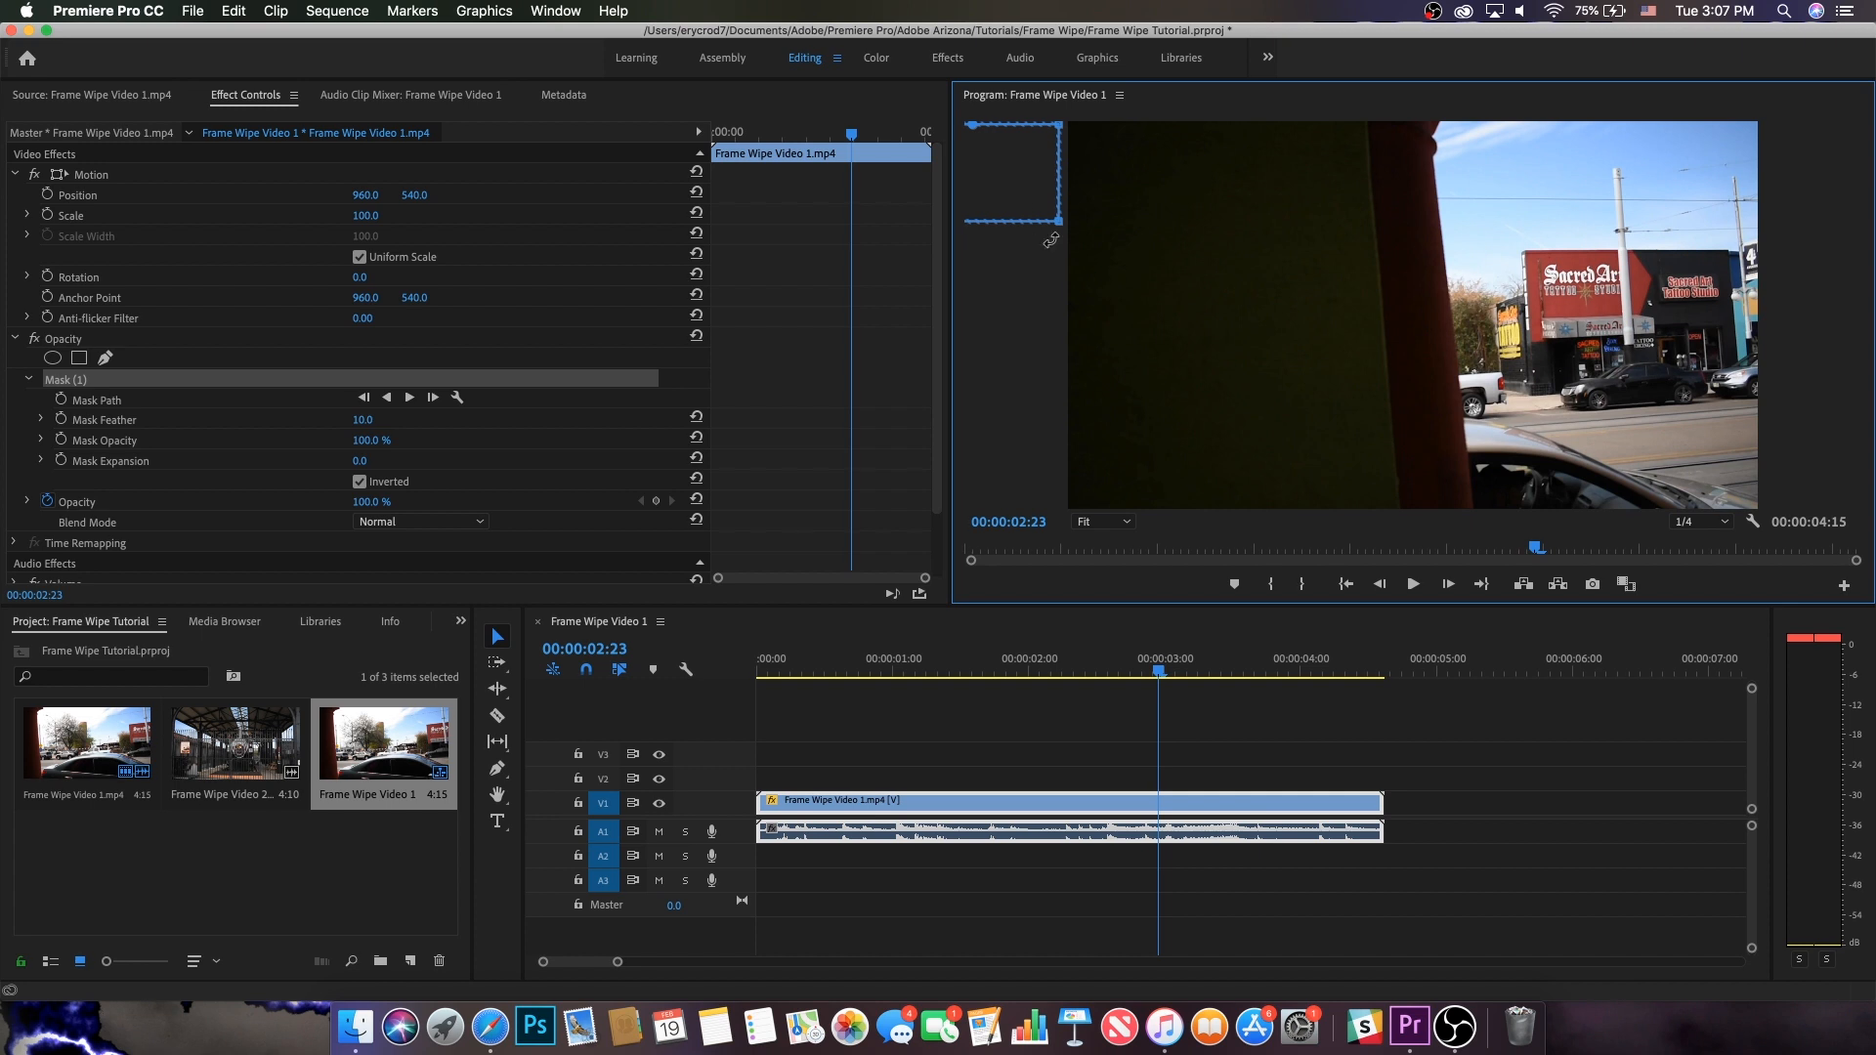
pyautogui.moveTo(1058, 228); pyautogui.dragTo(1066, 523)
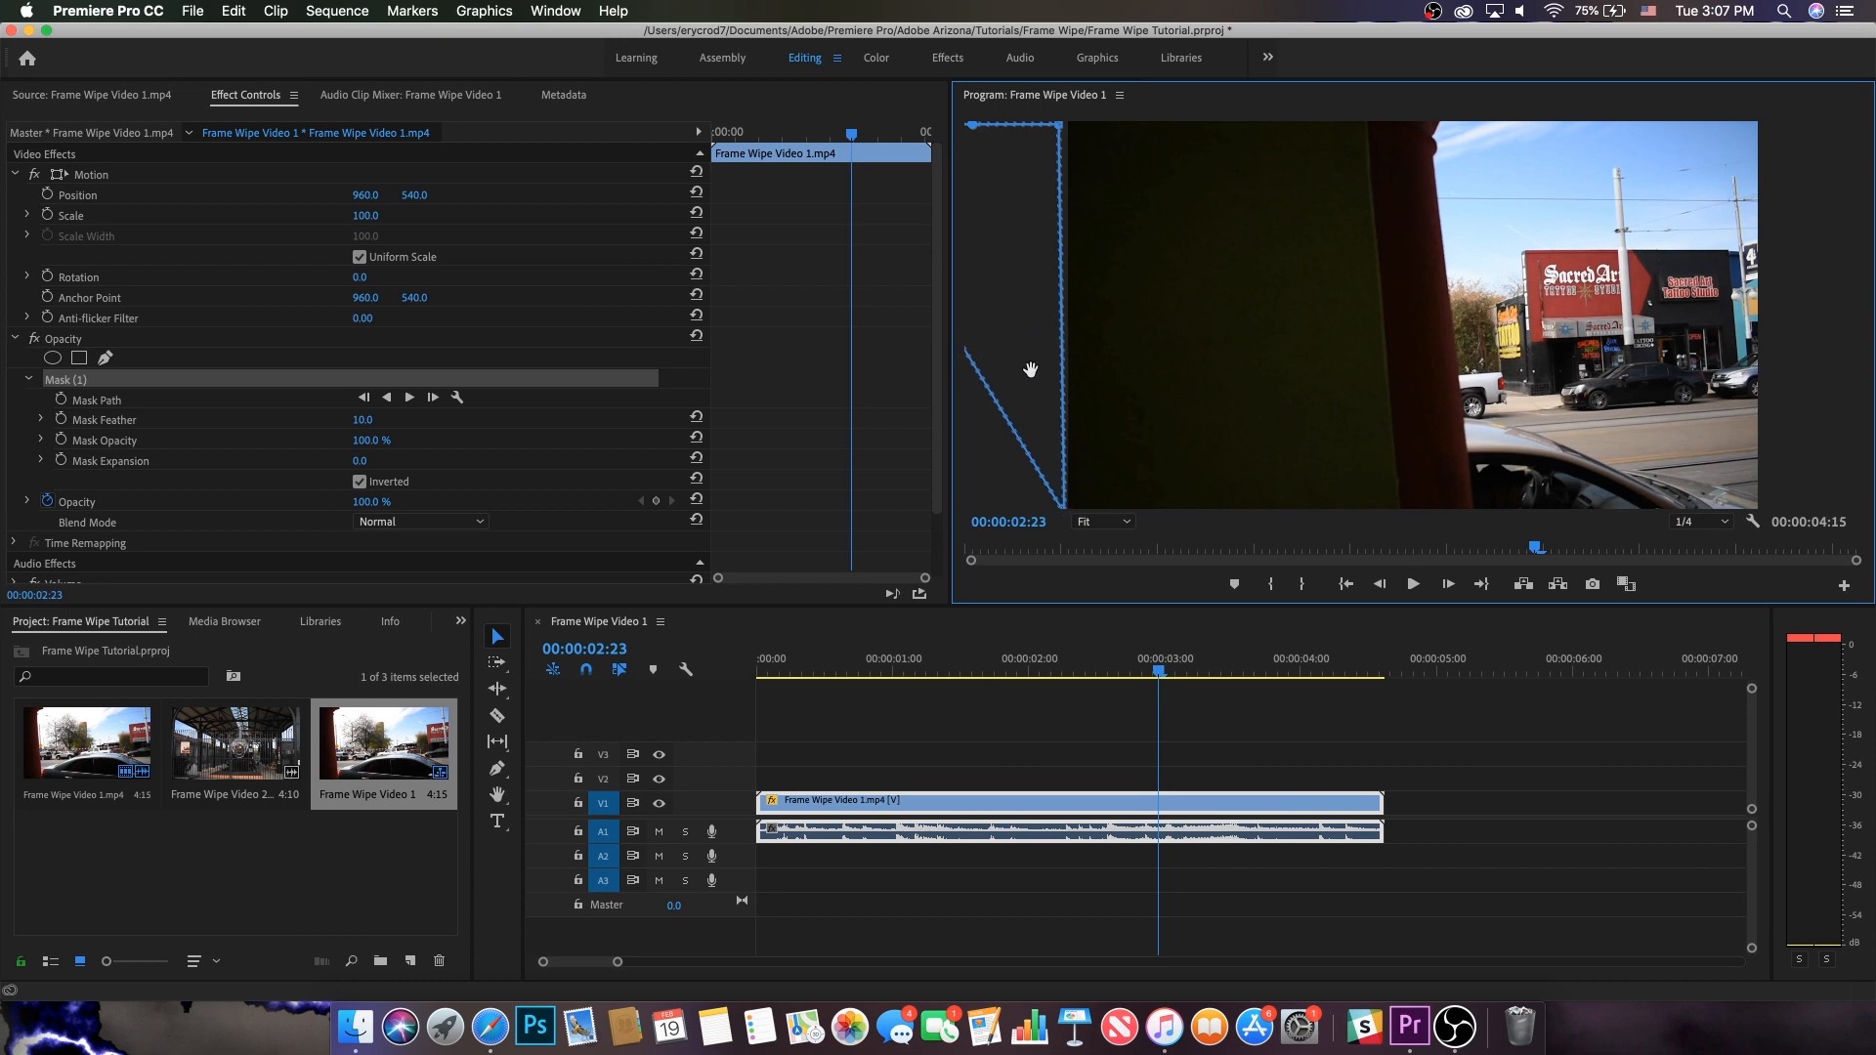
pyautogui.press('super+minus')
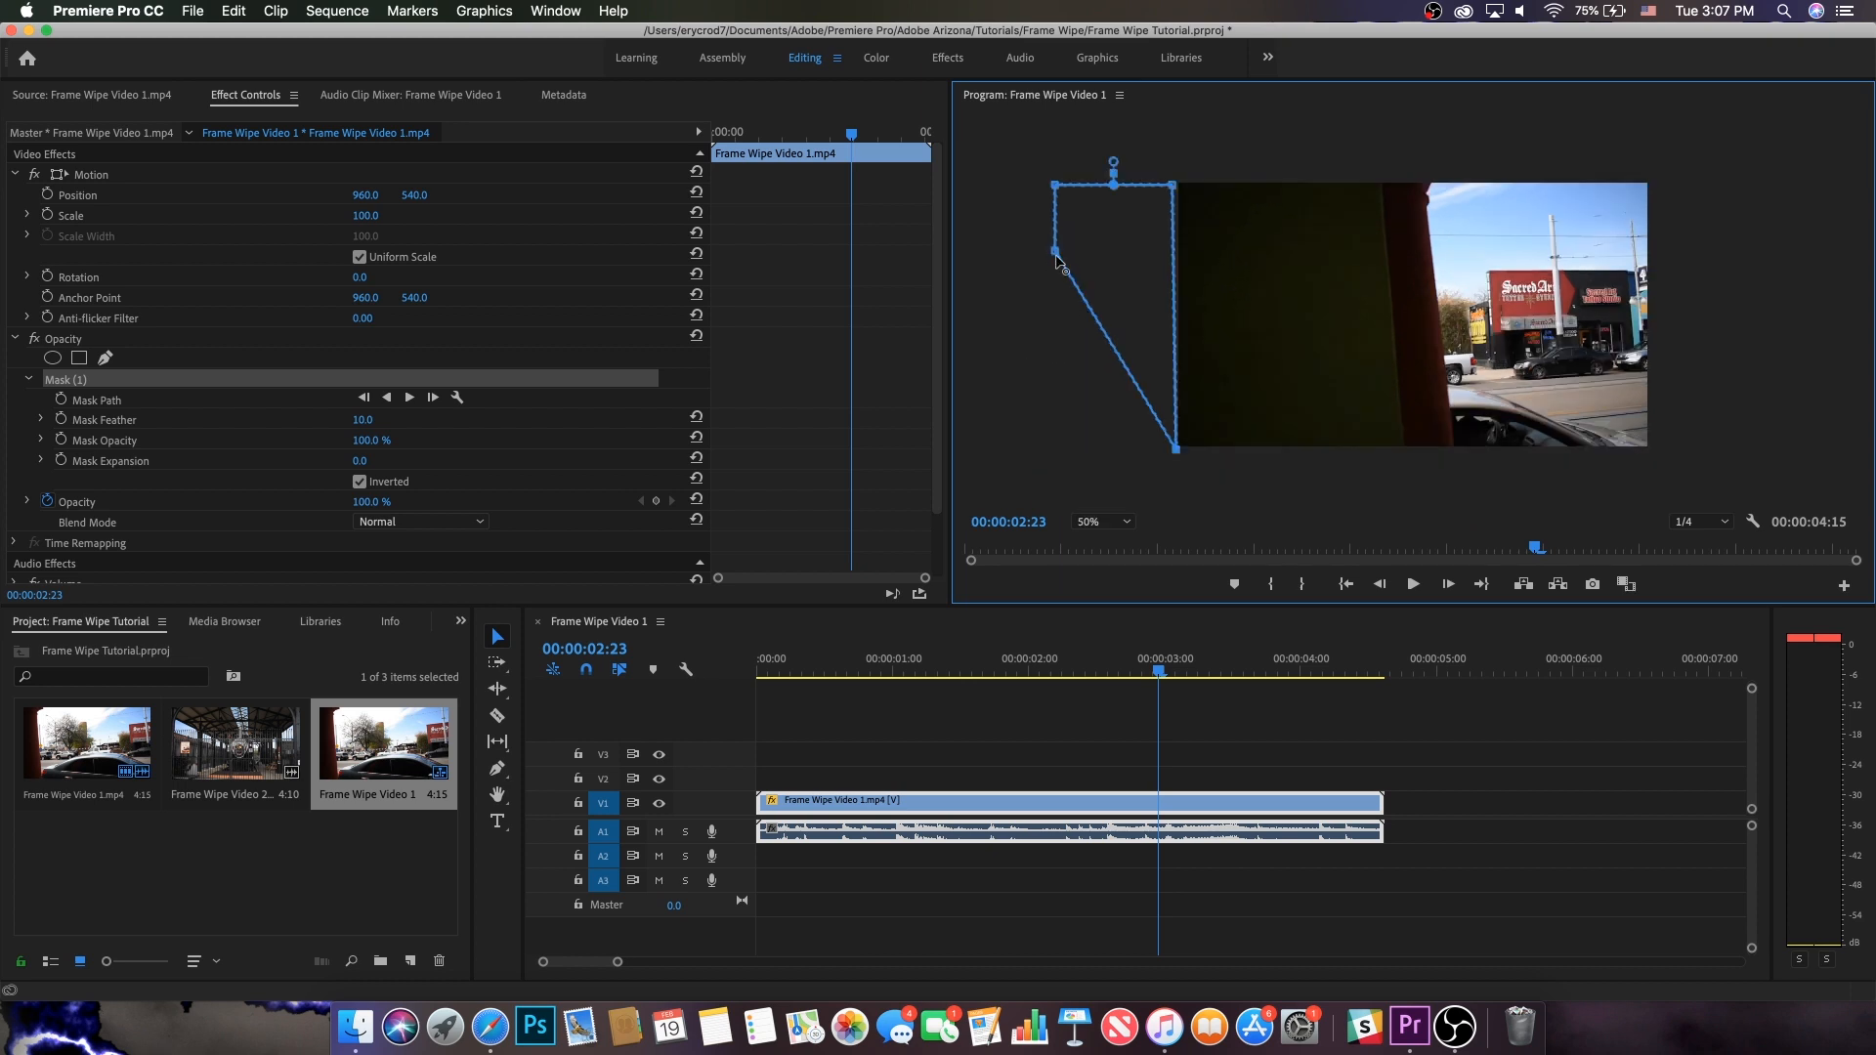
pyautogui.moveTo(1057, 254); pyautogui.dragTo(1052, 451)
pyautogui.moveTo(1114, 365); pyautogui.dragTo(1111, 358)
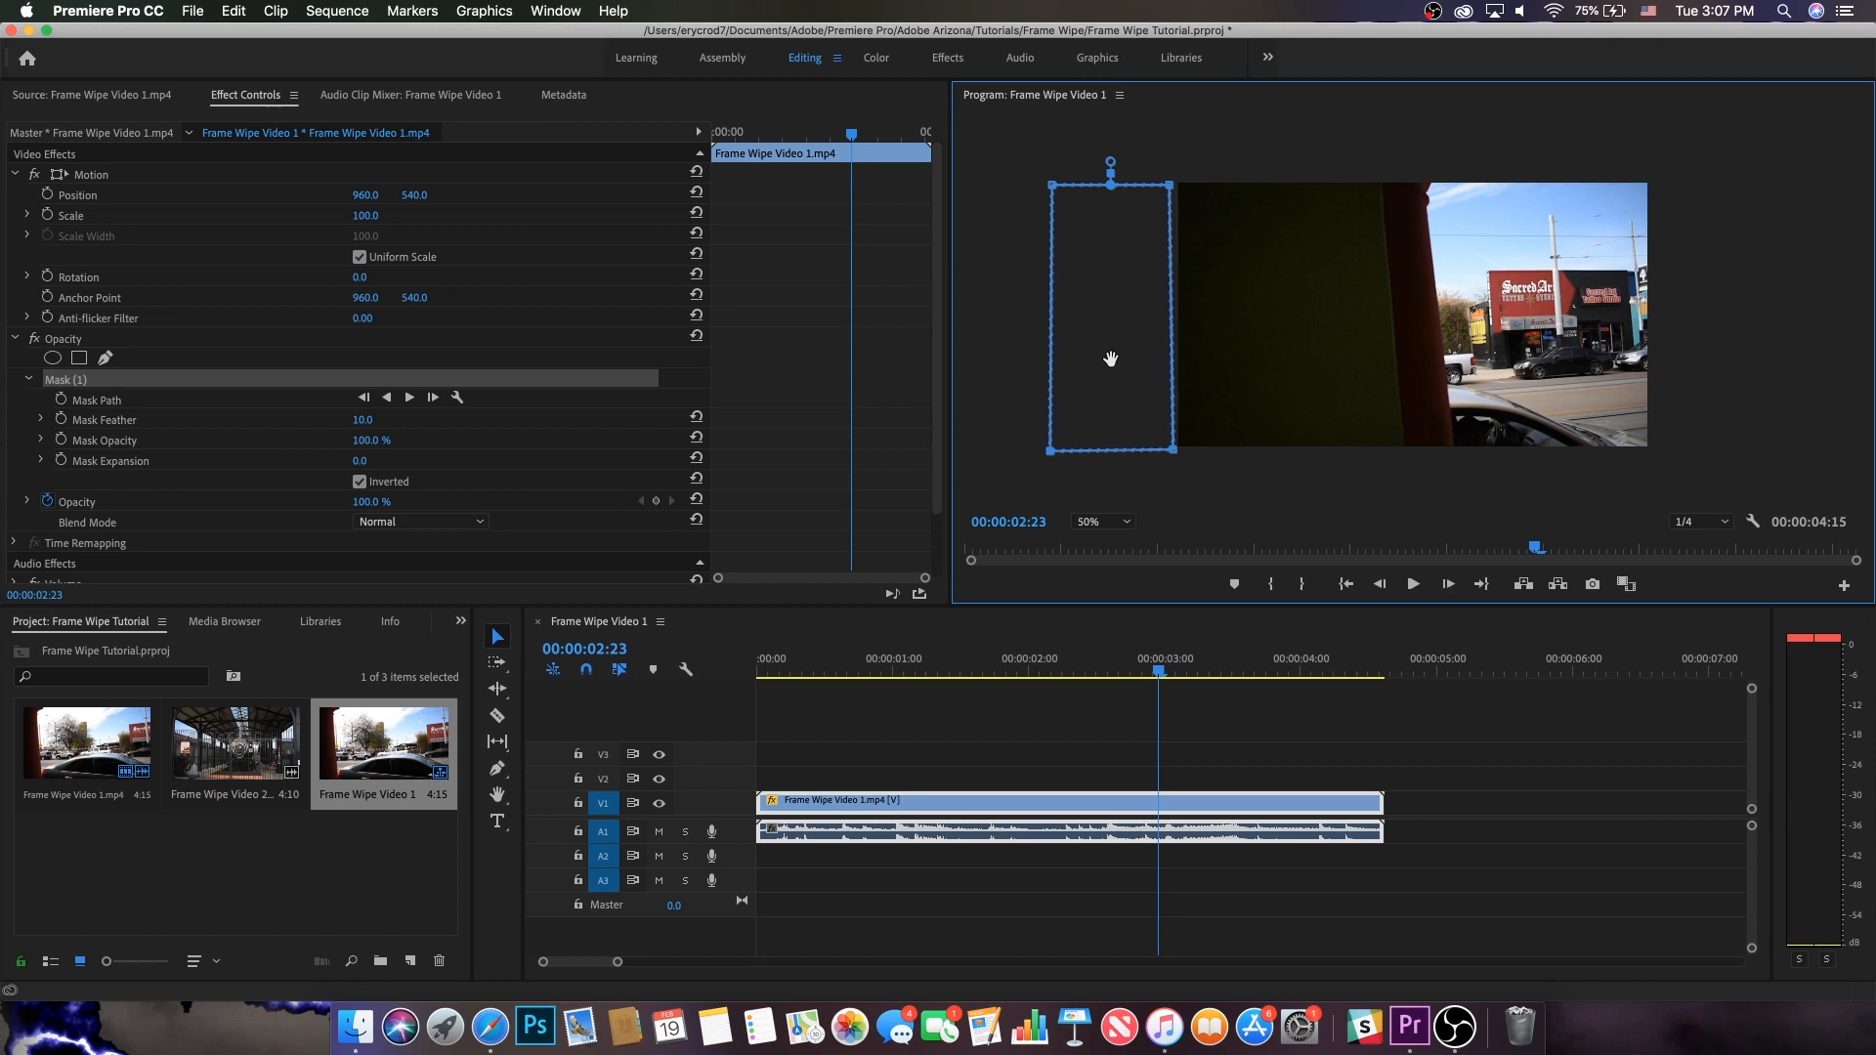
# Start keyframing the Mask Path at 00:00:02:23 and keep Mask (1) selected for editing.
pyautogui.click(60, 400)
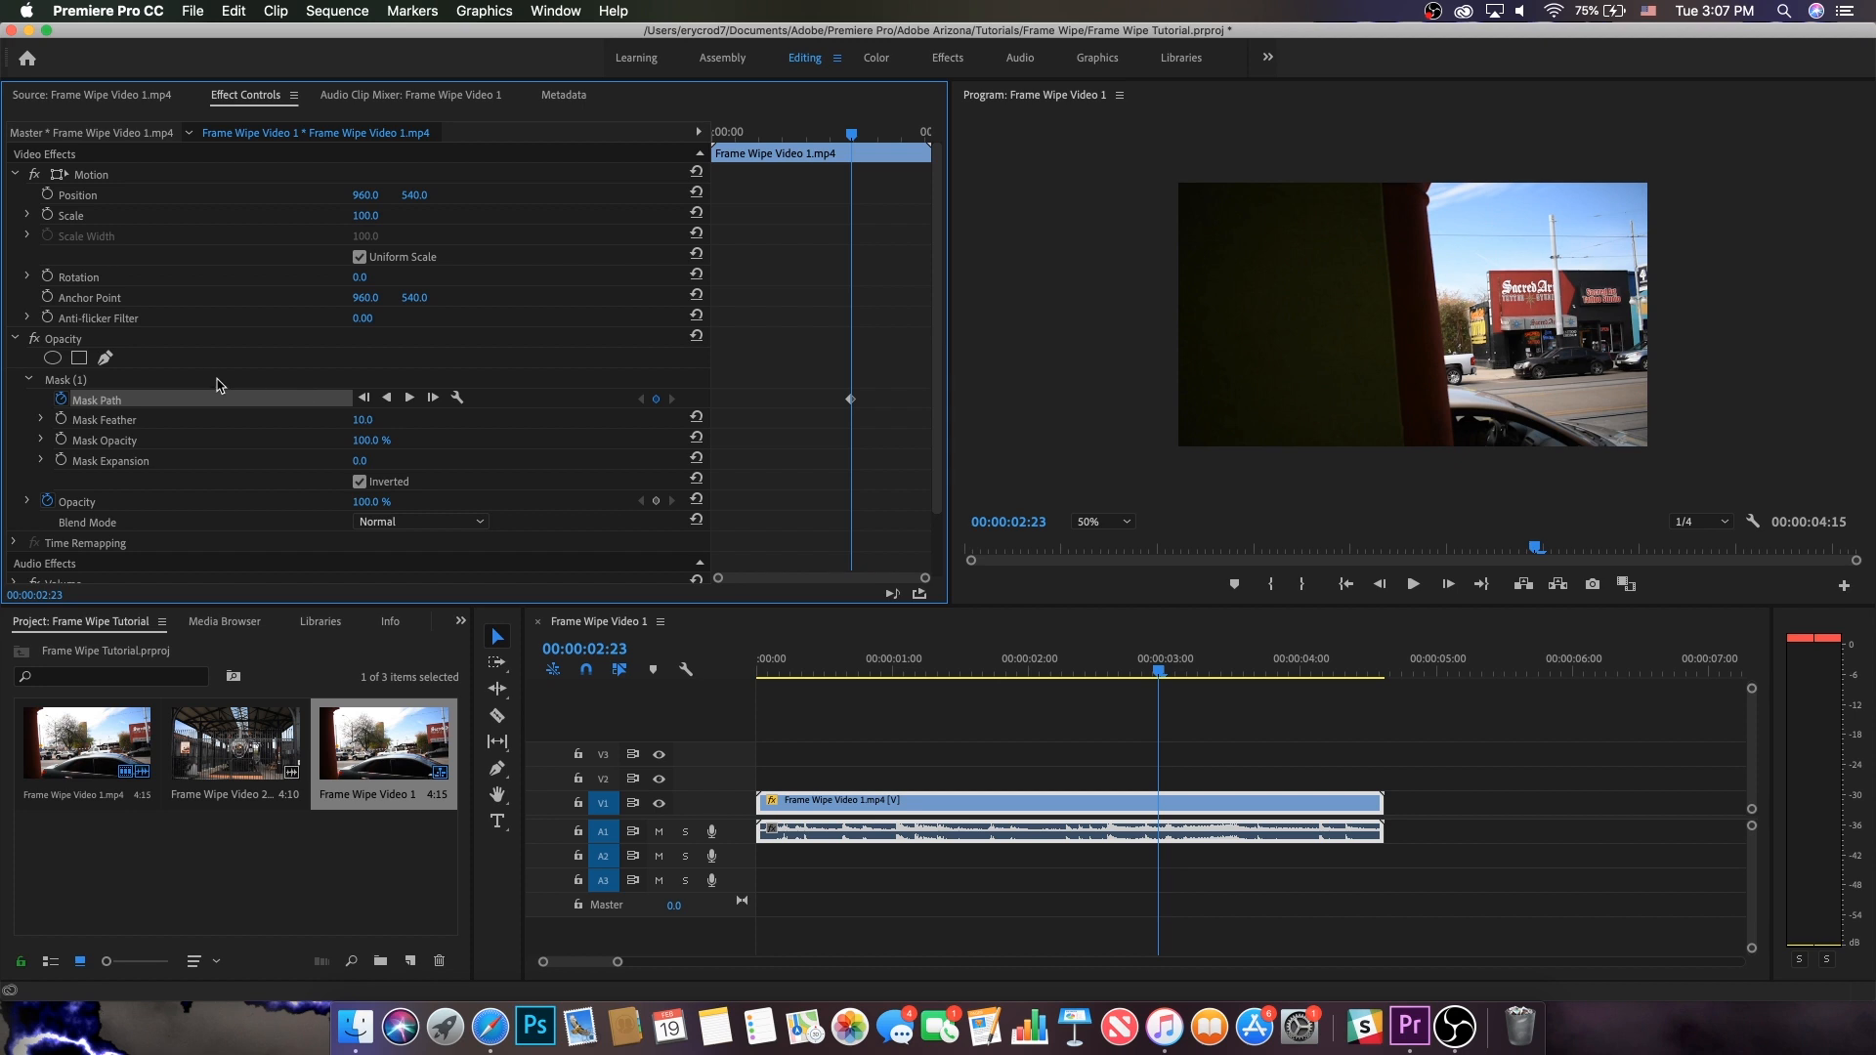
pyautogui.click(291, 386)
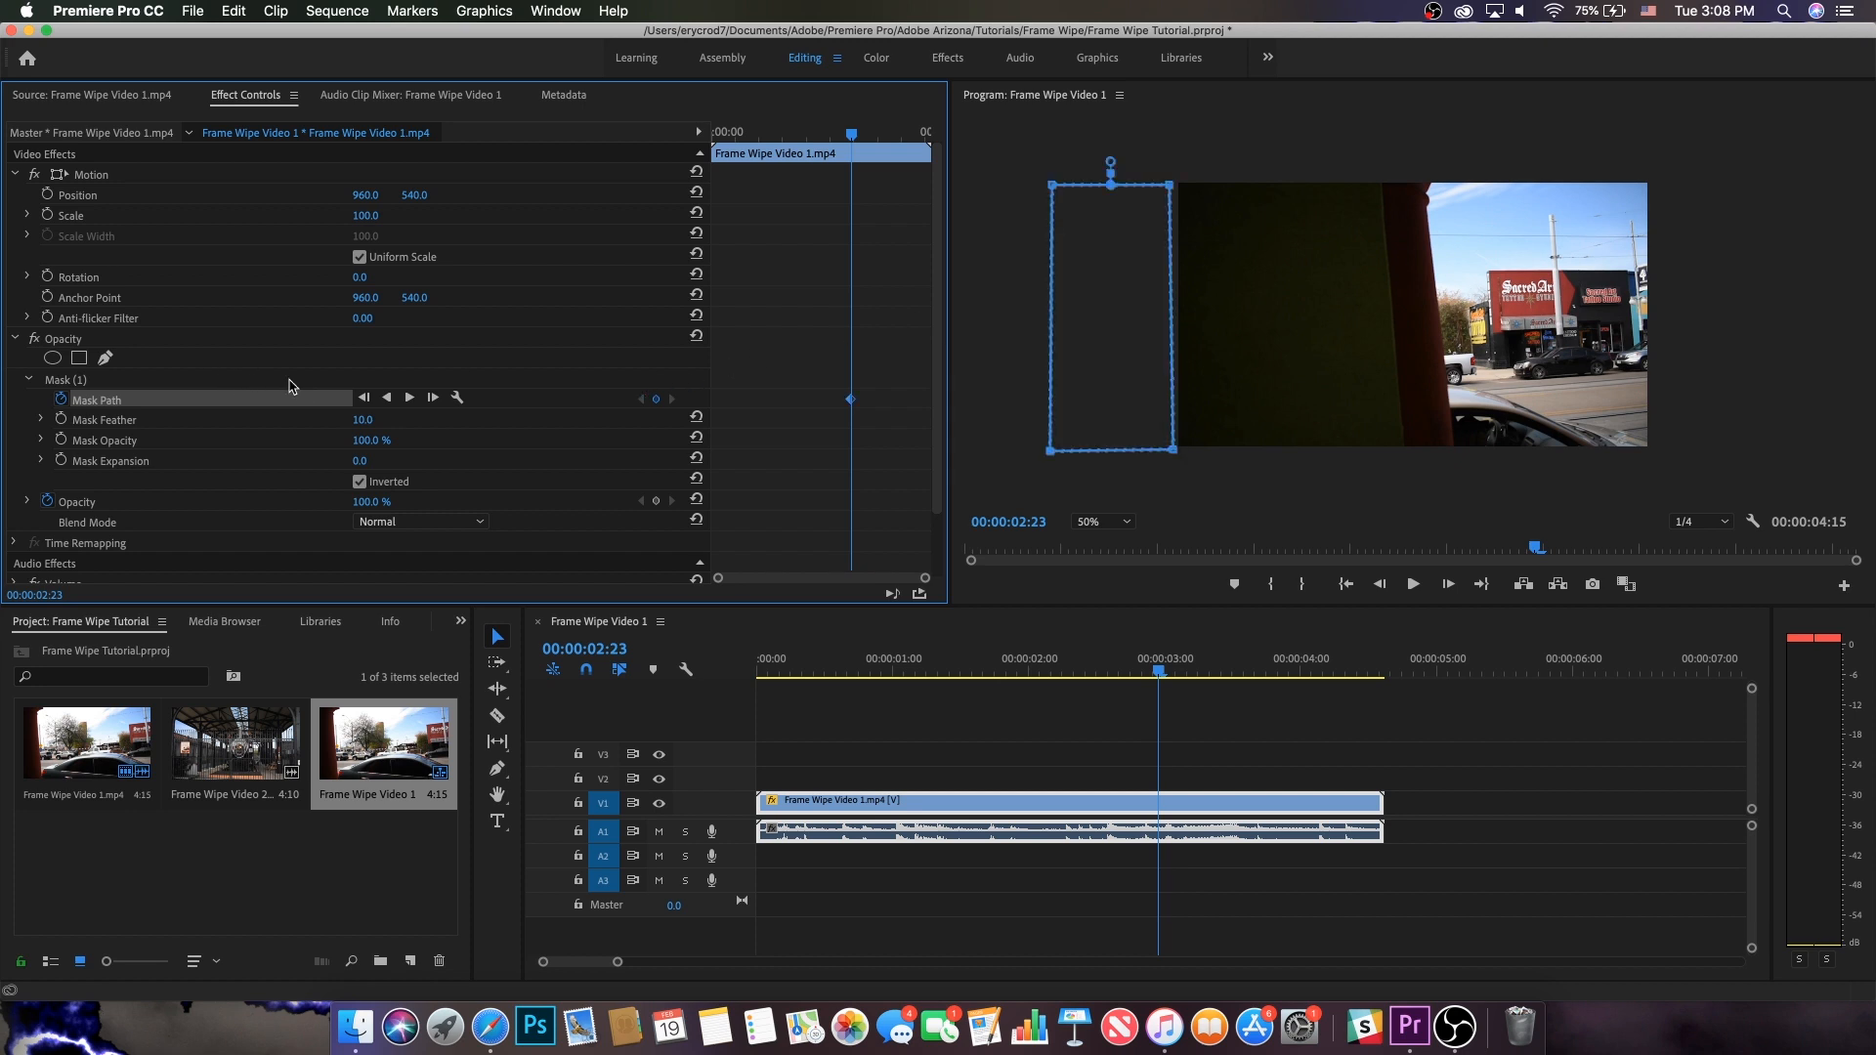
pyautogui.click(290, 384)
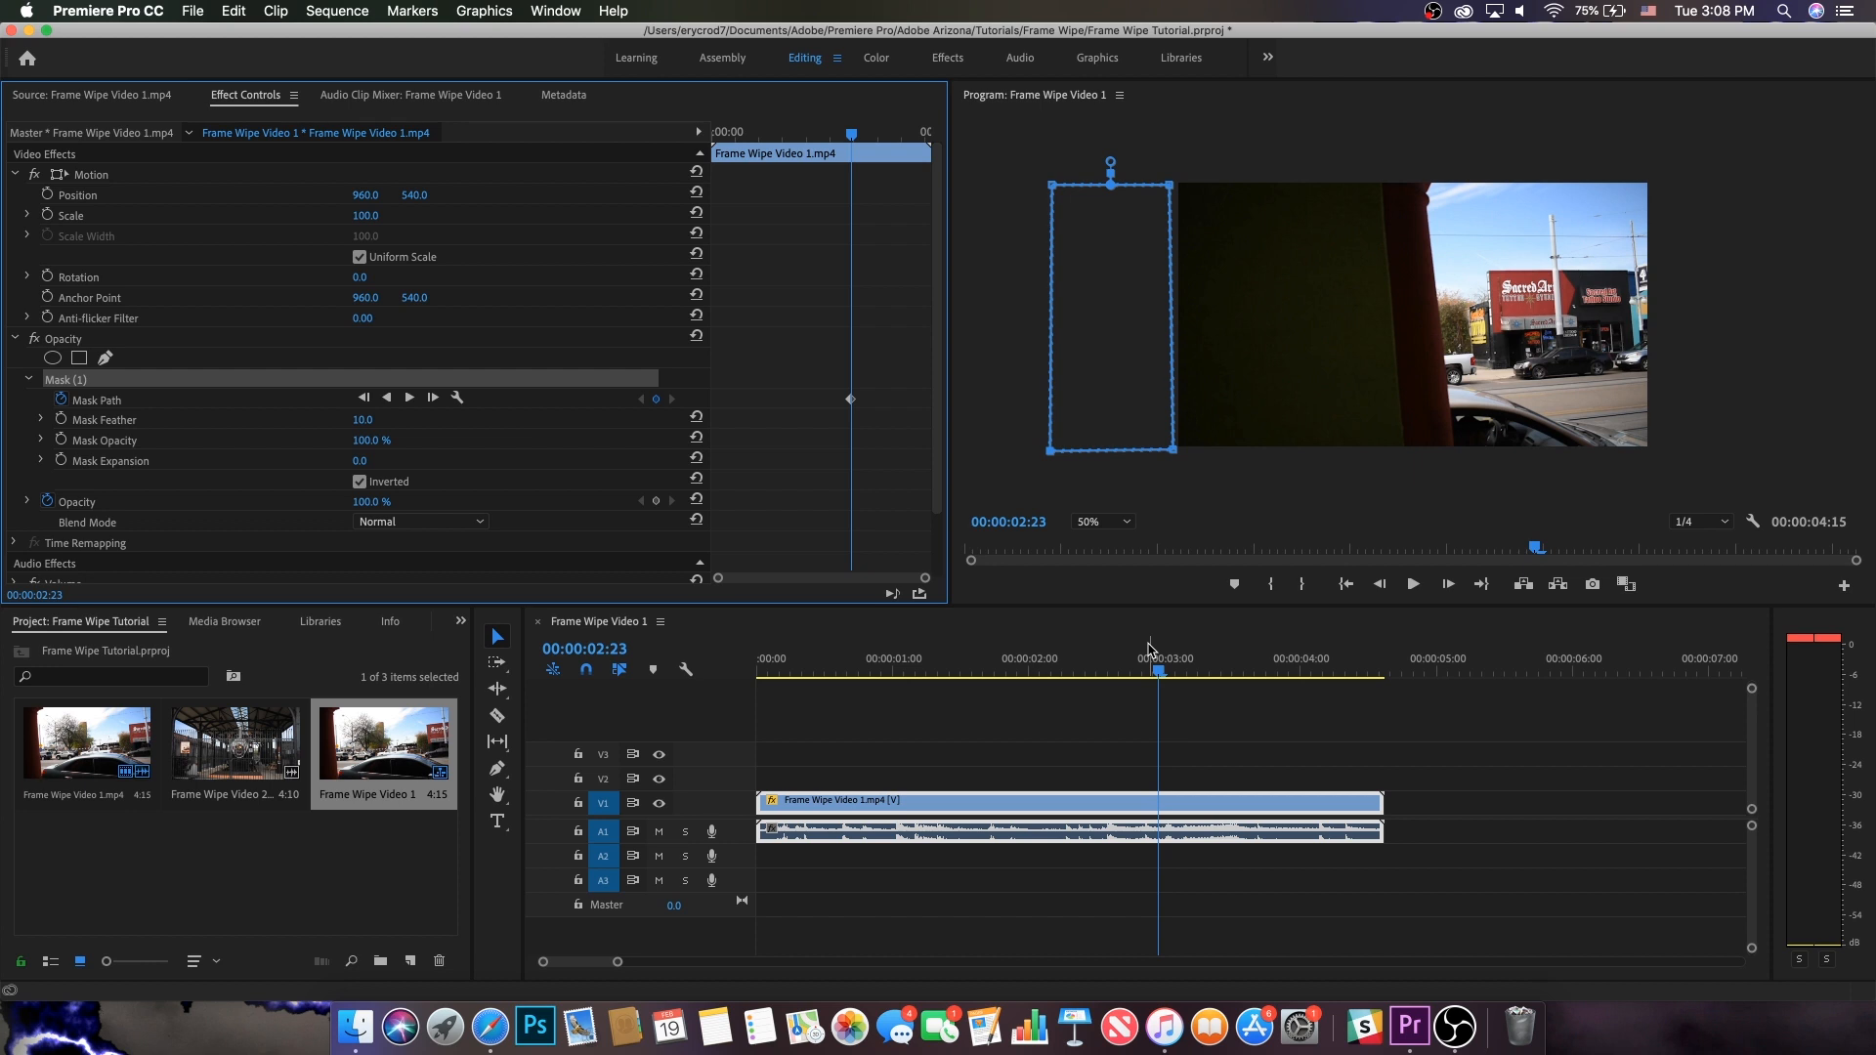
# At 00:00:03:00, reshape the mask's two right corners to follow the pillar's trailing edge.
pyautogui.press('space')
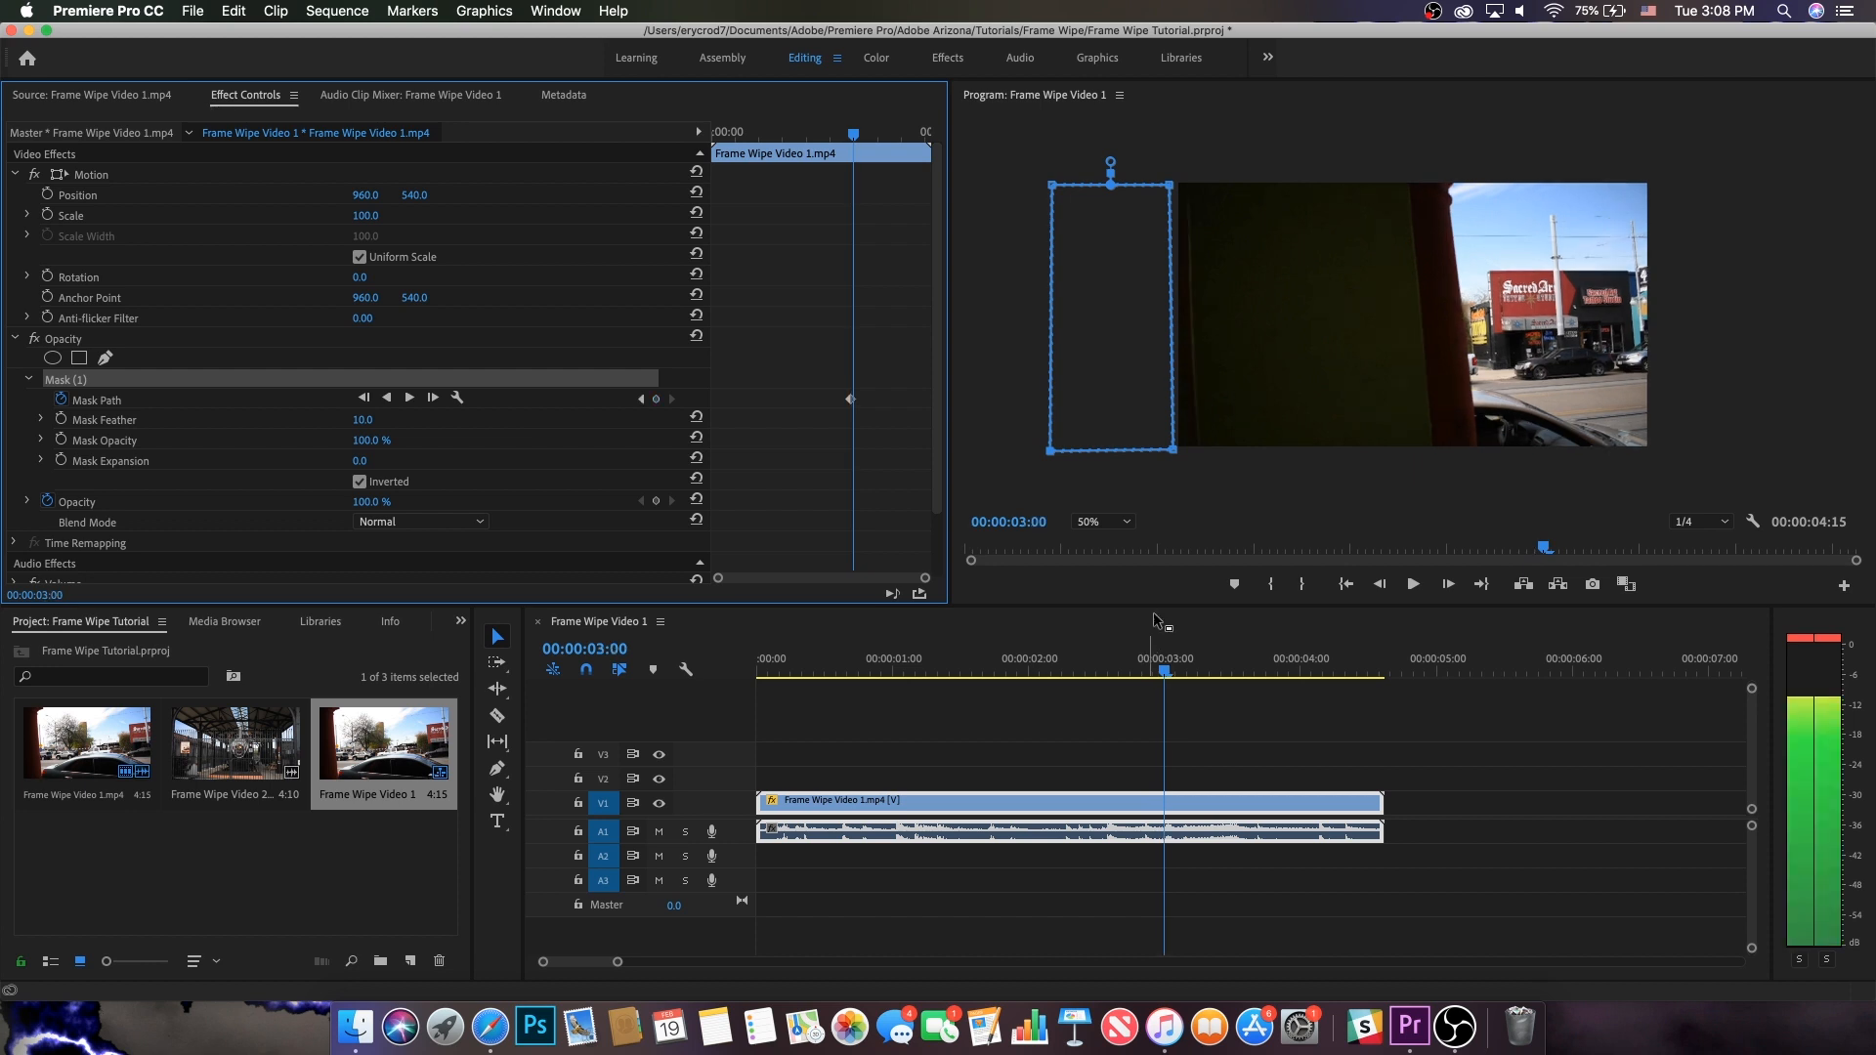
pyautogui.moveTo(1173, 450); pyautogui.dragTo(1200, 451)
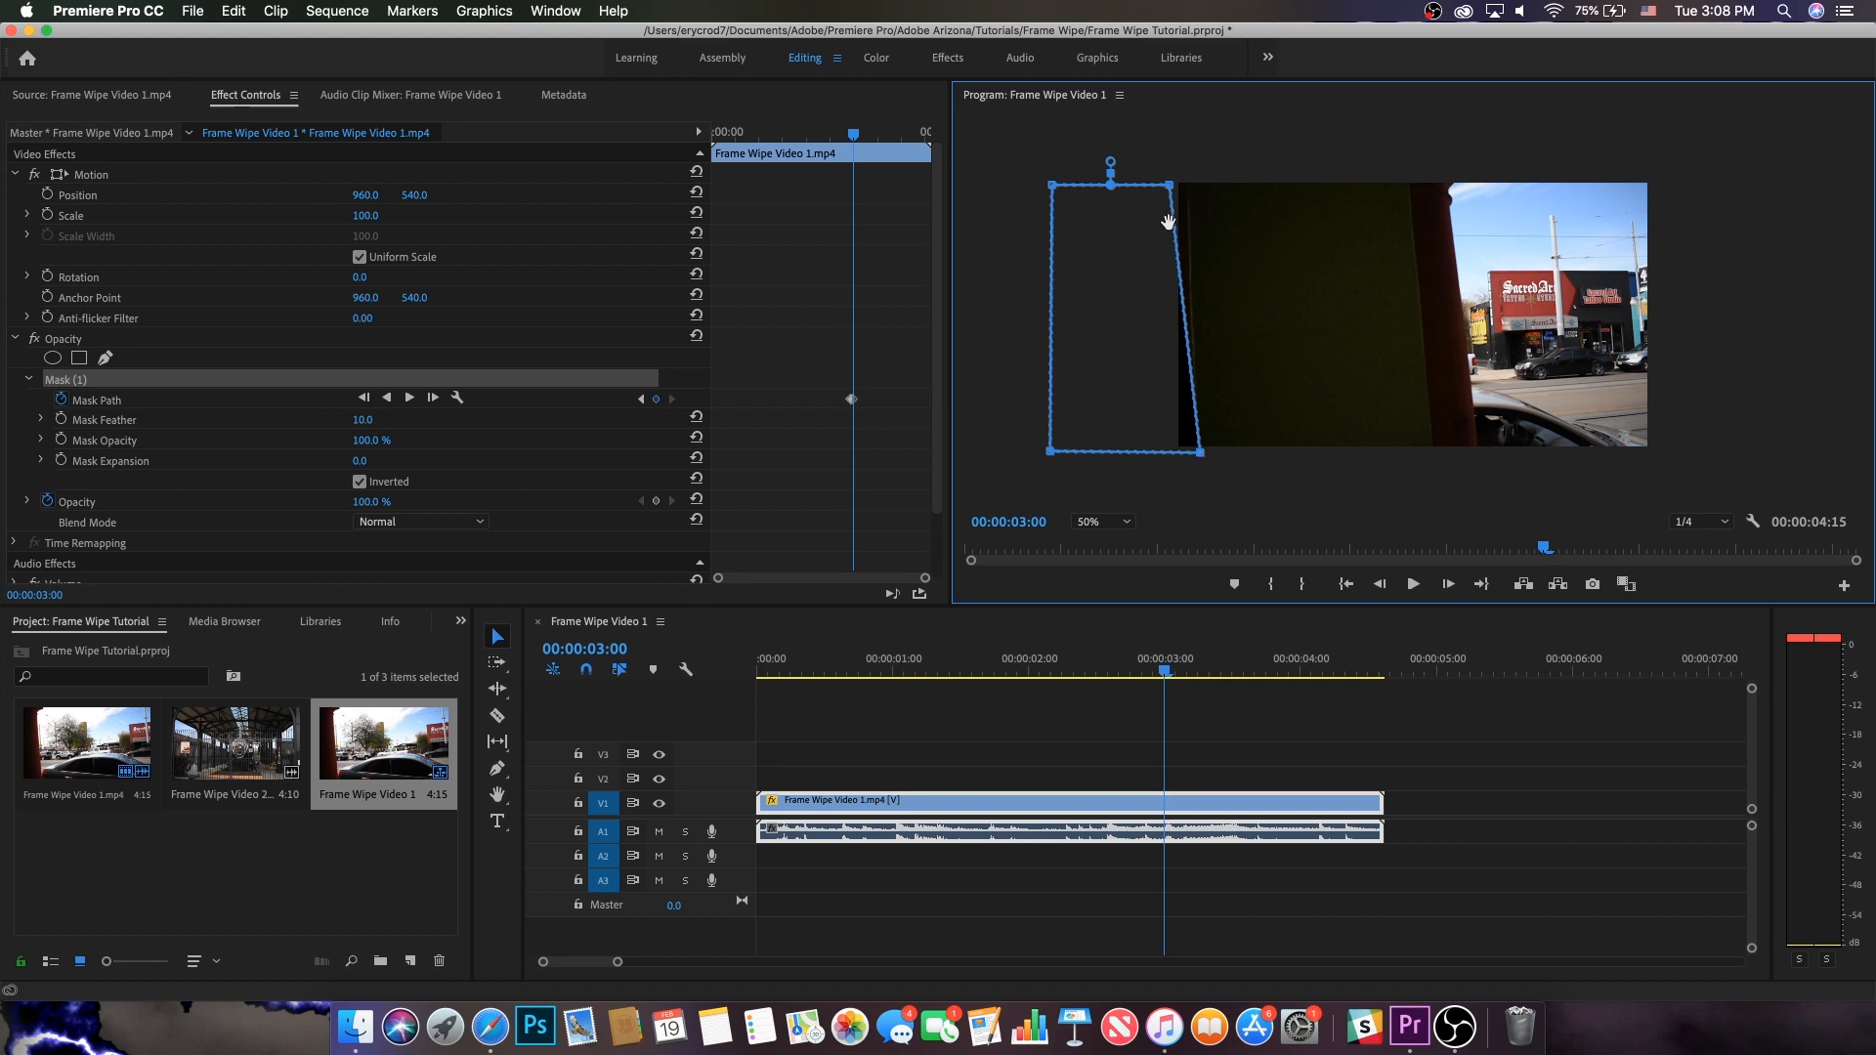
pyautogui.moveTo(1169, 182); pyautogui.dragTo(1188, 176)
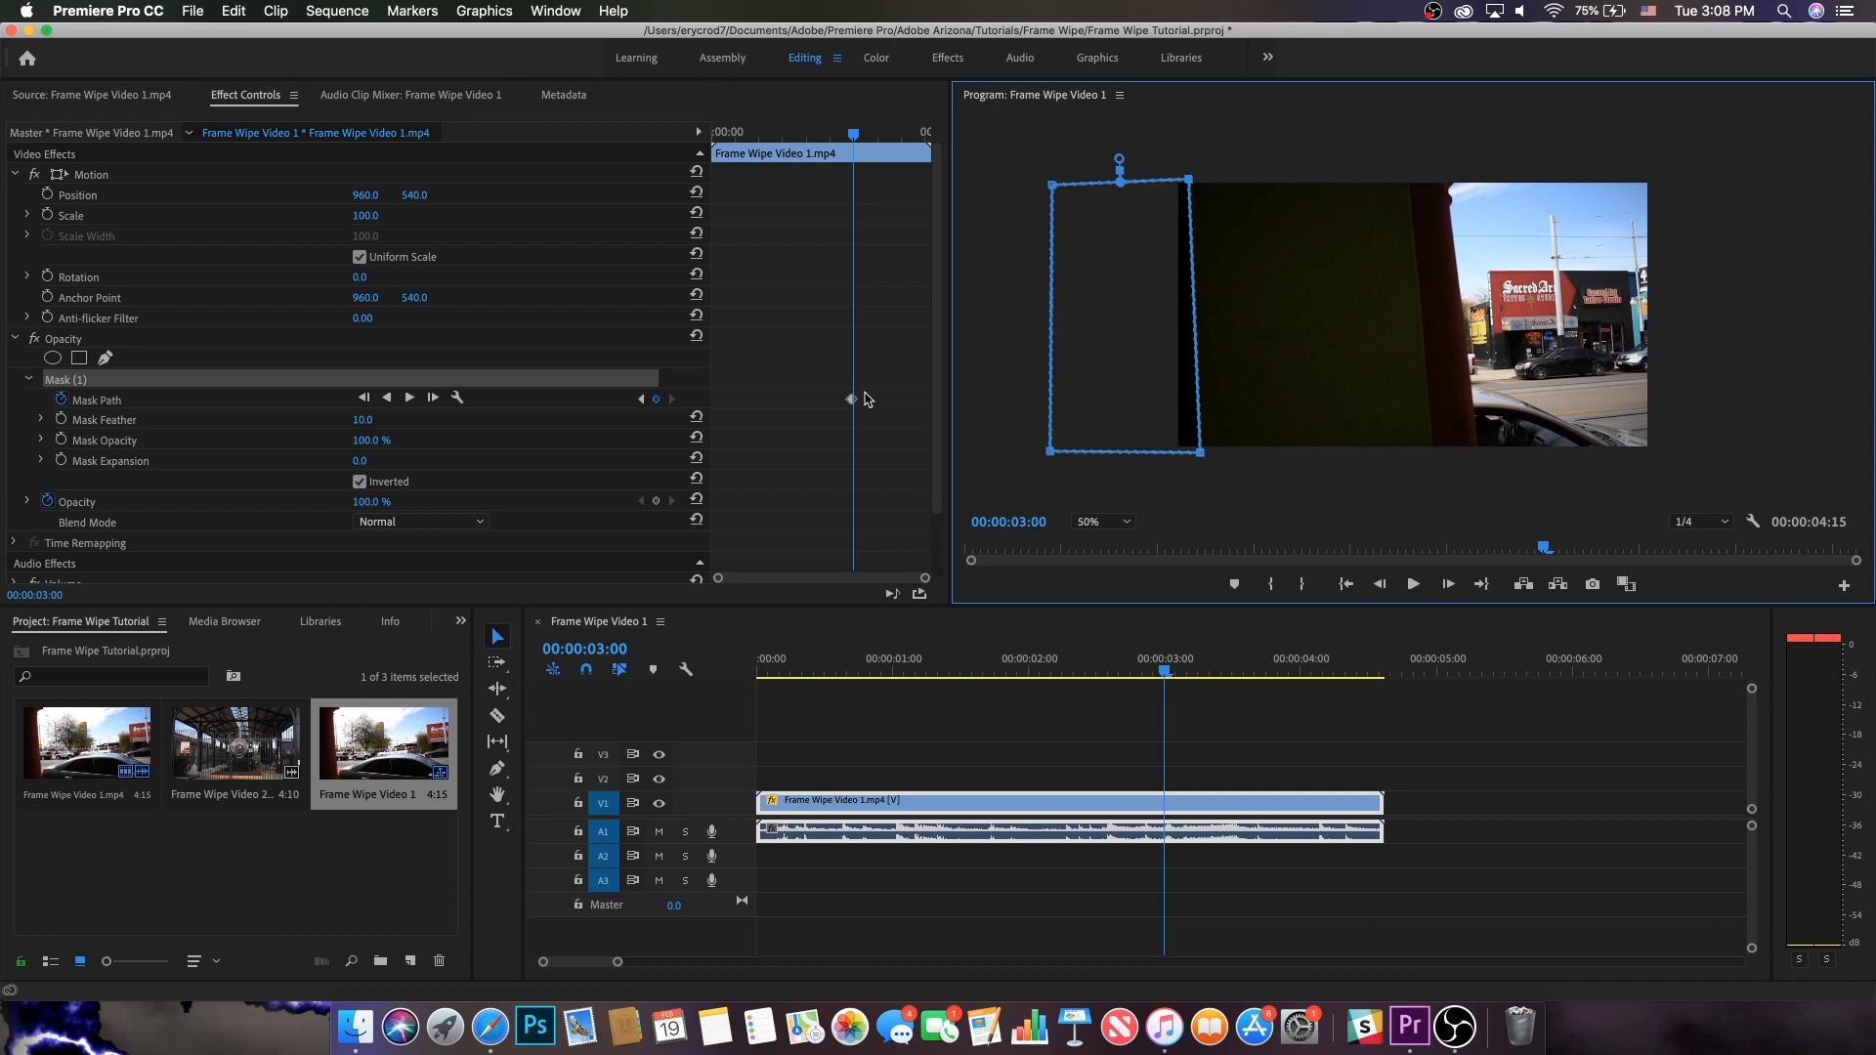
# At 00:00:03:07, move the mask over to the pillar's trailing edge and extend its left corners beyond the frame's left edge.
pyautogui.click(1102, 637)
pyautogui.press('space')
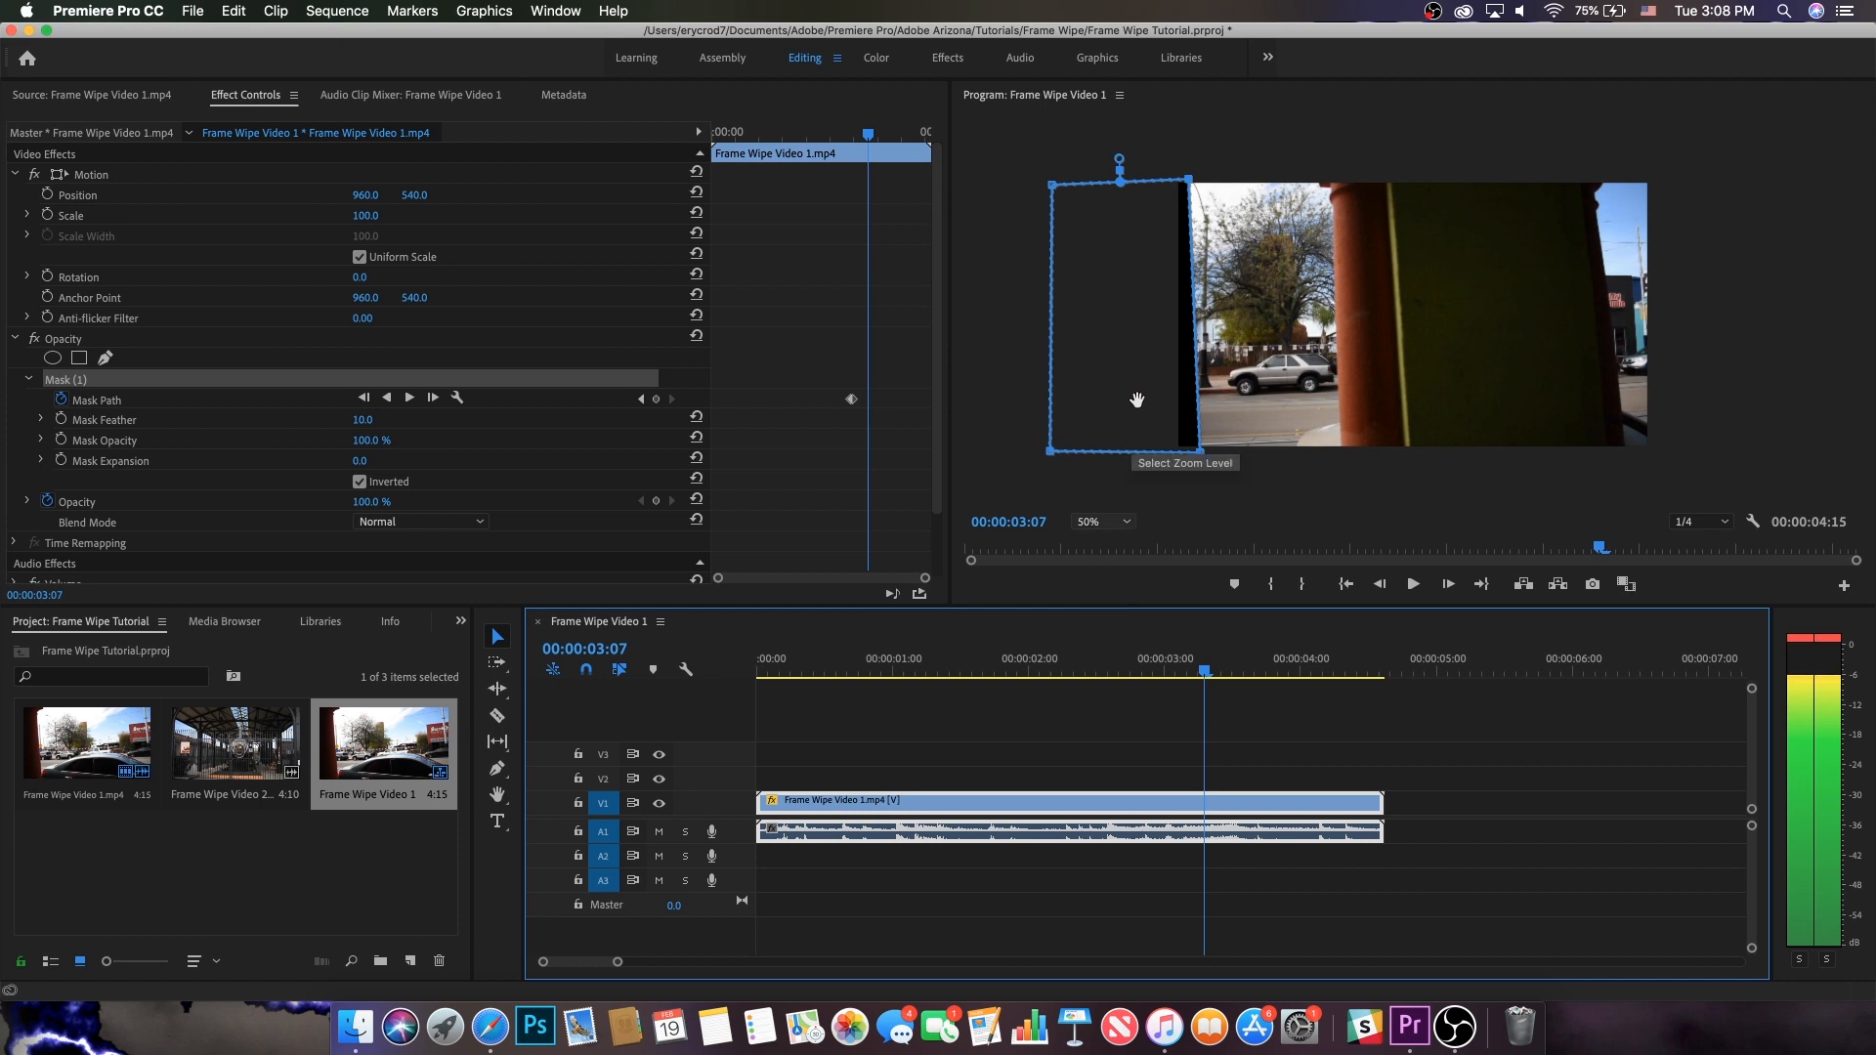
pyautogui.moveTo(1137, 404); pyautogui.dragTo(1350, 401)
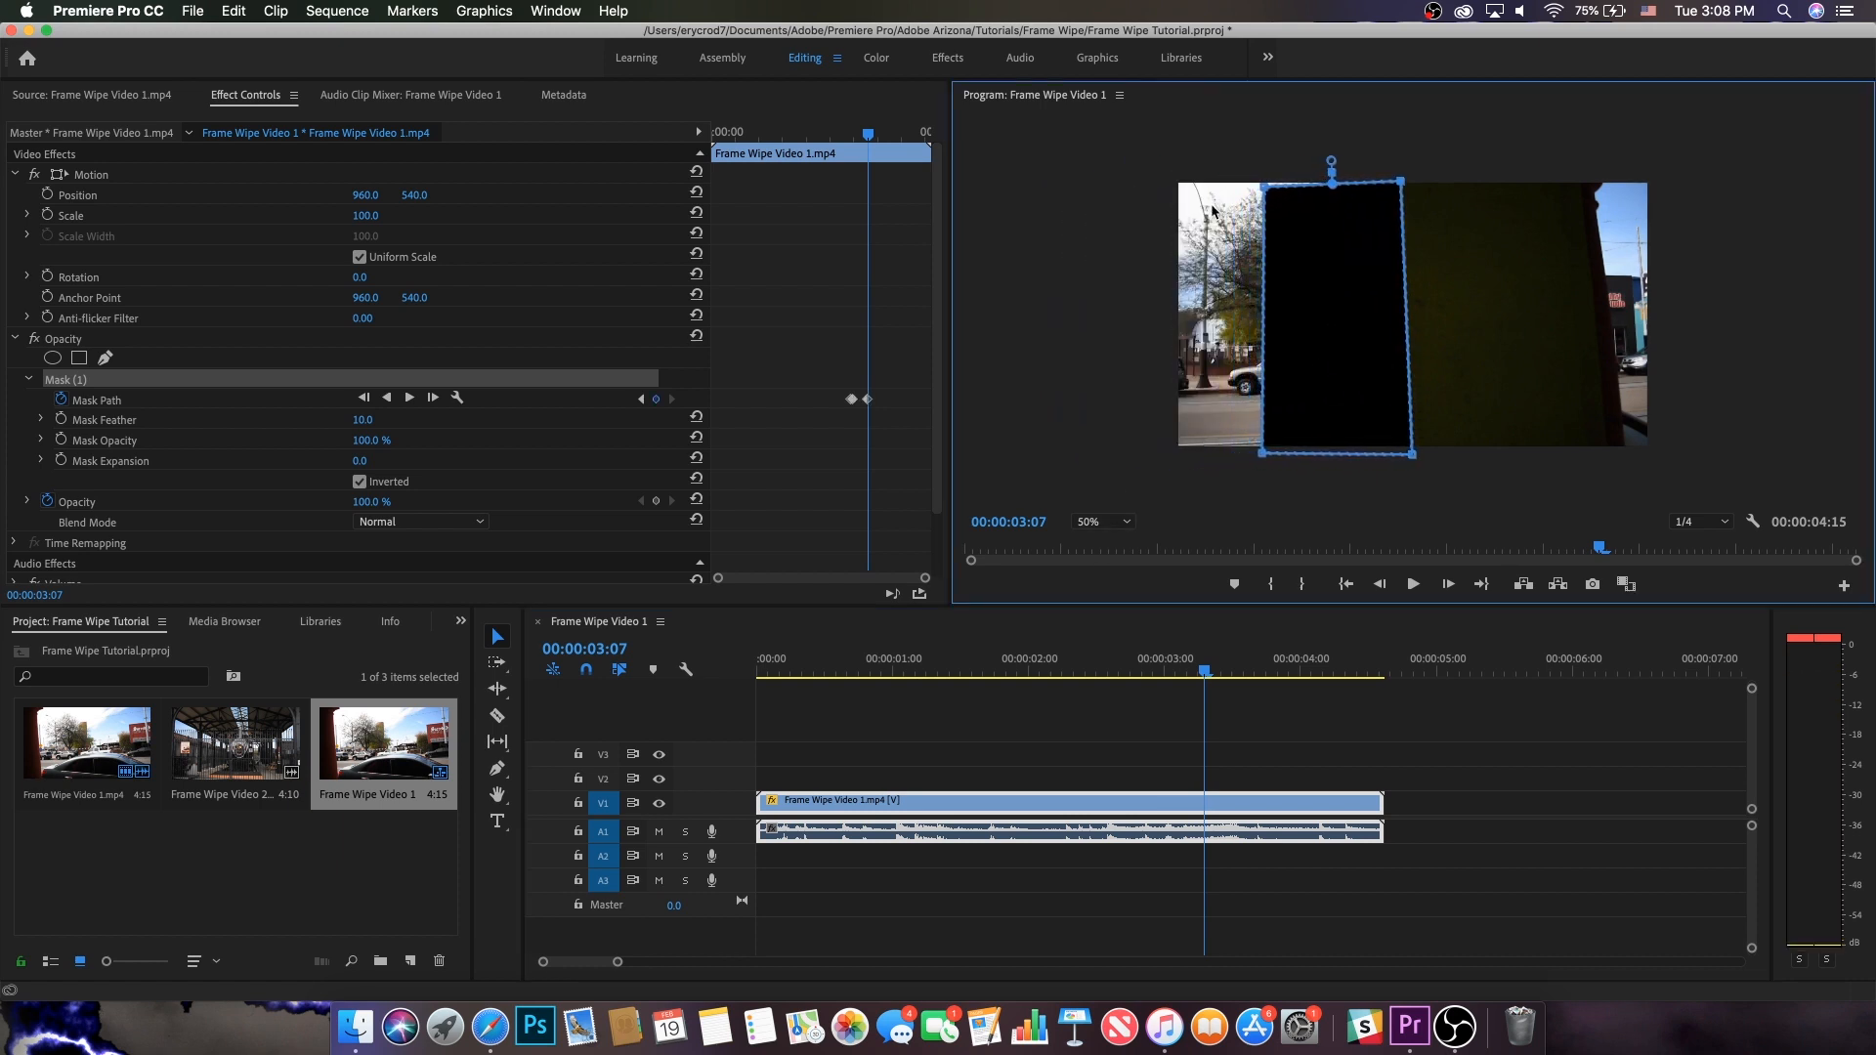
pyautogui.moveTo(1250, 187); pyautogui.dragTo(1159, 178)
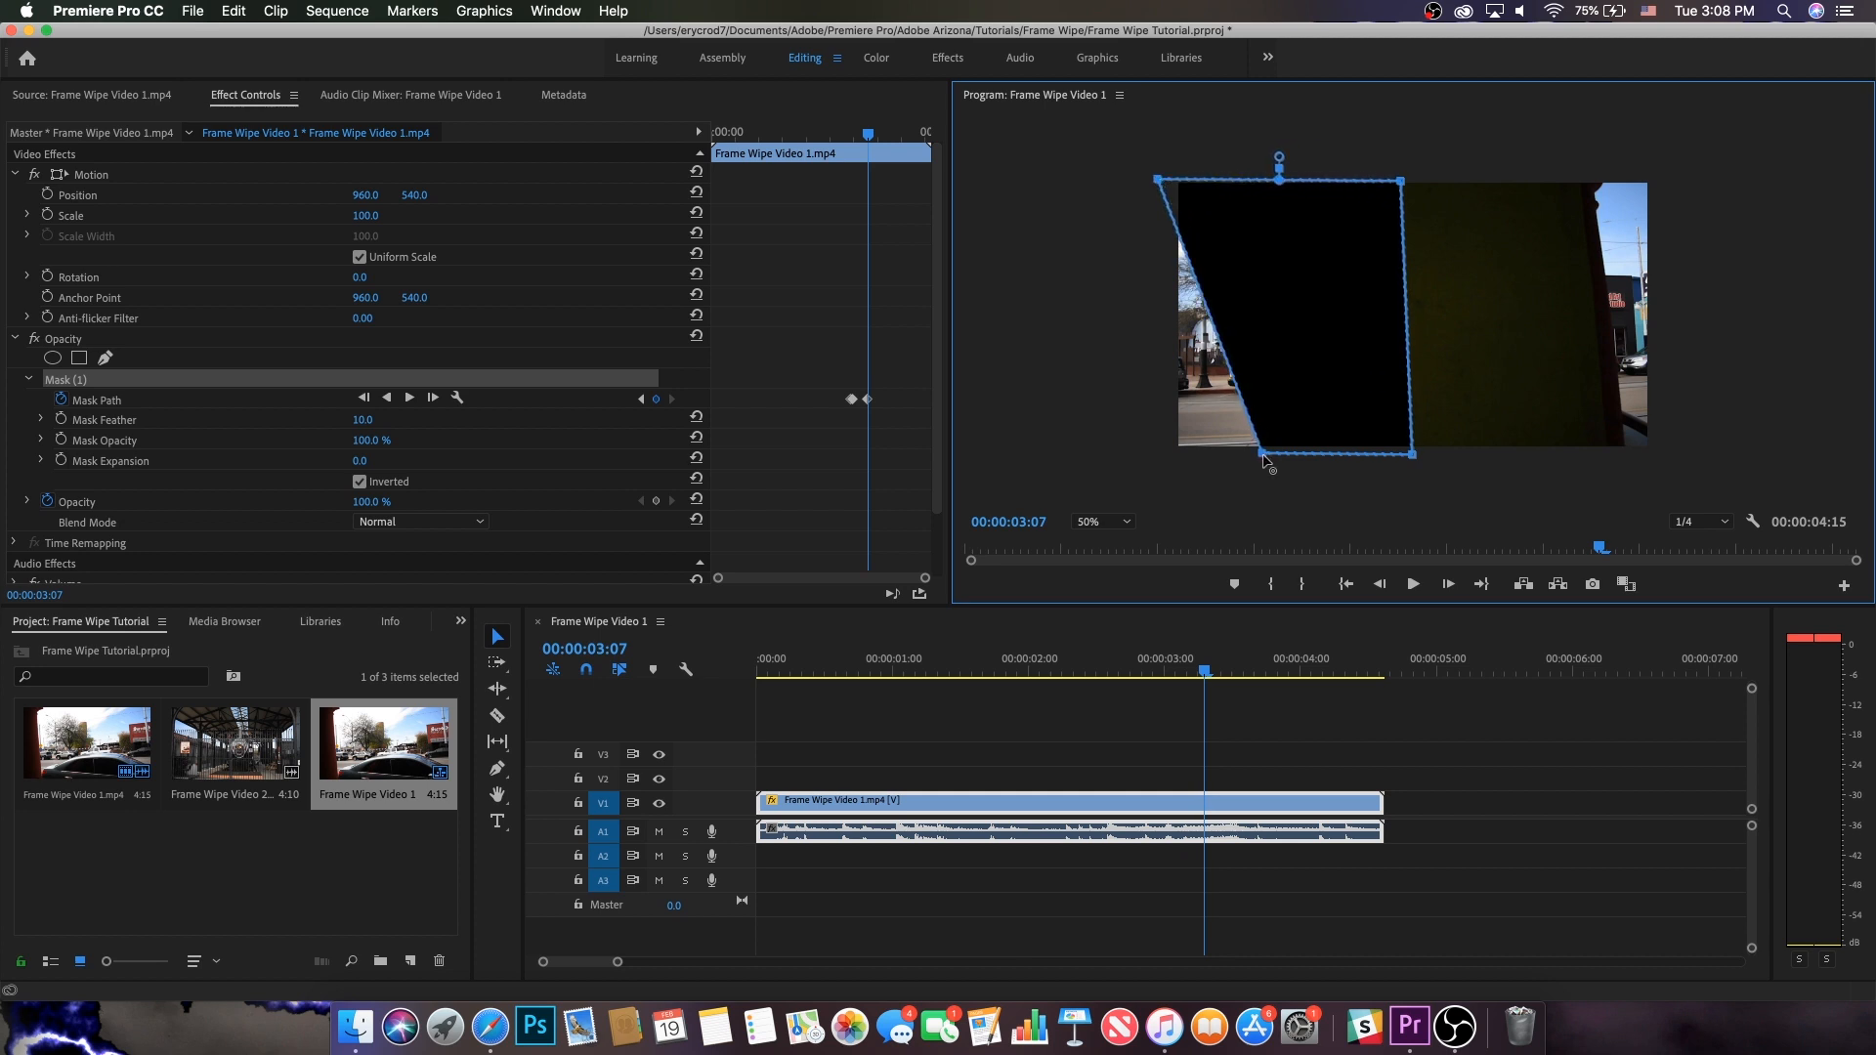
pyautogui.moveTo(1263, 459); pyautogui.dragTo(1164, 459)
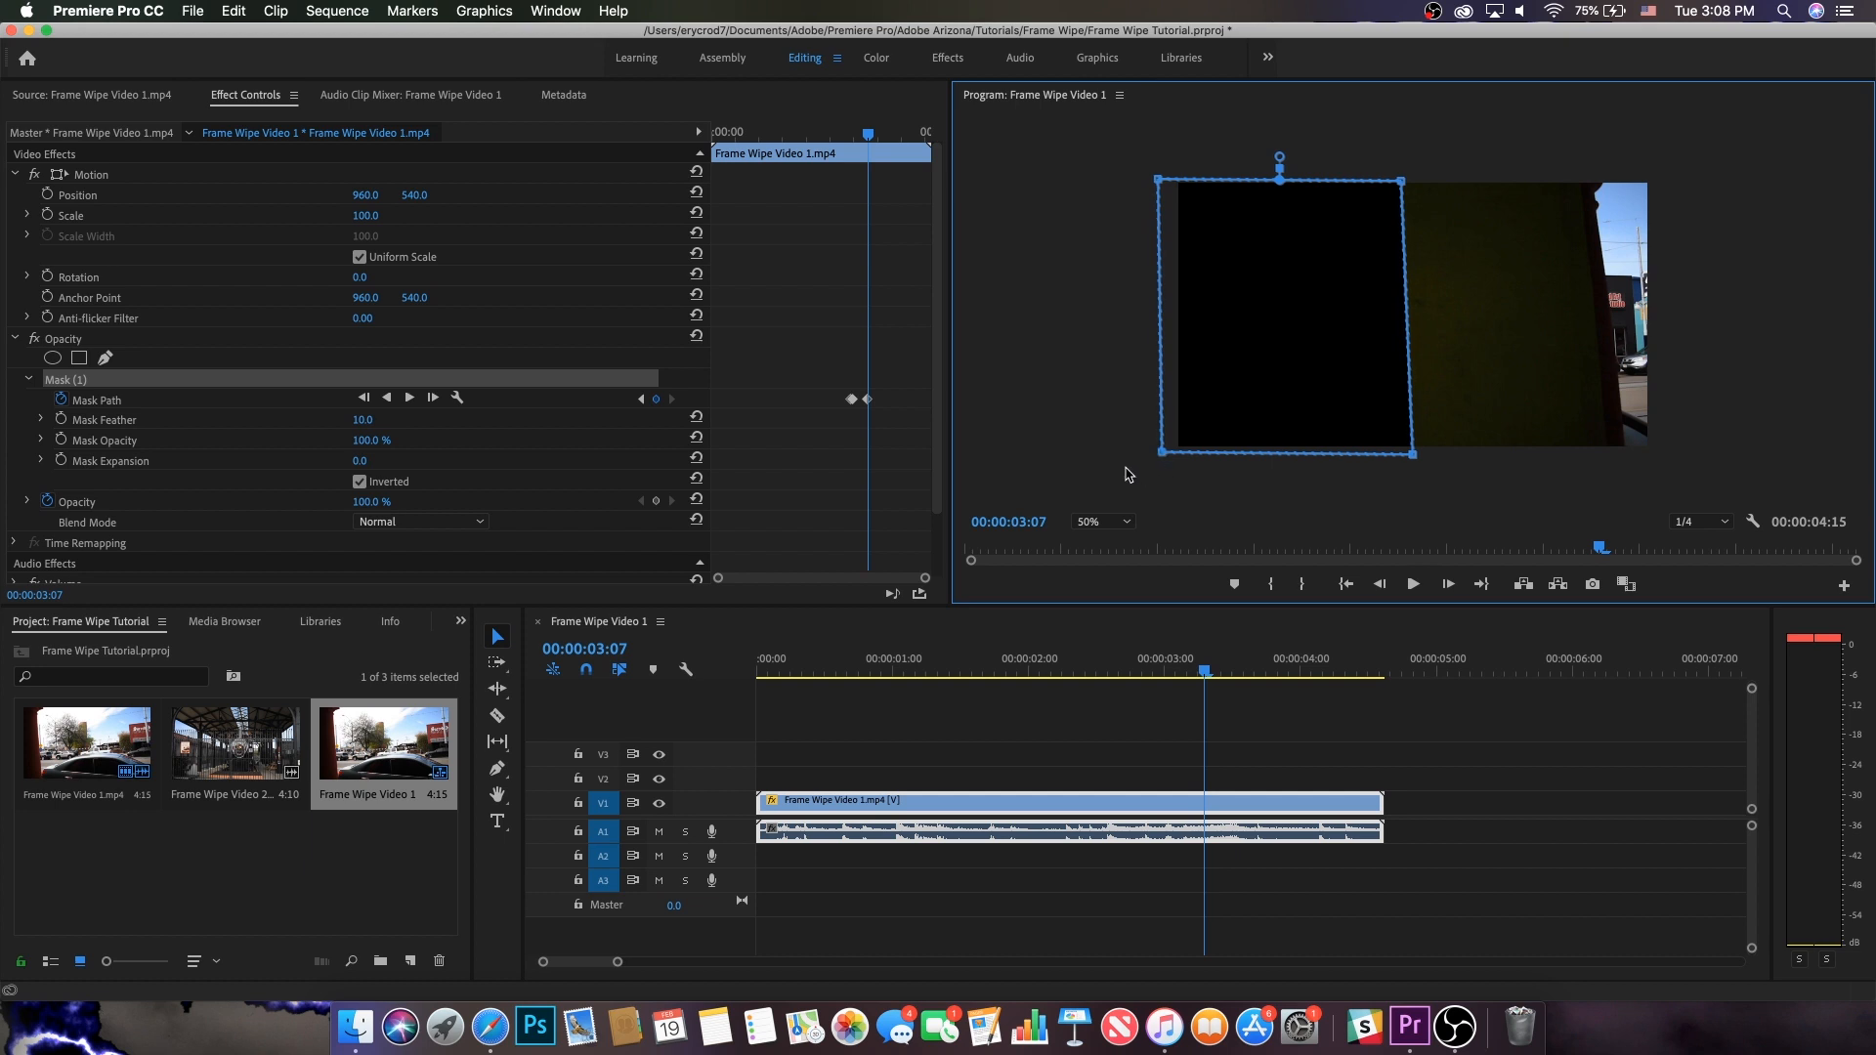
# At 00:00:03:16, shift the mask to the pillar's trailing edge and pull its left corners back outside the frame's left edge.
pyautogui.click(1192, 641)
pyautogui.press('space')
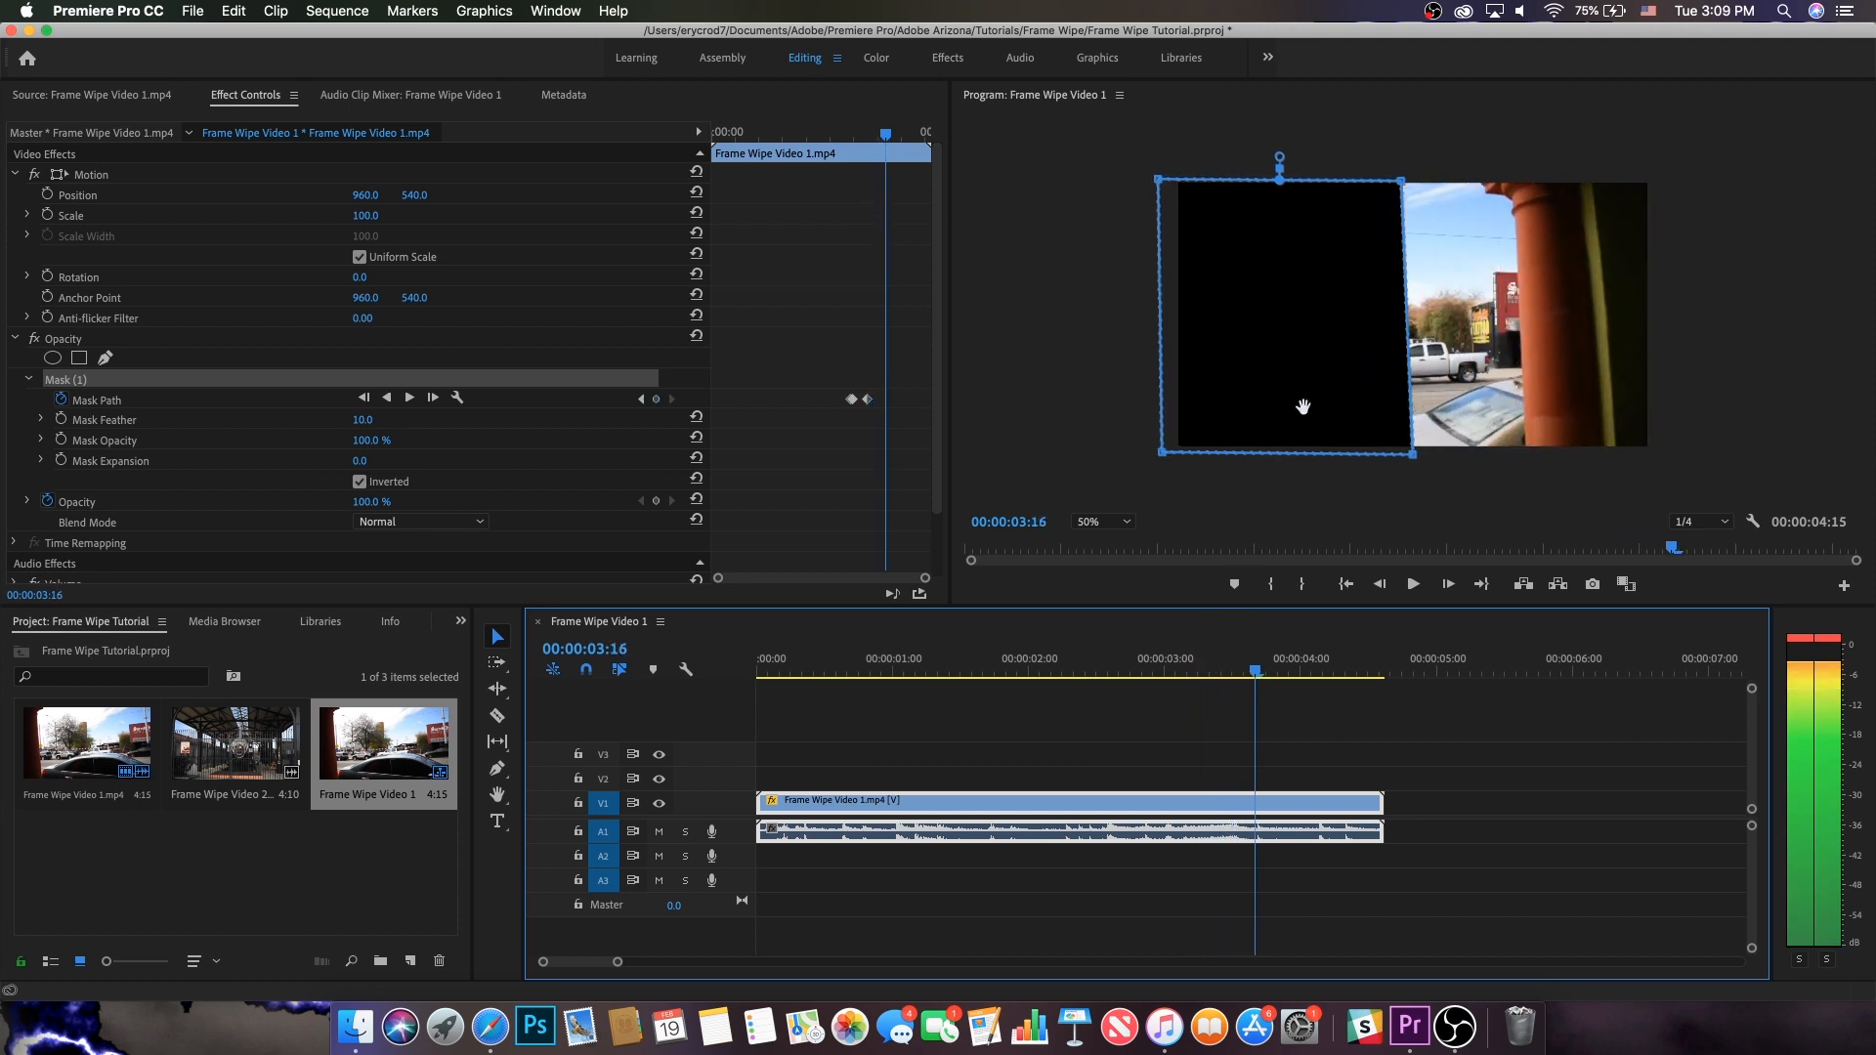
pyautogui.moveTo(1309, 398); pyautogui.dragTo(1506, 392)
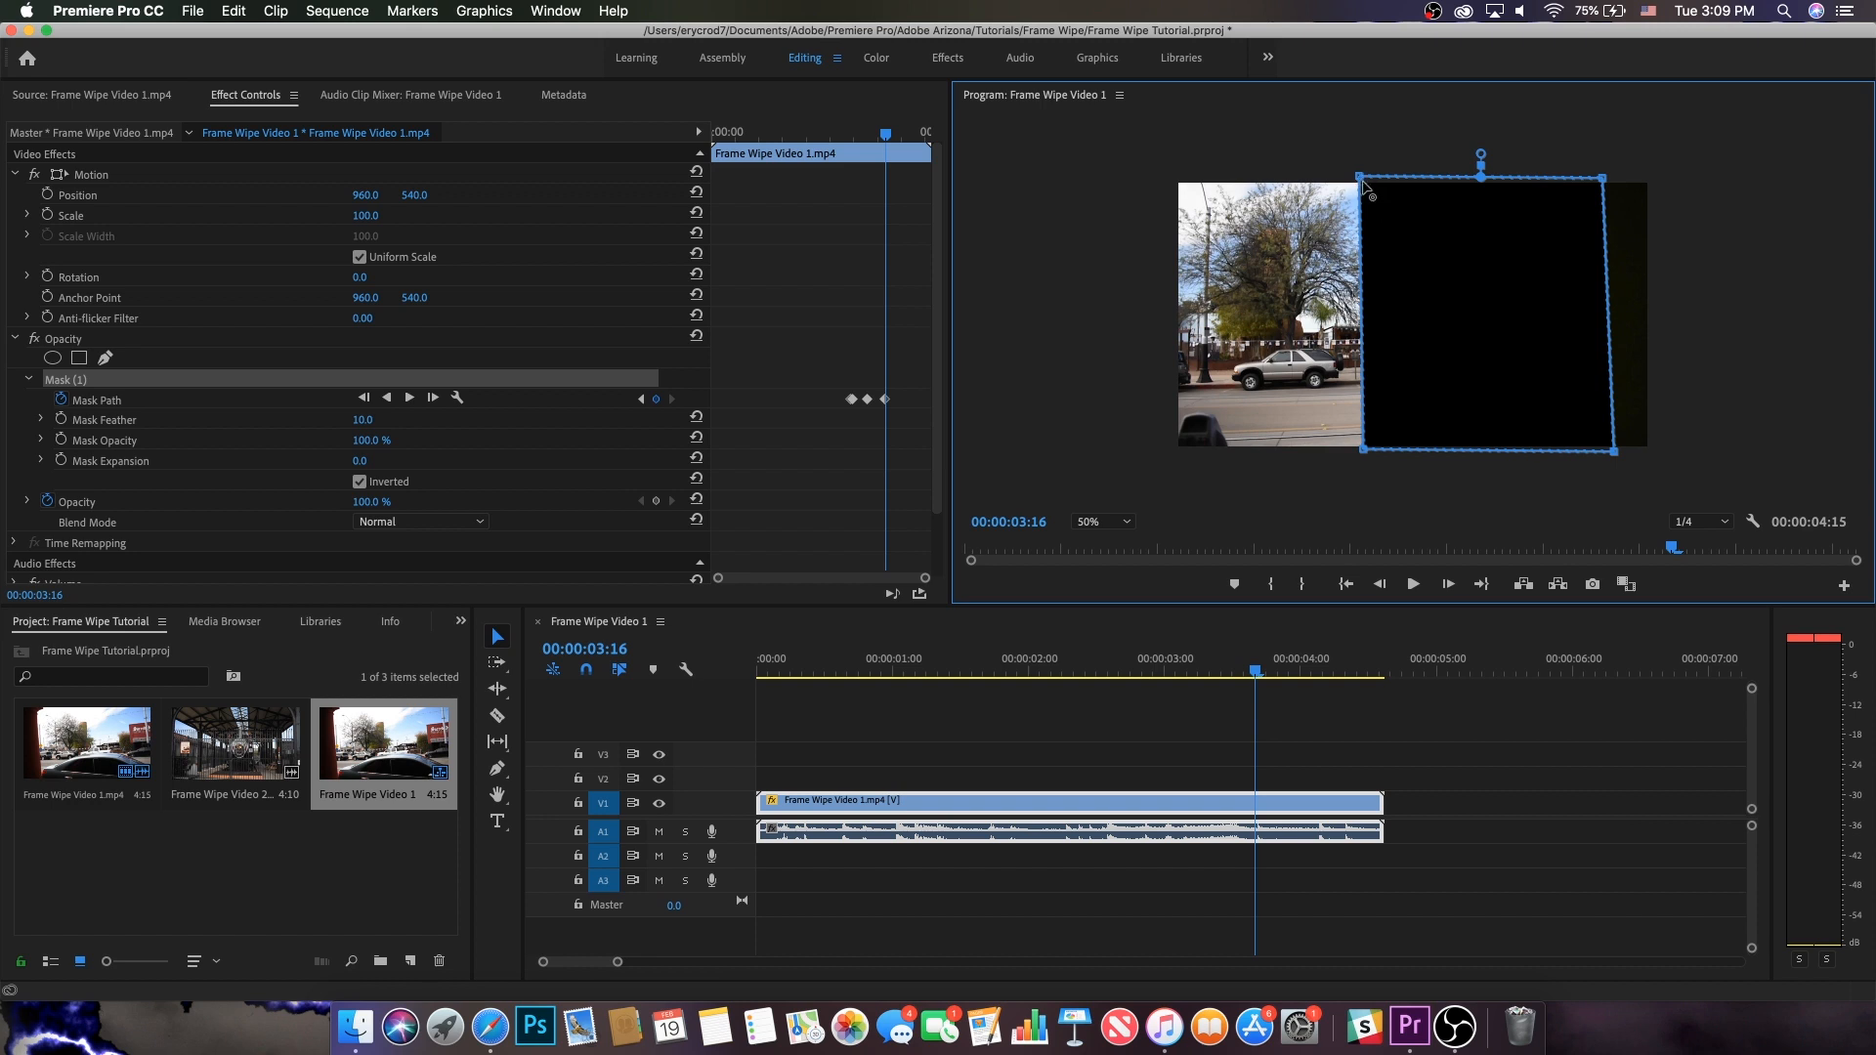
pyautogui.moveTo(1360, 179); pyautogui.dragTo(1152, 178)
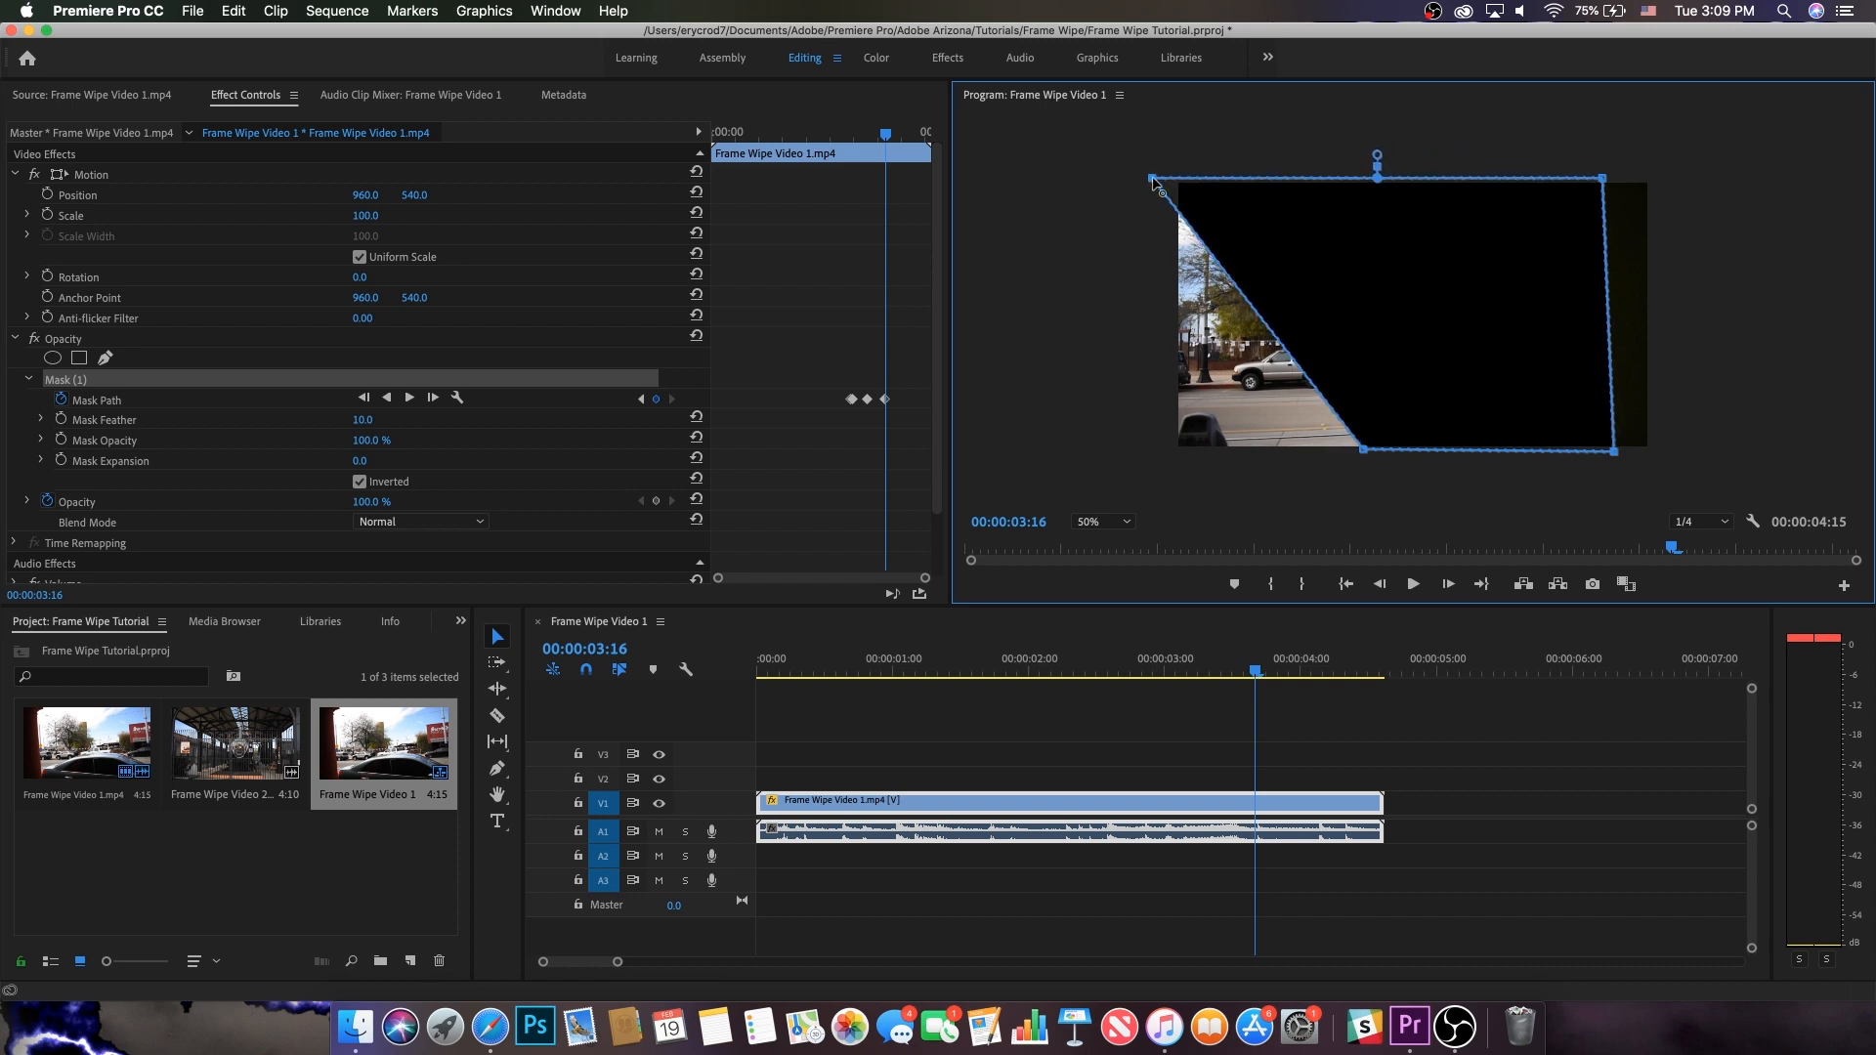
pyautogui.moveTo(1364, 451); pyautogui.dragTo(1166, 461)
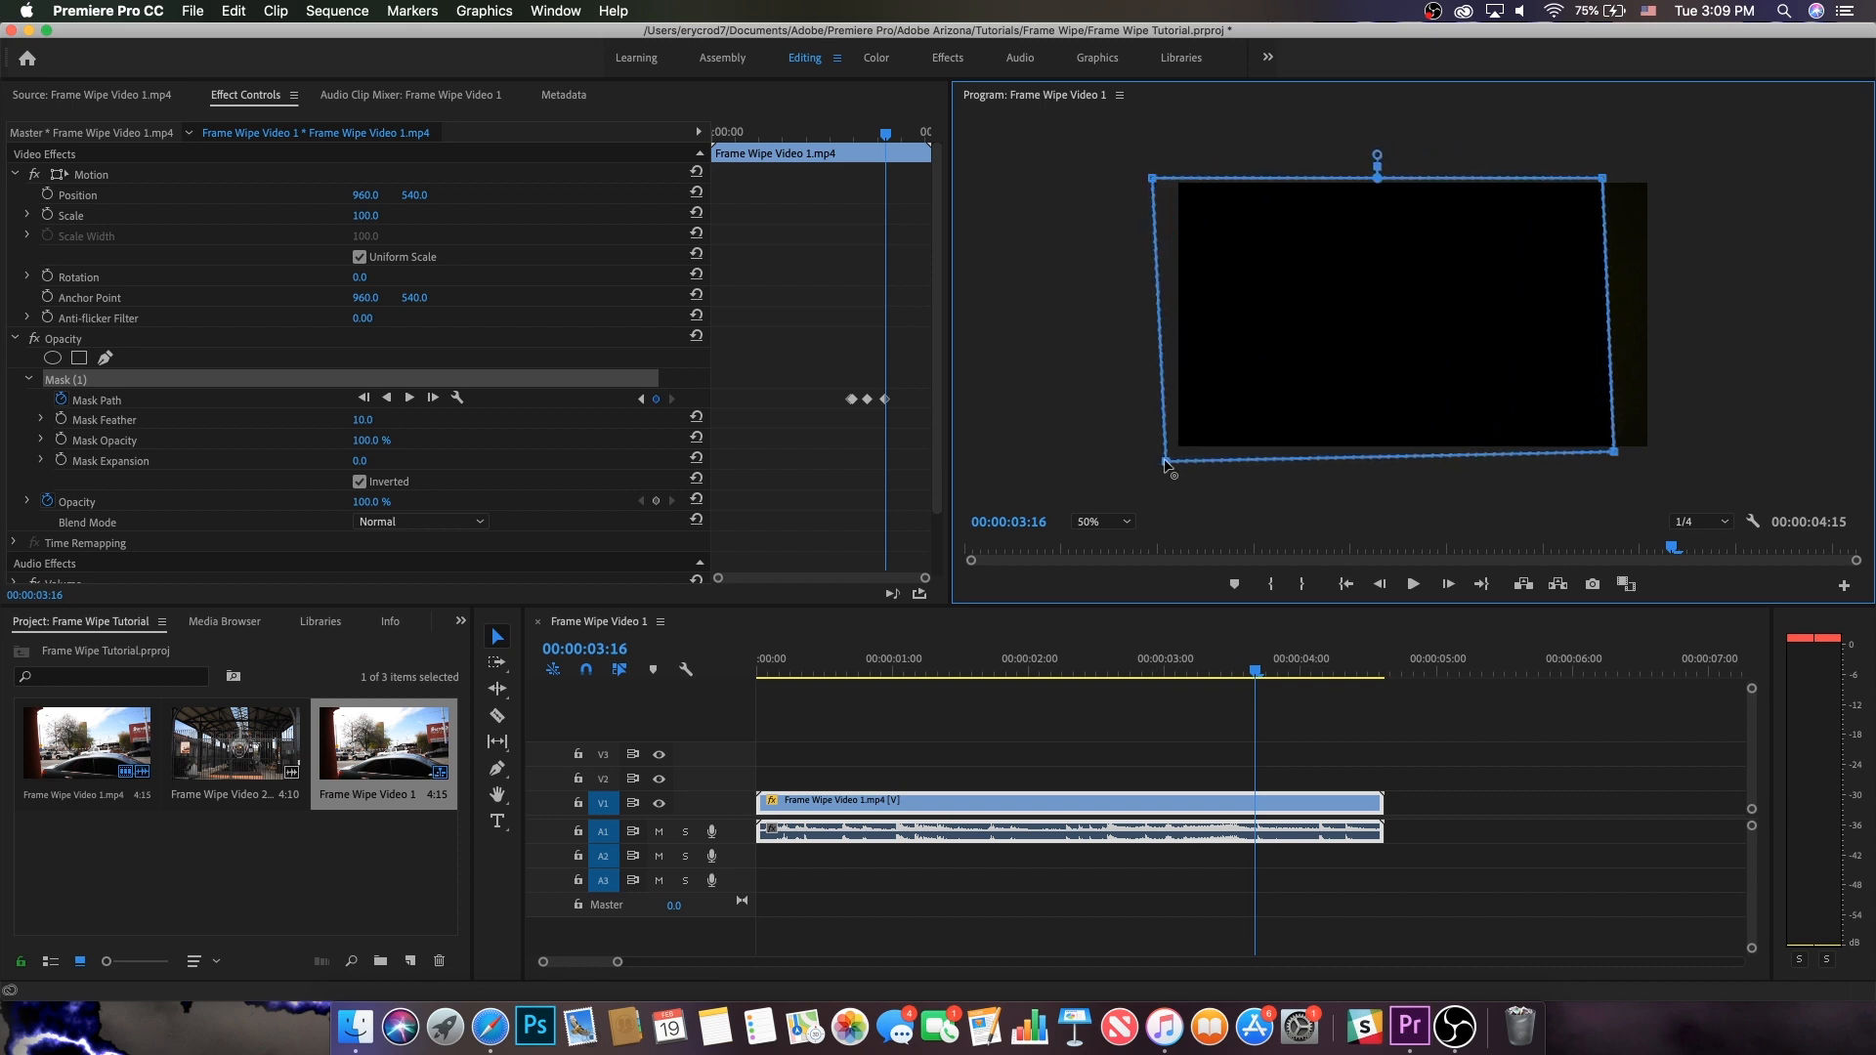
# At 00:00:03:18, shift the mask beyond the frame's right edge and pull its two left corners back outside the left edge.
pyautogui.click(1221, 649)
pyautogui.press('Right')
pyautogui.press('Right')
pyautogui.press('Right')
pyautogui.press('Right')
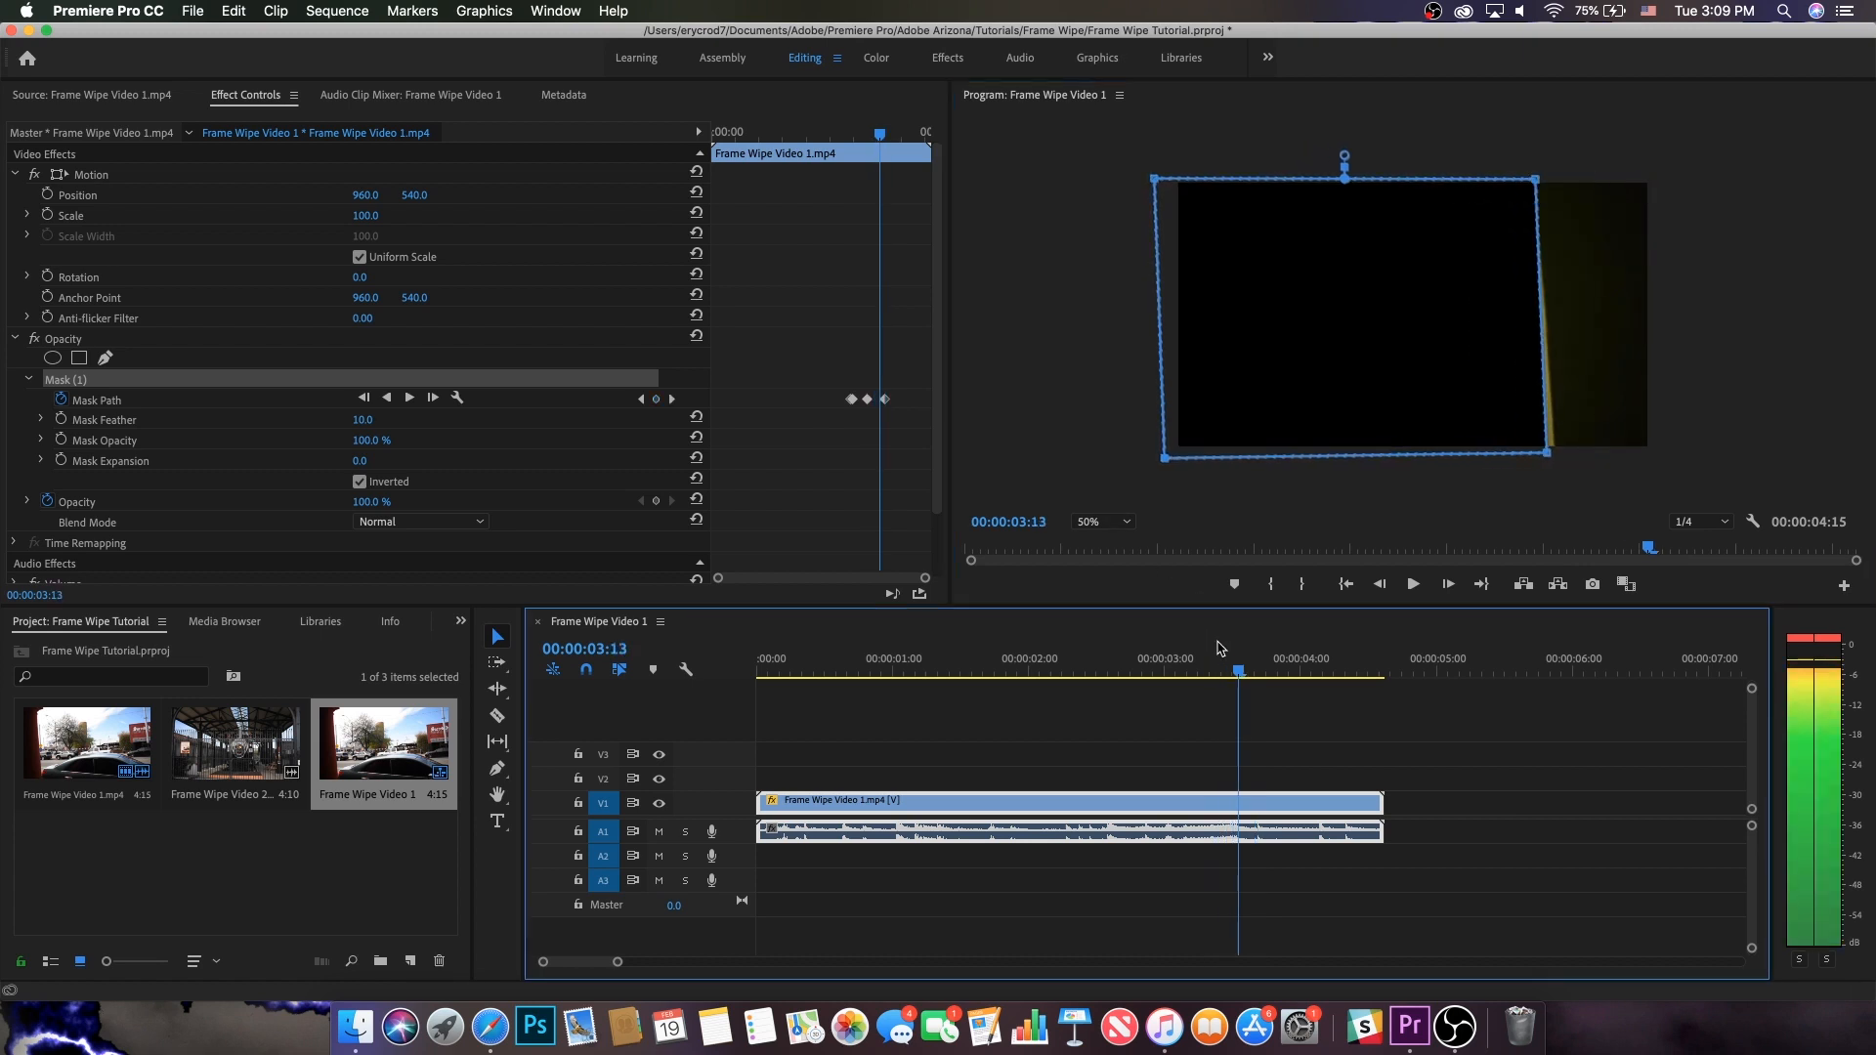
pyautogui.press('Right')
pyautogui.press('Right')
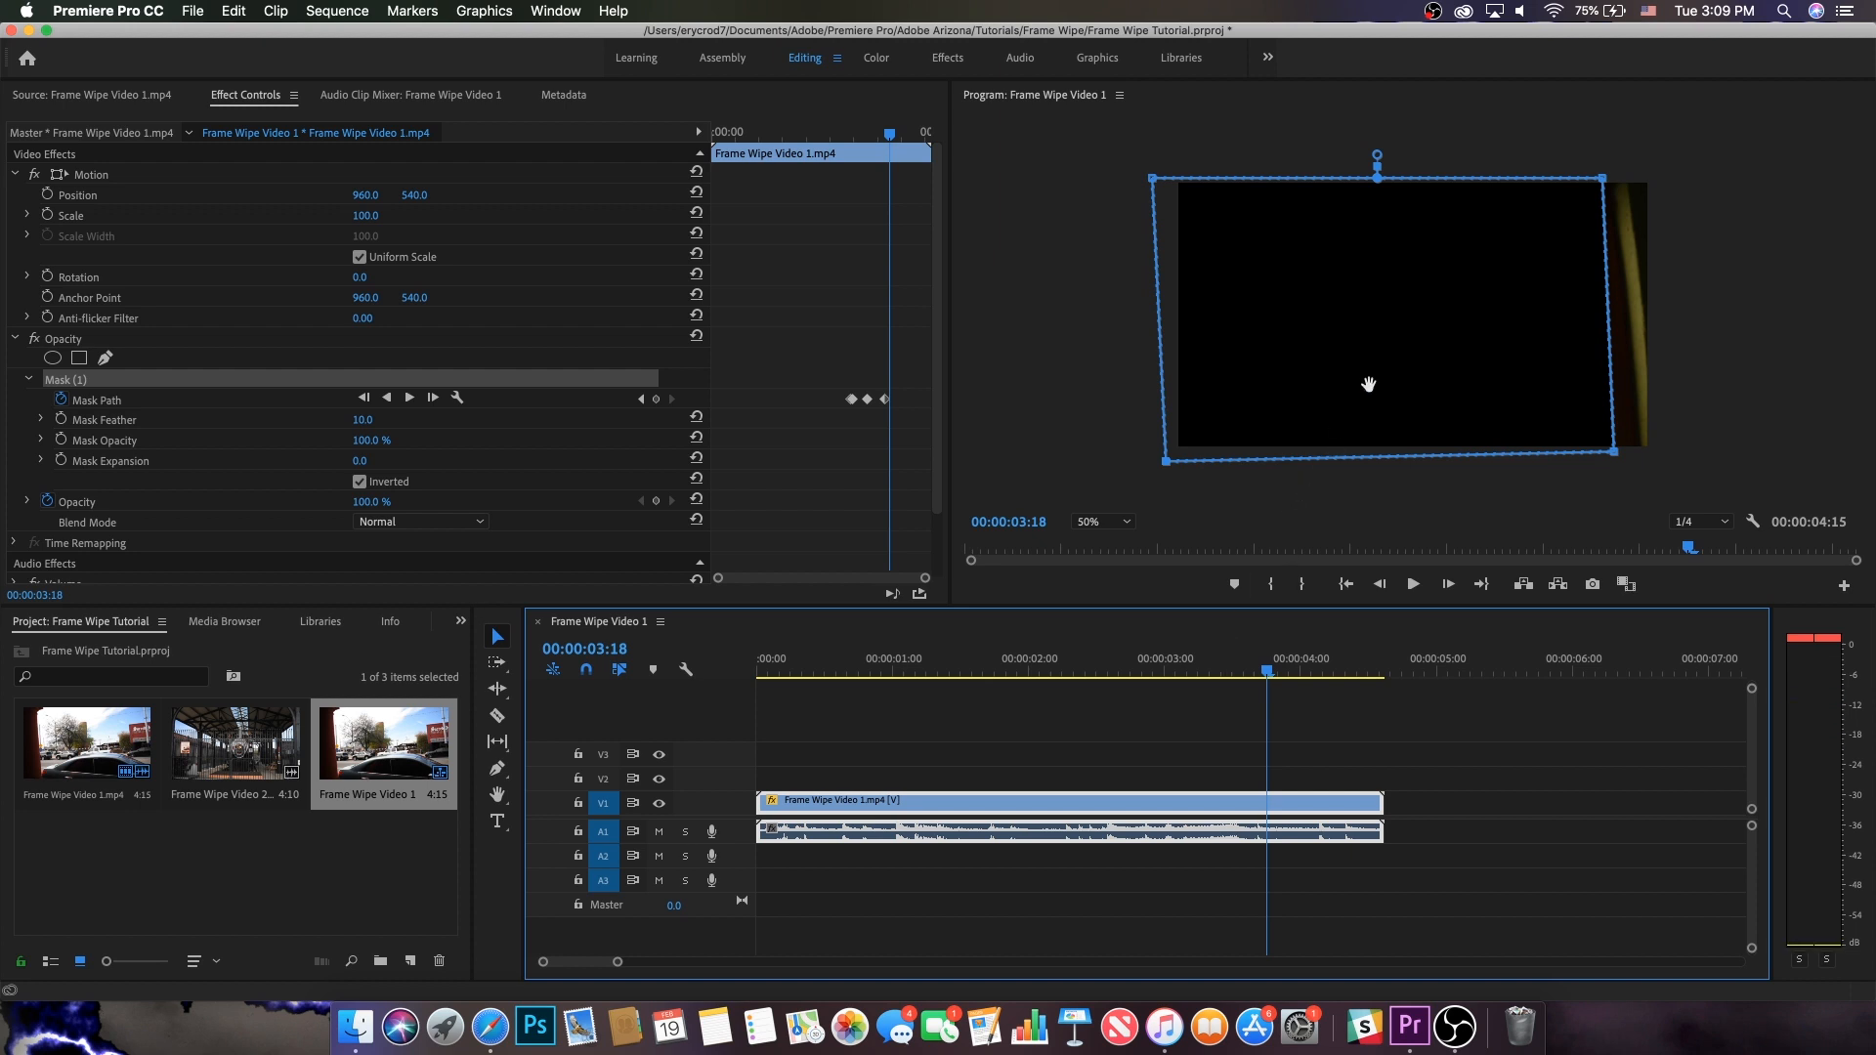
pyautogui.moveTo(1368, 384); pyautogui.dragTo(1411, 386)
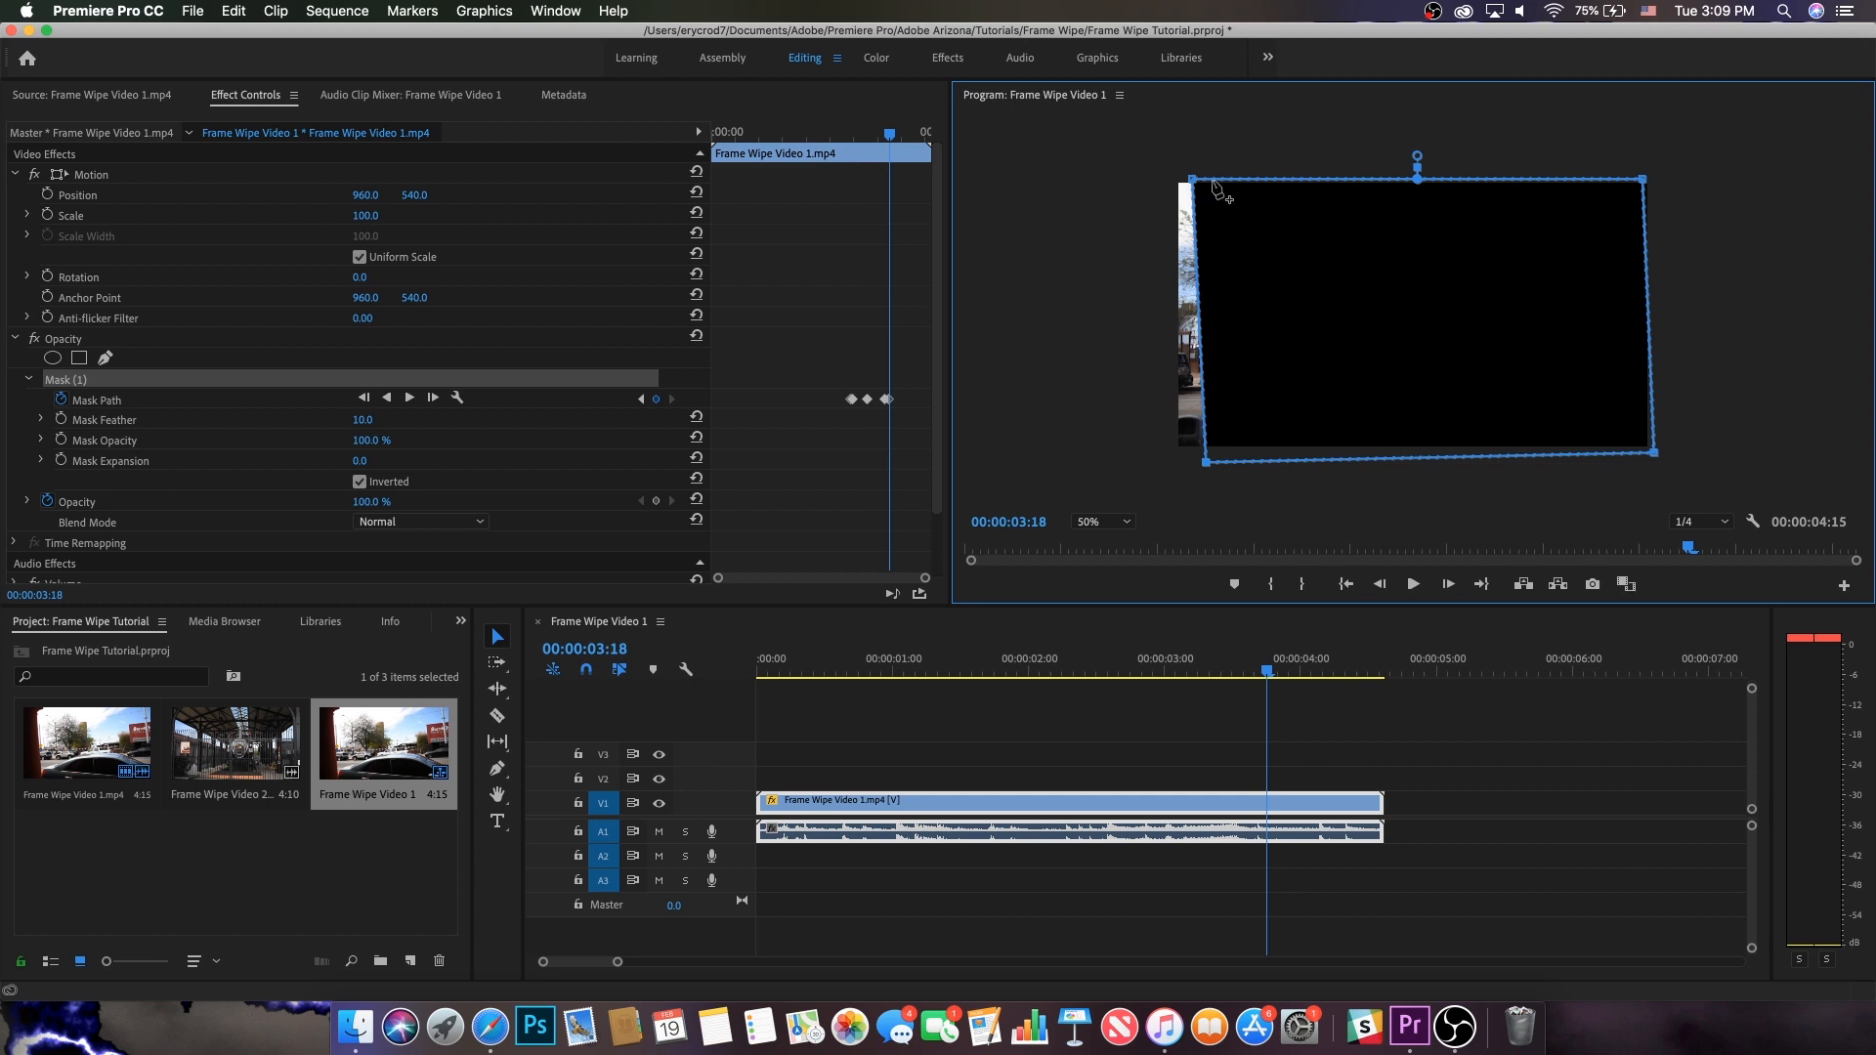
pyautogui.moveTo(1196, 180); pyautogui.dragTo(1165, 177)
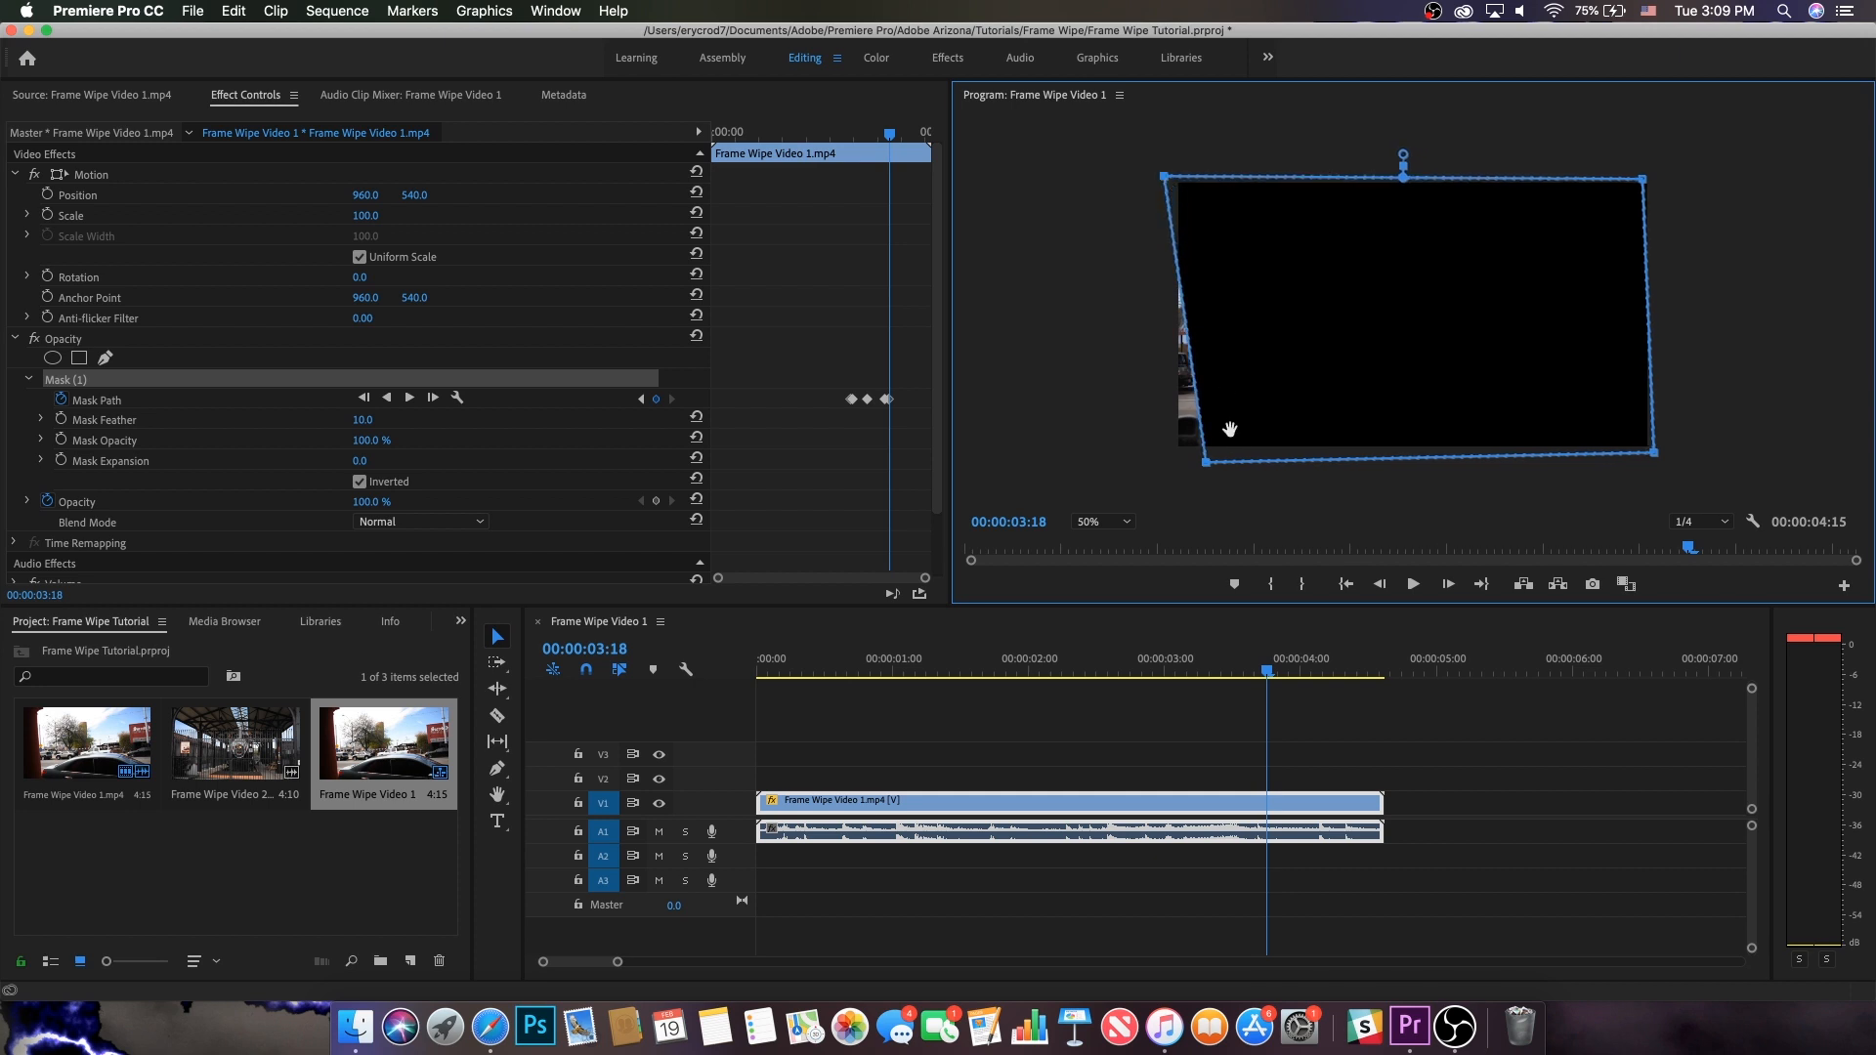
pyautogui.moveTo(1205, 463); pyautogui.dragTo(1165, 456)
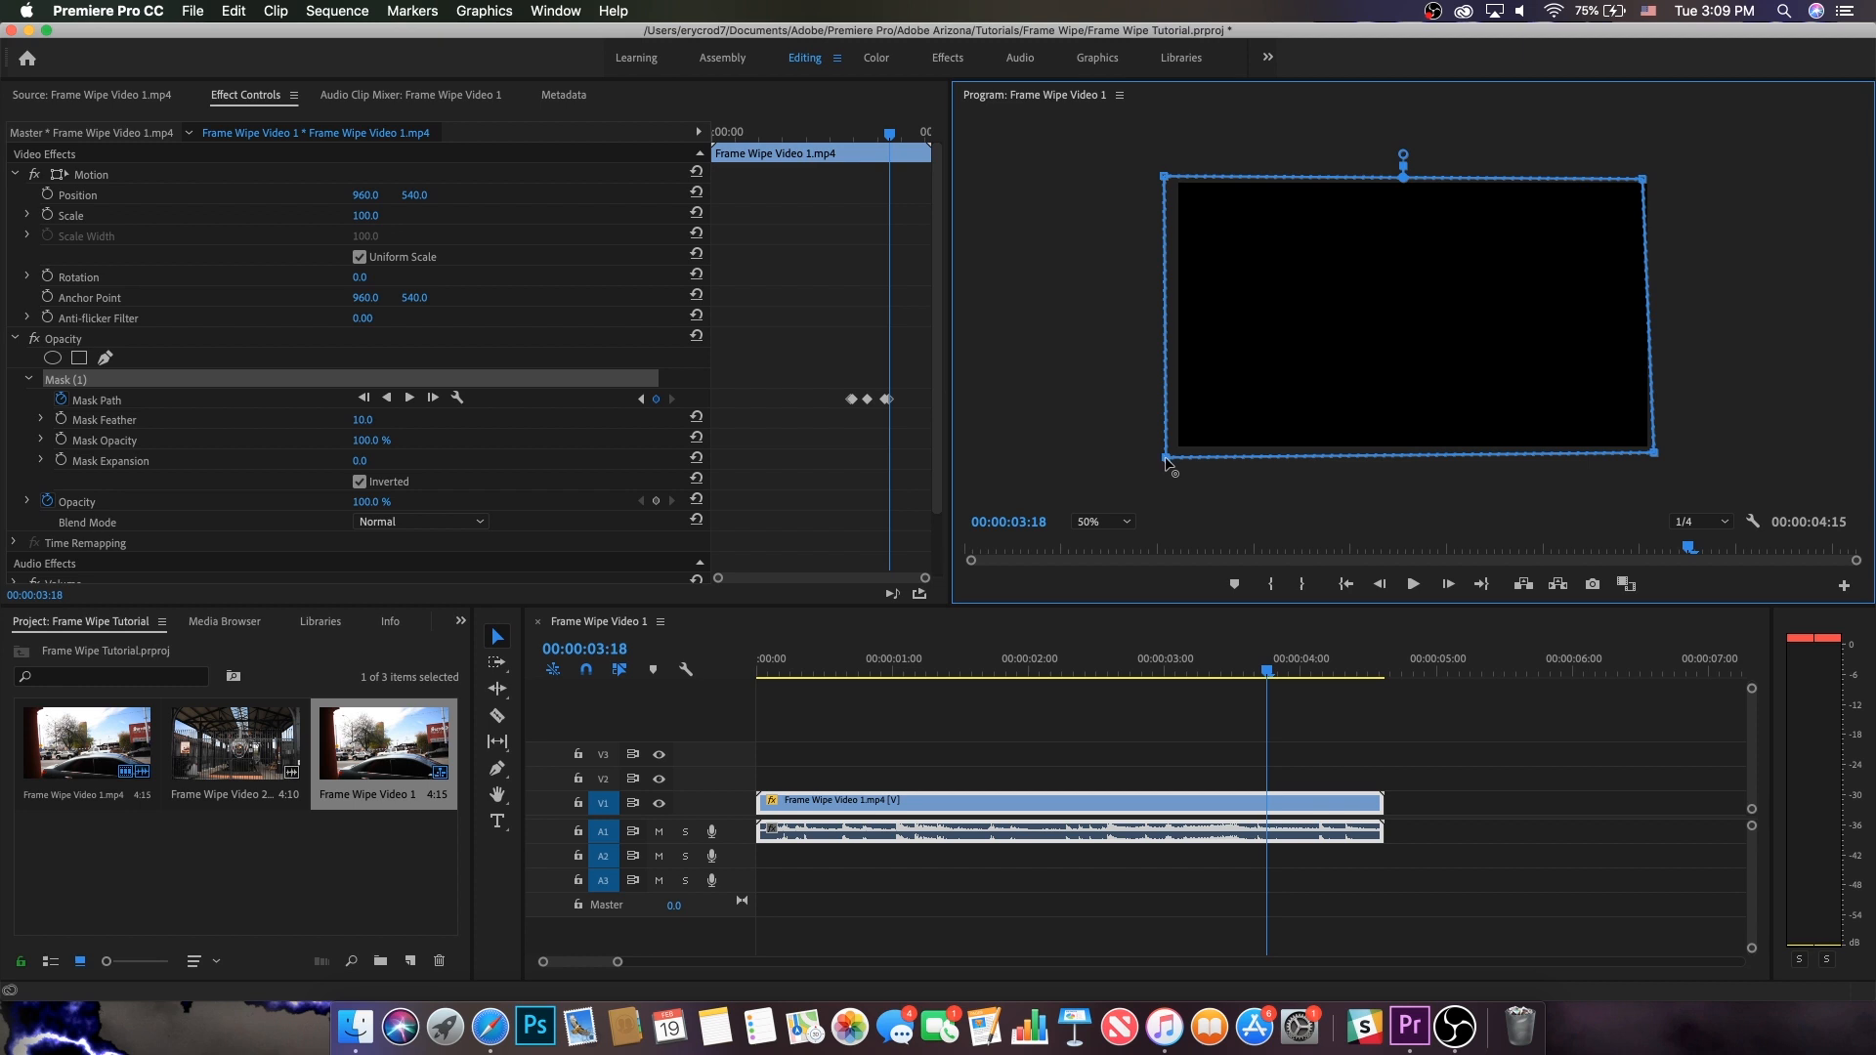
# At 00:00:03:19, nudge the whole mask slightly to the right while keeping the entire frame covered.
pyautogui.click(1263, 653)
pyautogui.press('Right')
pyautogui.press('Right')
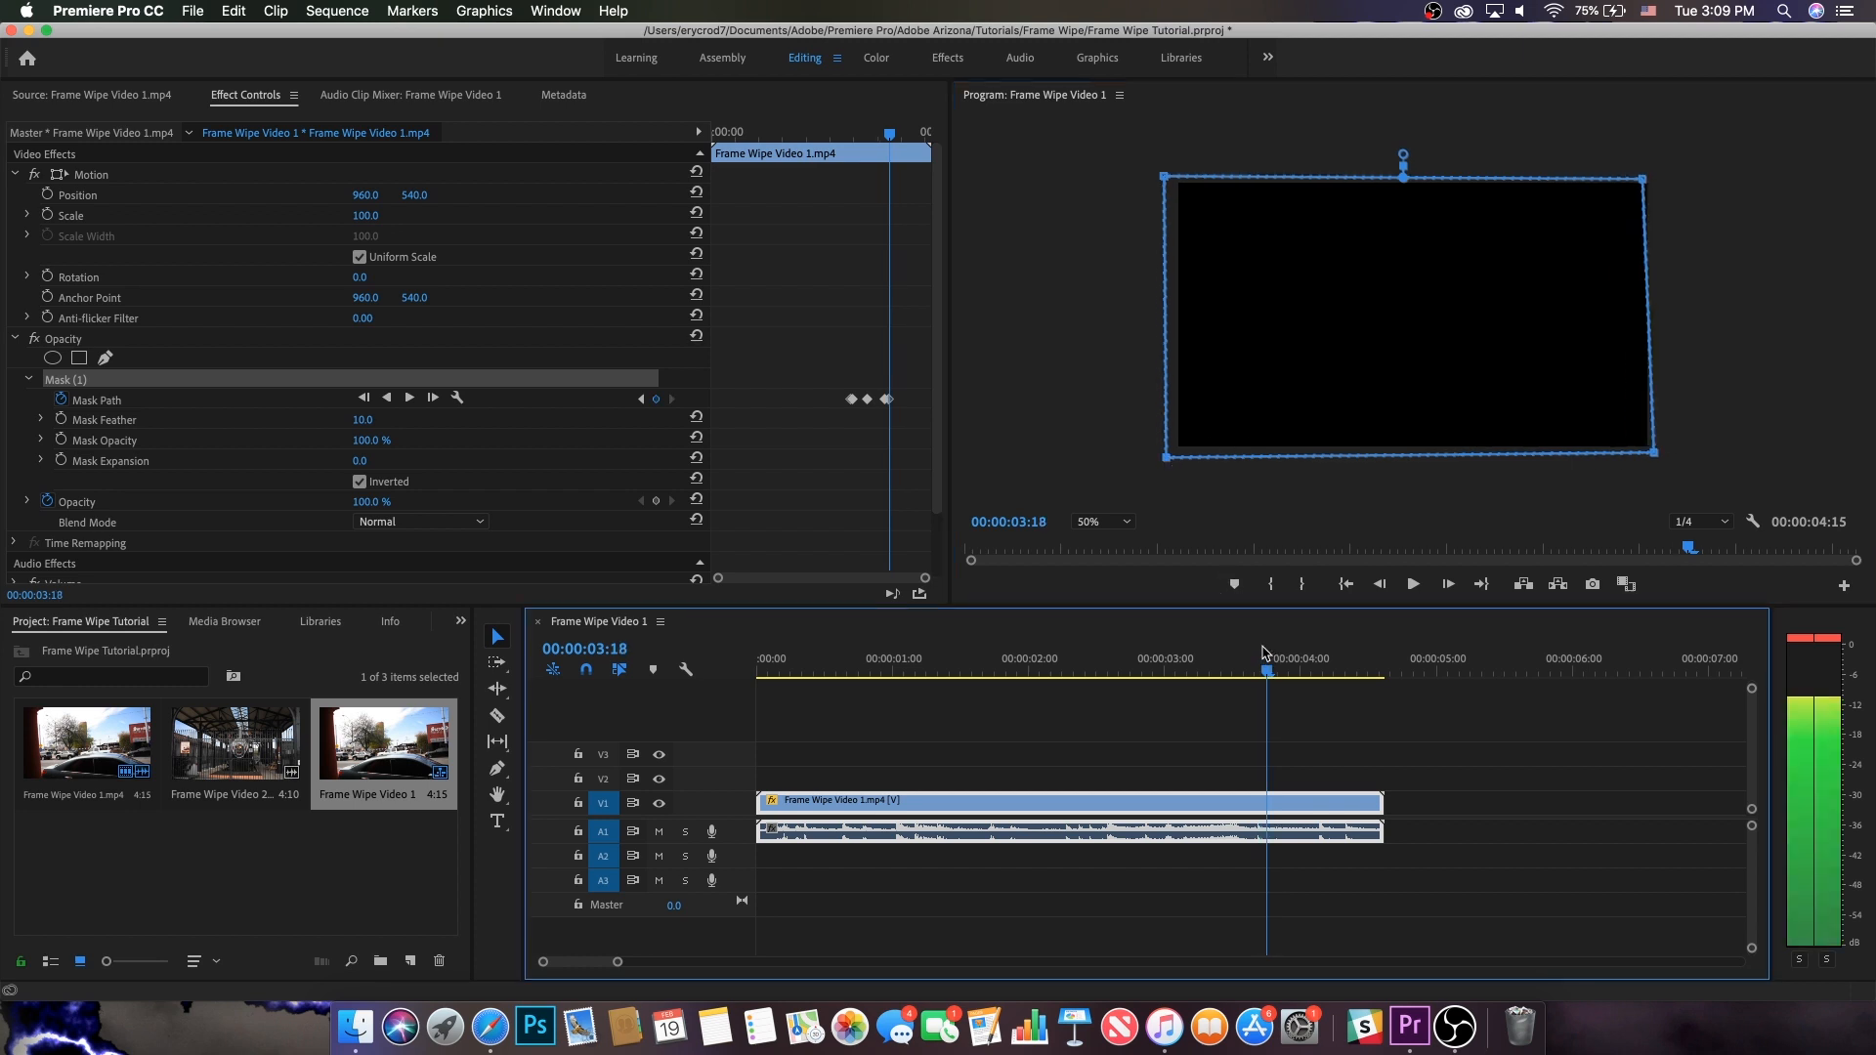
pyautogui.moveTo(1395, 327); pyautogui.dragTo(1399, 323)
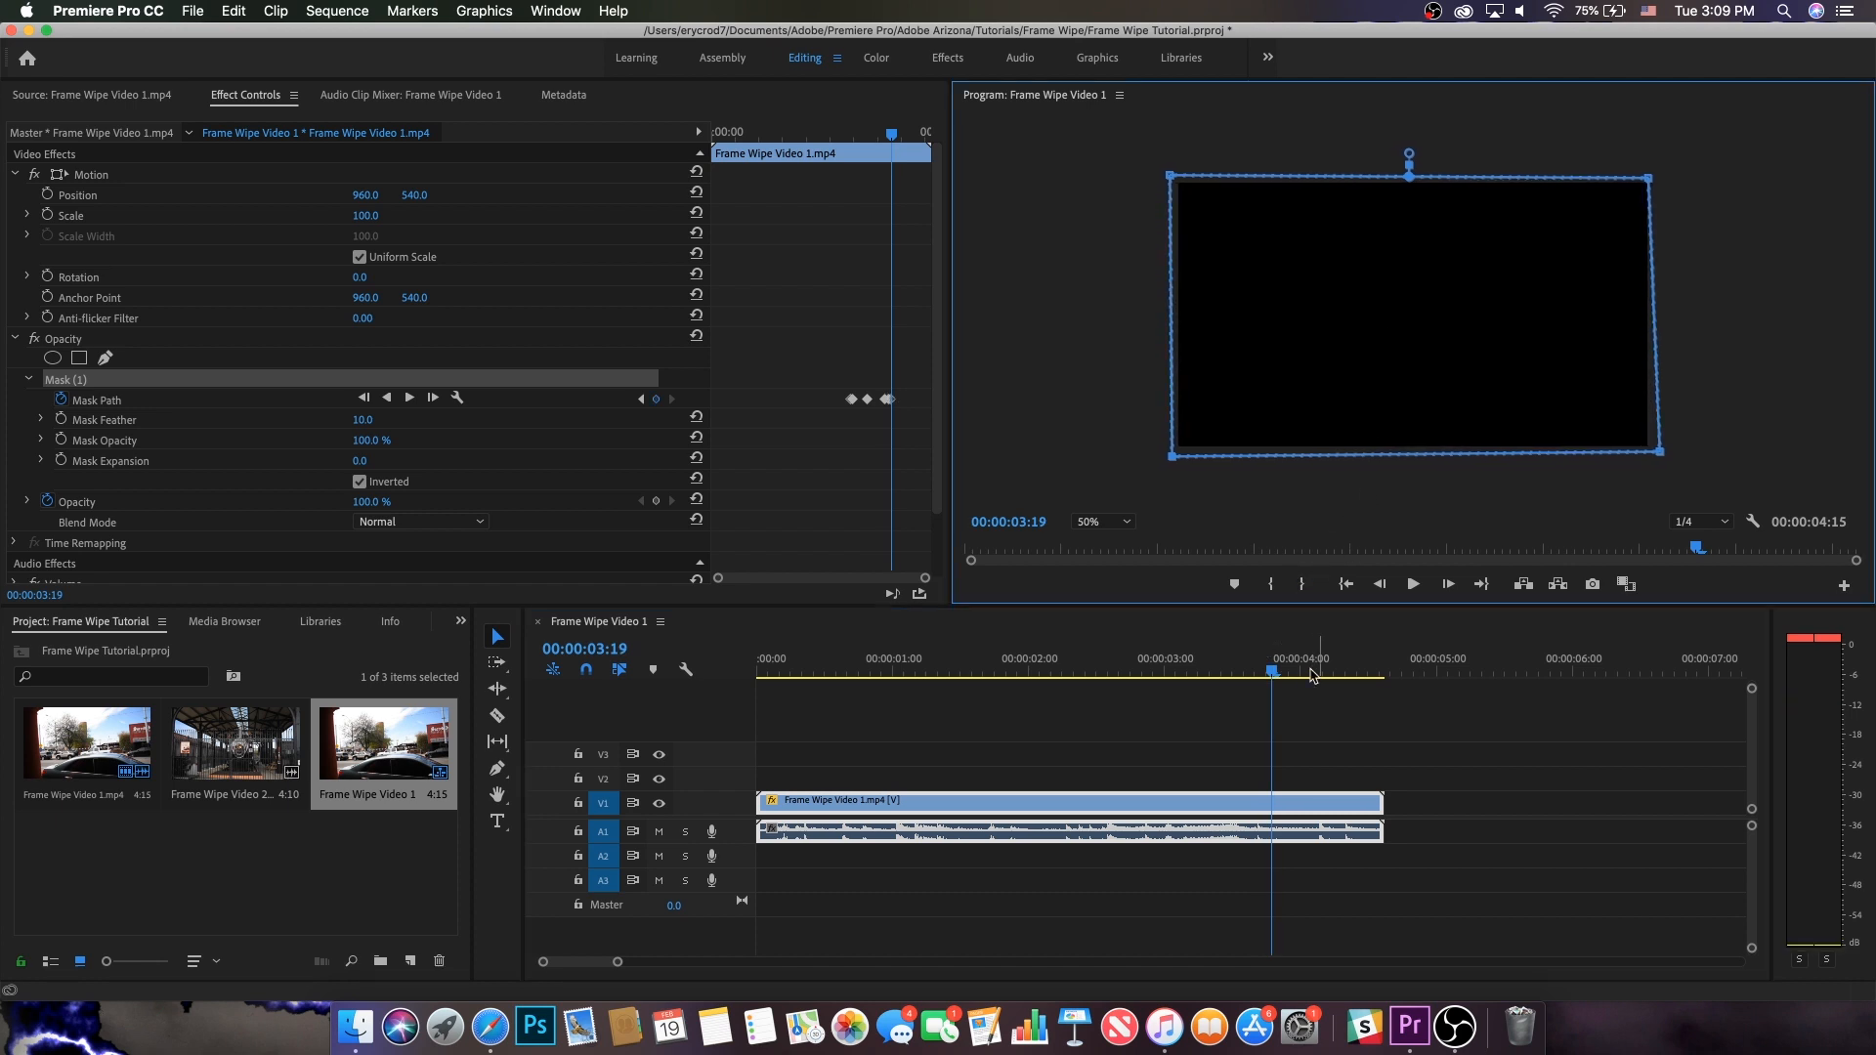
# At 00:00:03:15, move the mask's lower-right corner slightly outward to cover the sliver along the pillar's edge.
pyautogui.click(1274, 657)
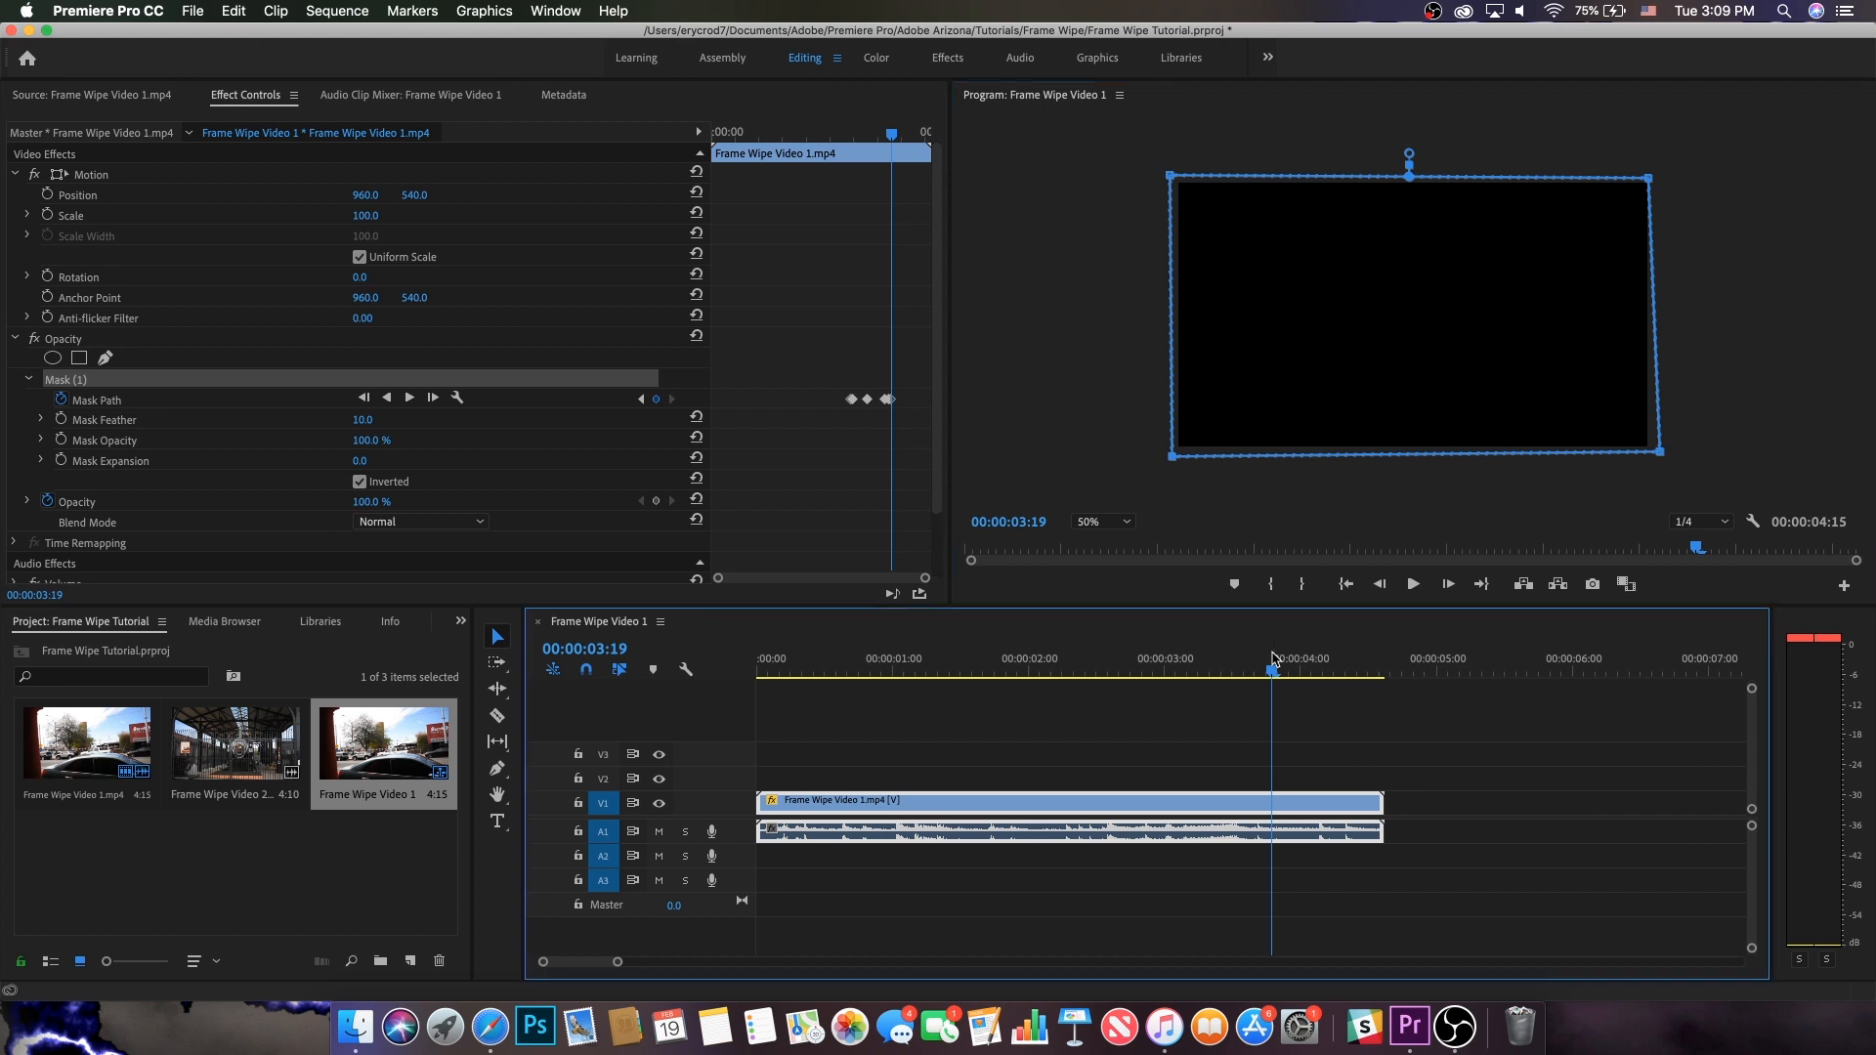
pyautogui.press('Left')
pyautogui.press('Left')
pyautogui.press('Left')
pyautogui.press('Left')
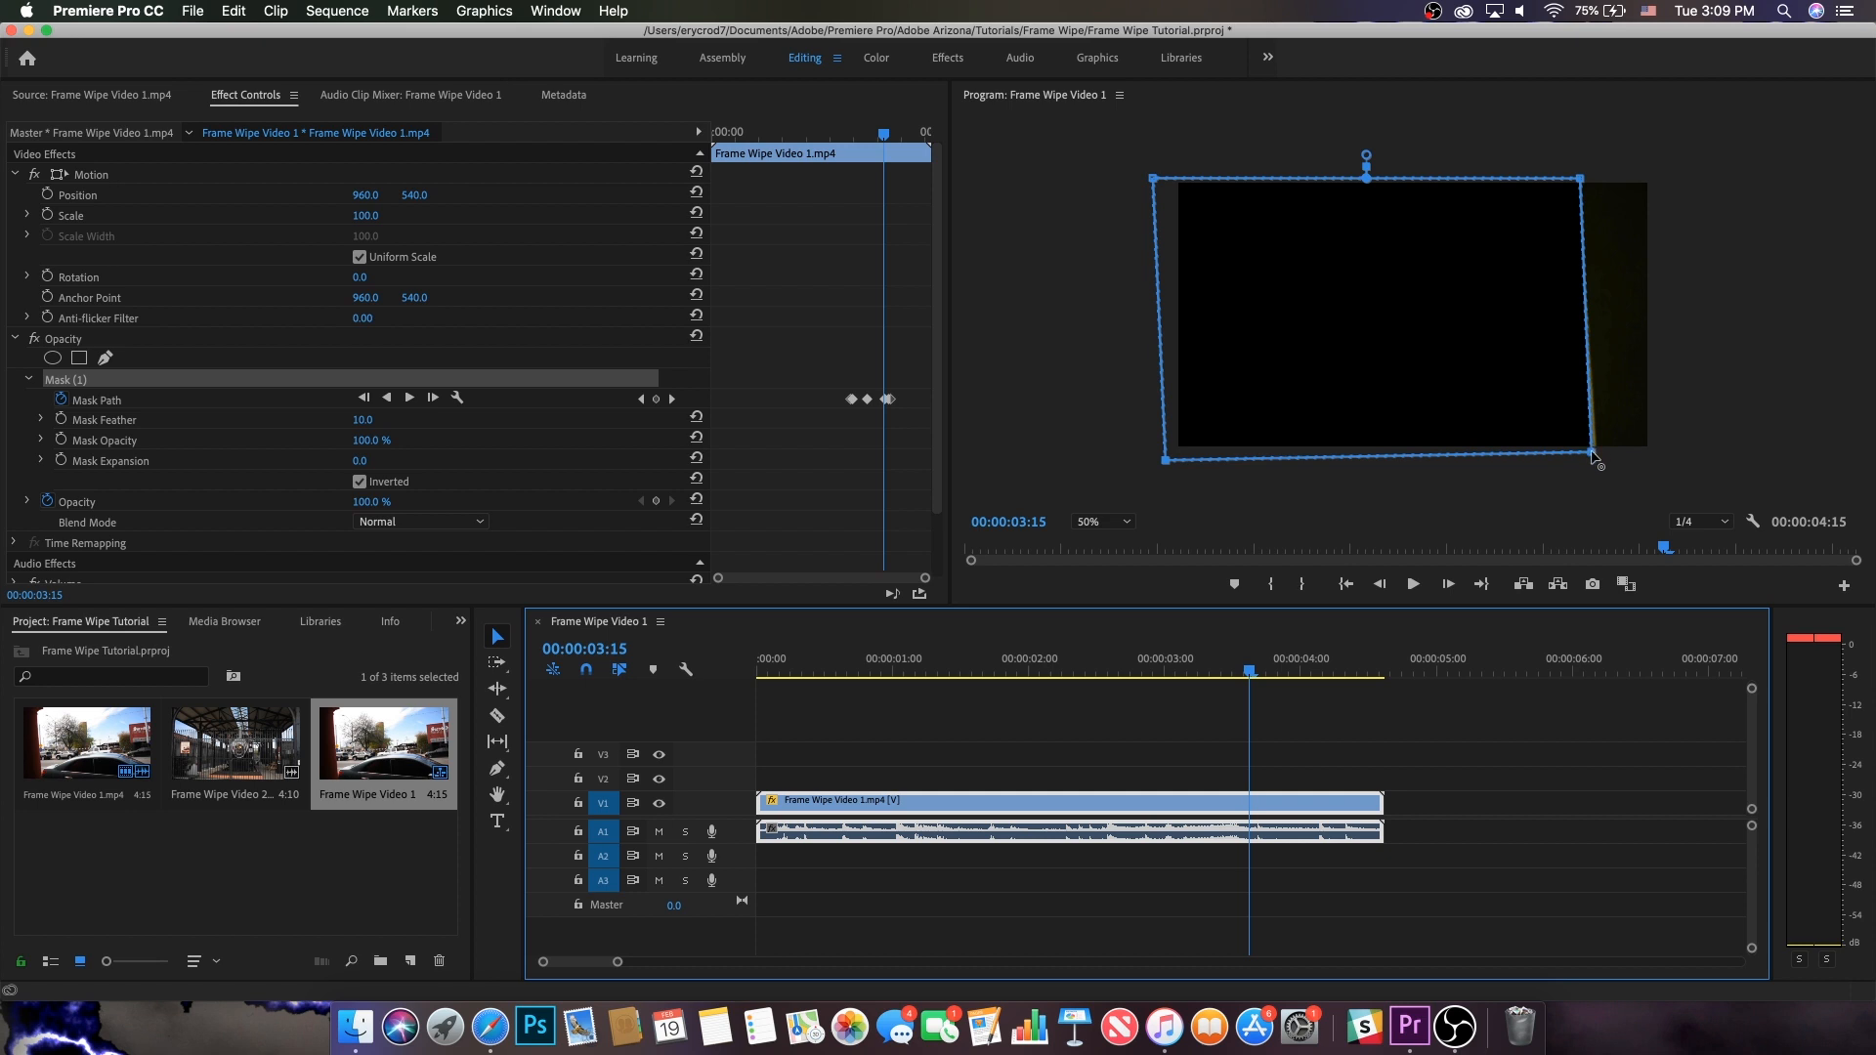
pyautogui.moveTo(1591, 454); pyautogui.dragTo(1603, 456)
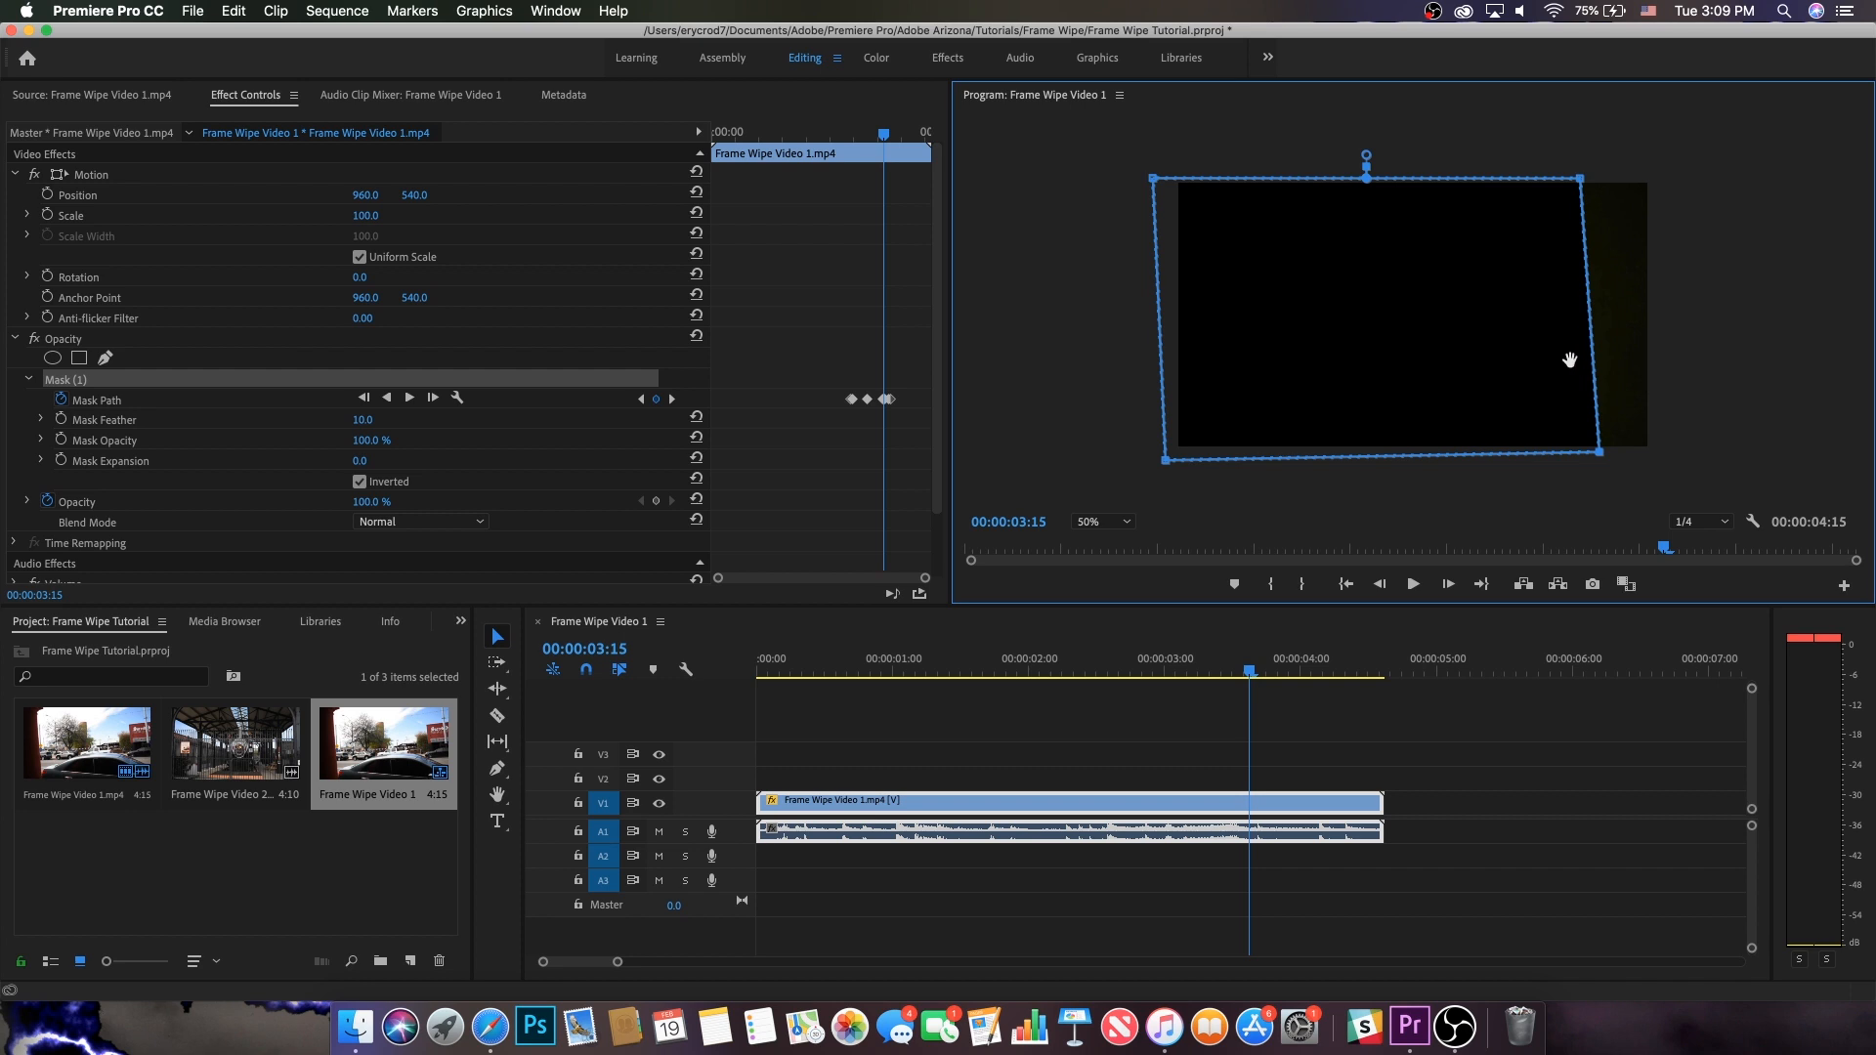
# At 00:00:03:12, extend the mask's lower-right corner slightly to the right over the pillar's trailing edge.
pyautogui.click(1245, 647)
pyautogui.press('Left')
pyautogui.press('Left')
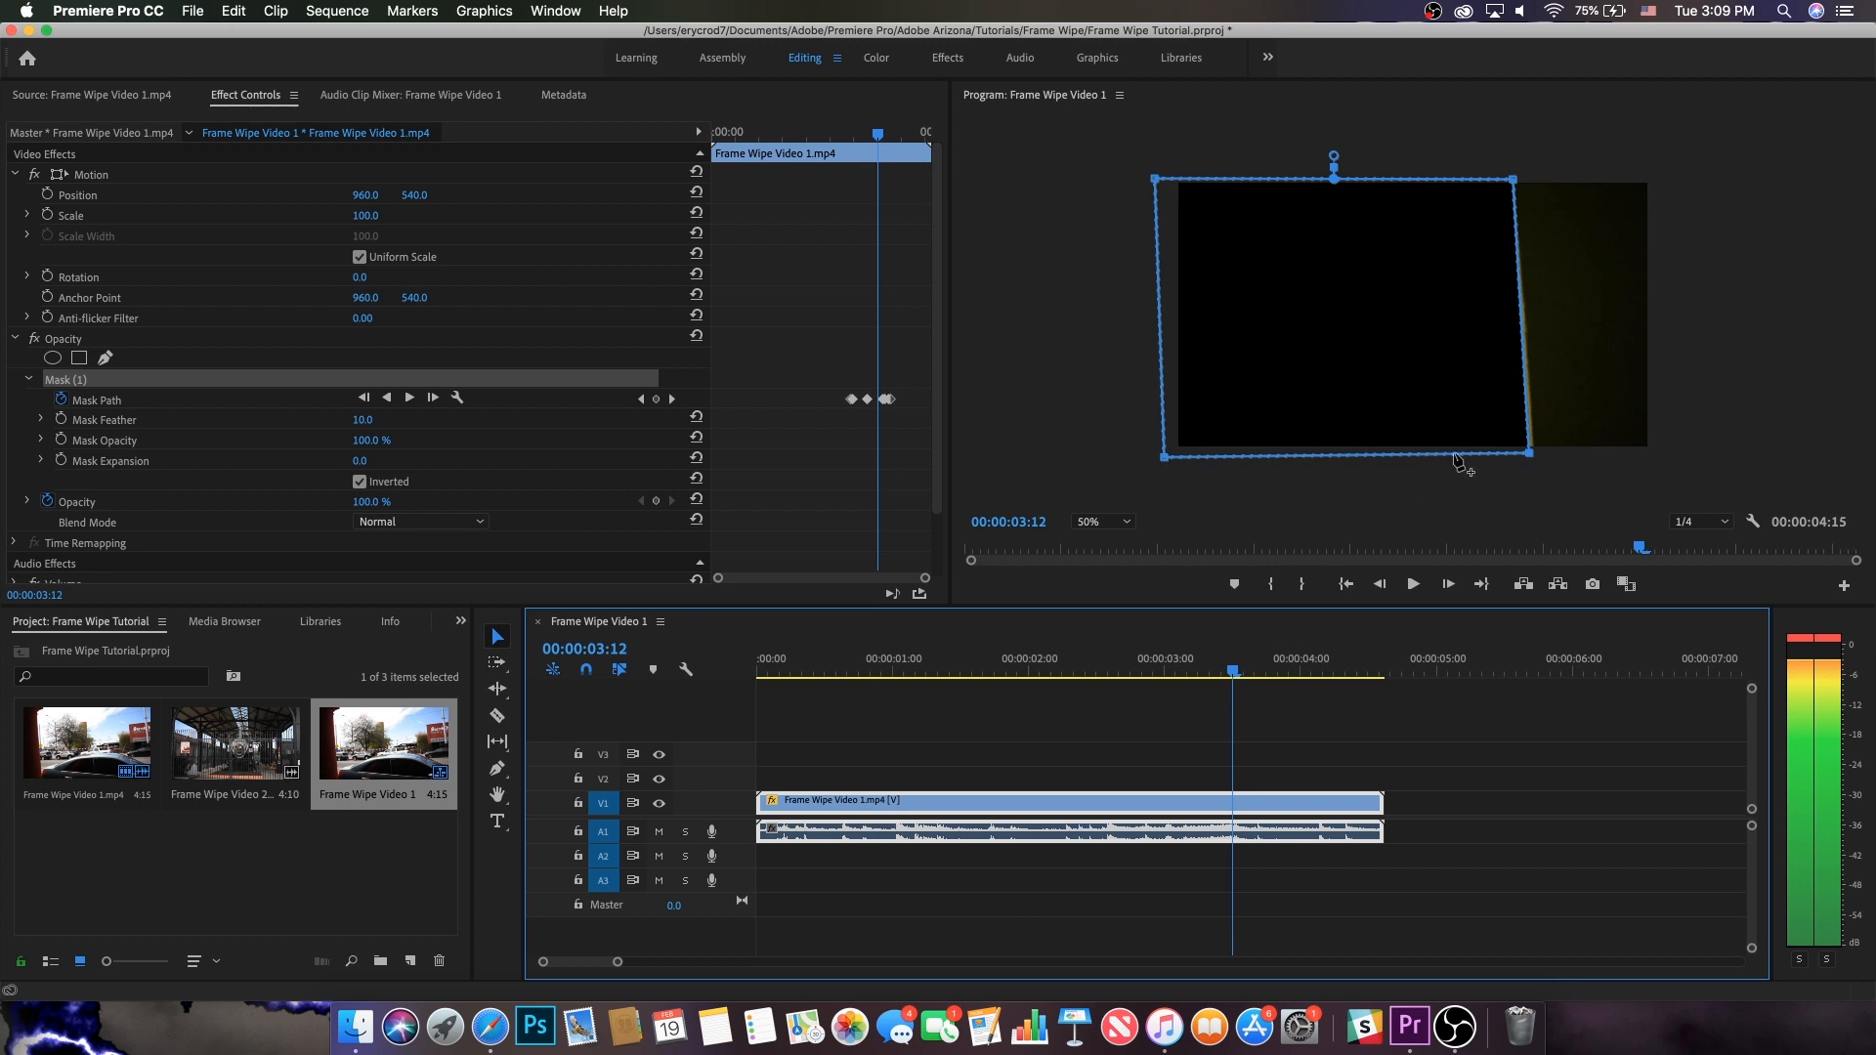
pyautogui.moveTo(1531, 455); pyautogui.dragTo(1542, 453)
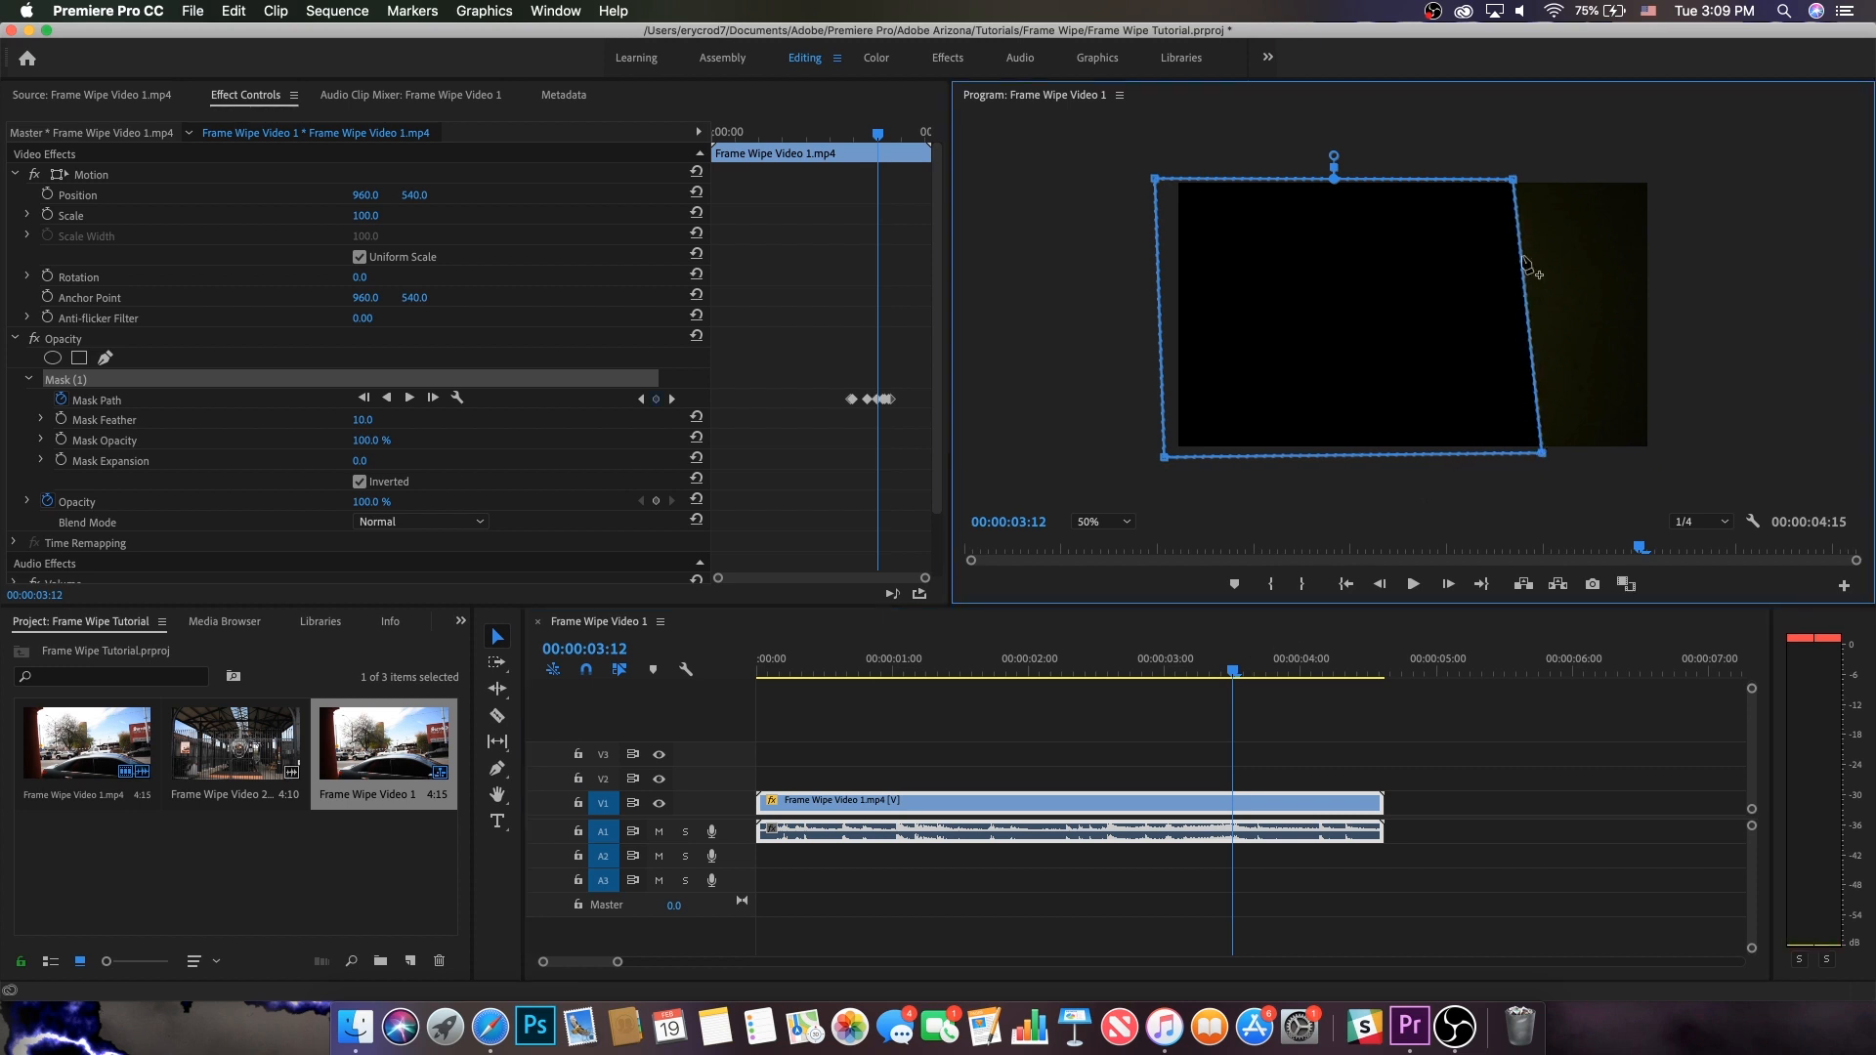
# Check the mask against the pillar's edge frame by frame back to 00:00:02:23, and scrub forward to 00:00:03:19.
pyautogui.click(1232, 654)
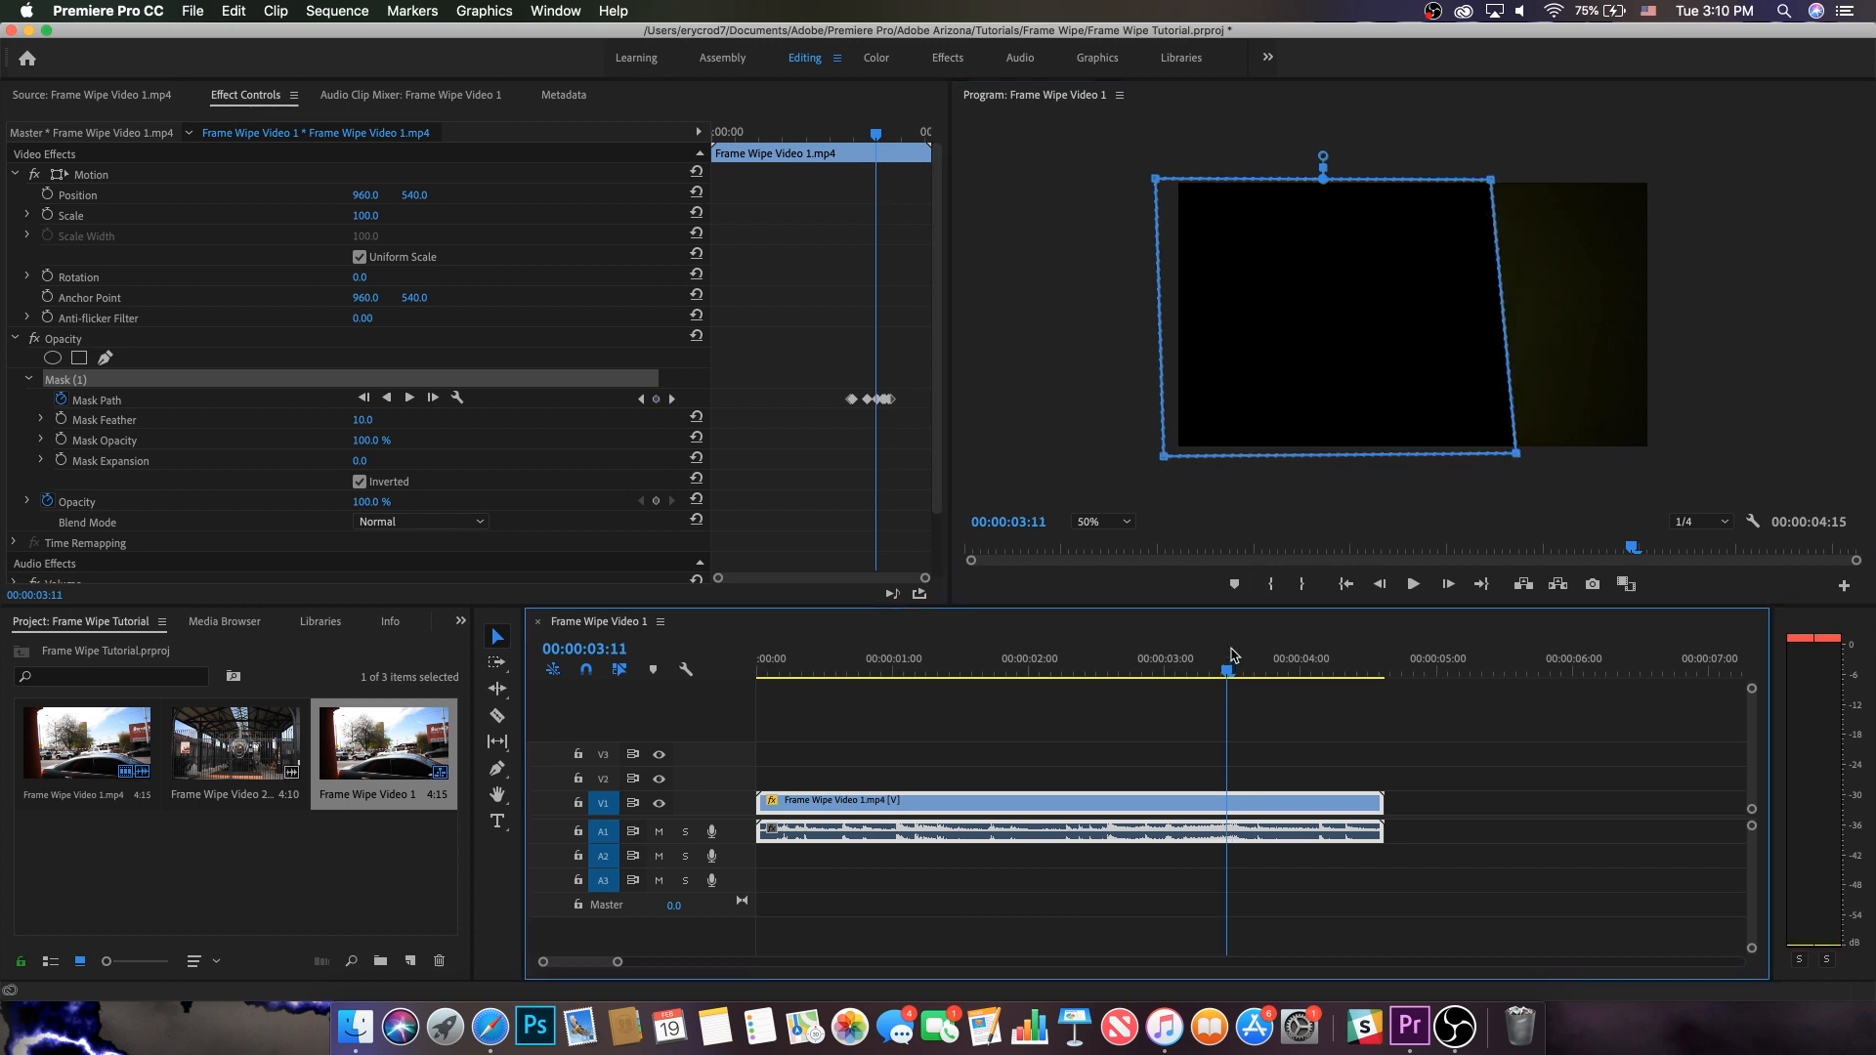
pyautogui.press('Left')
pyautogui.press('Left')
pyautogui.press('Left')
pyautogui.press('Left')
pyautogui.press('Left')
pyautogui.press('Left')
pyautogui.press('Left')
pyautogui.press('Left')
pyautogui.press('Left')
pyautogui.press('Left')
pyautogui.press('Left')
pyautogui.press('Left')
pyautogui.press('Left')
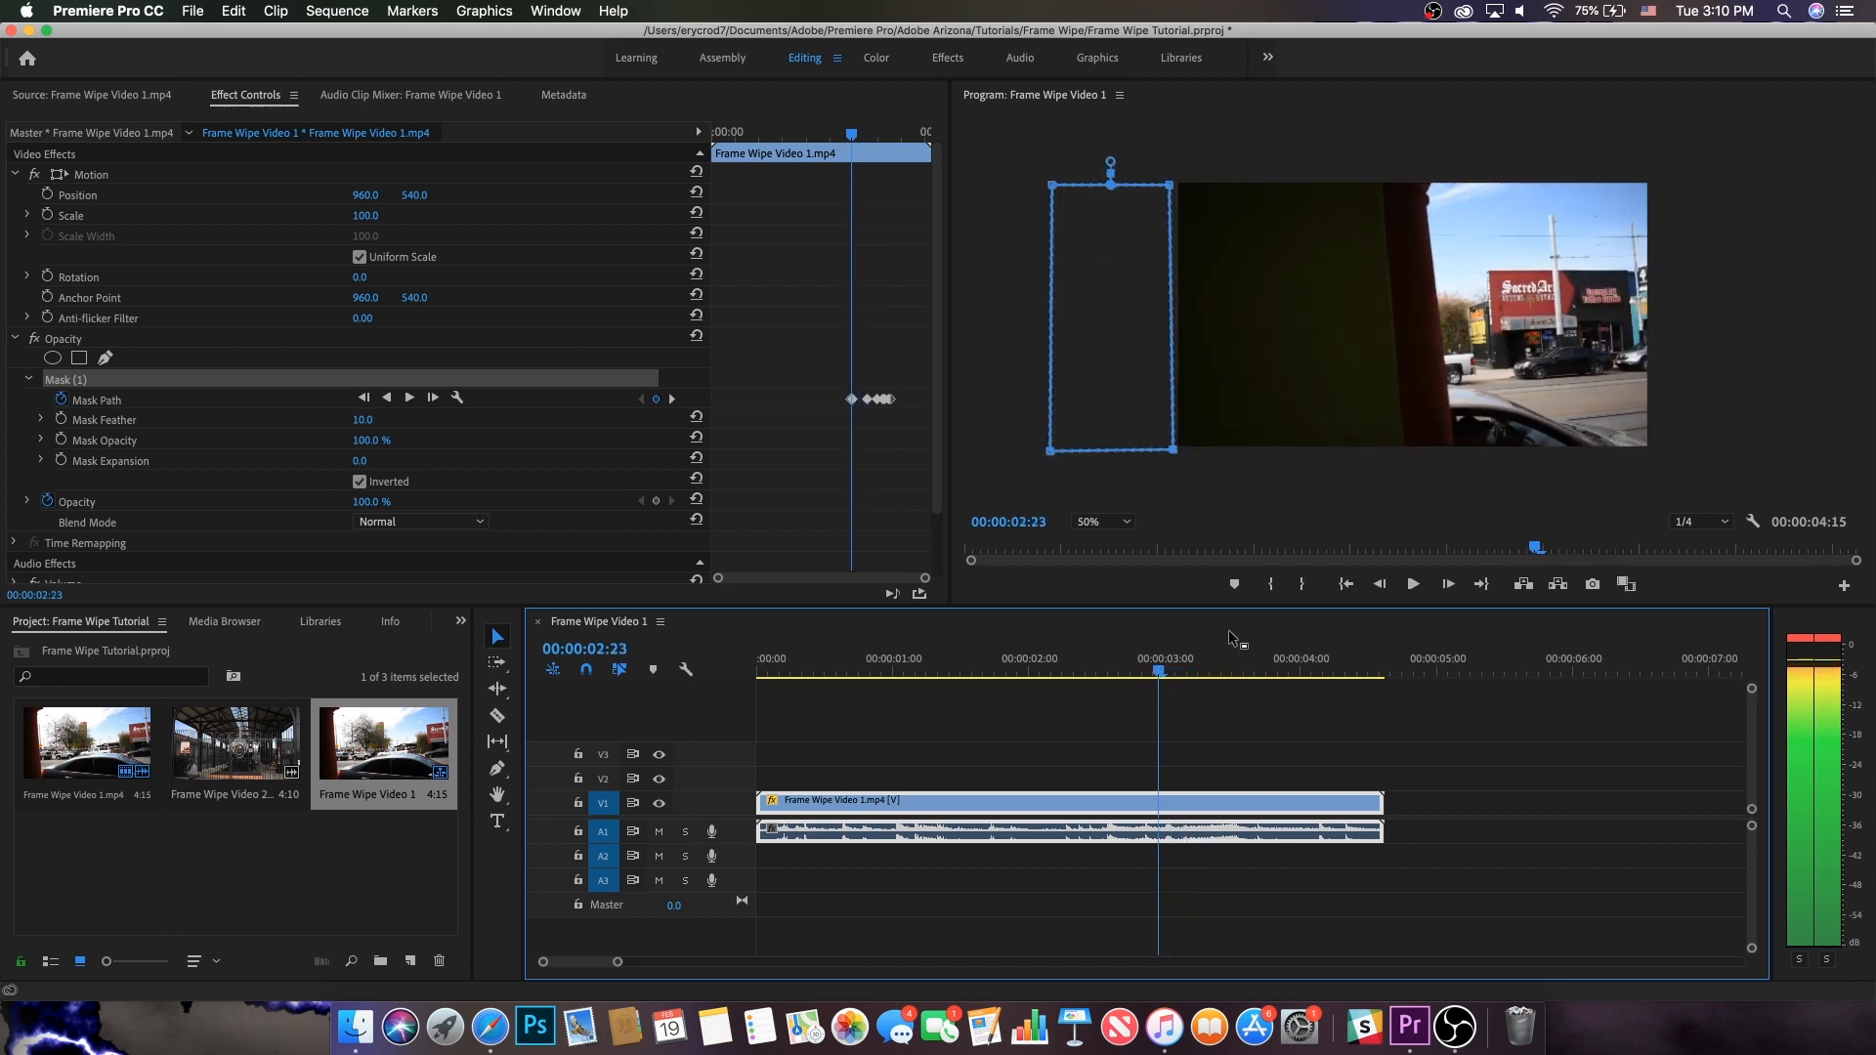
pyautogui.press('Right')
pyautogui.press('Left')
pyautogui.moveTo(1161, 677); pyautogui.dragTo(1274, 671)
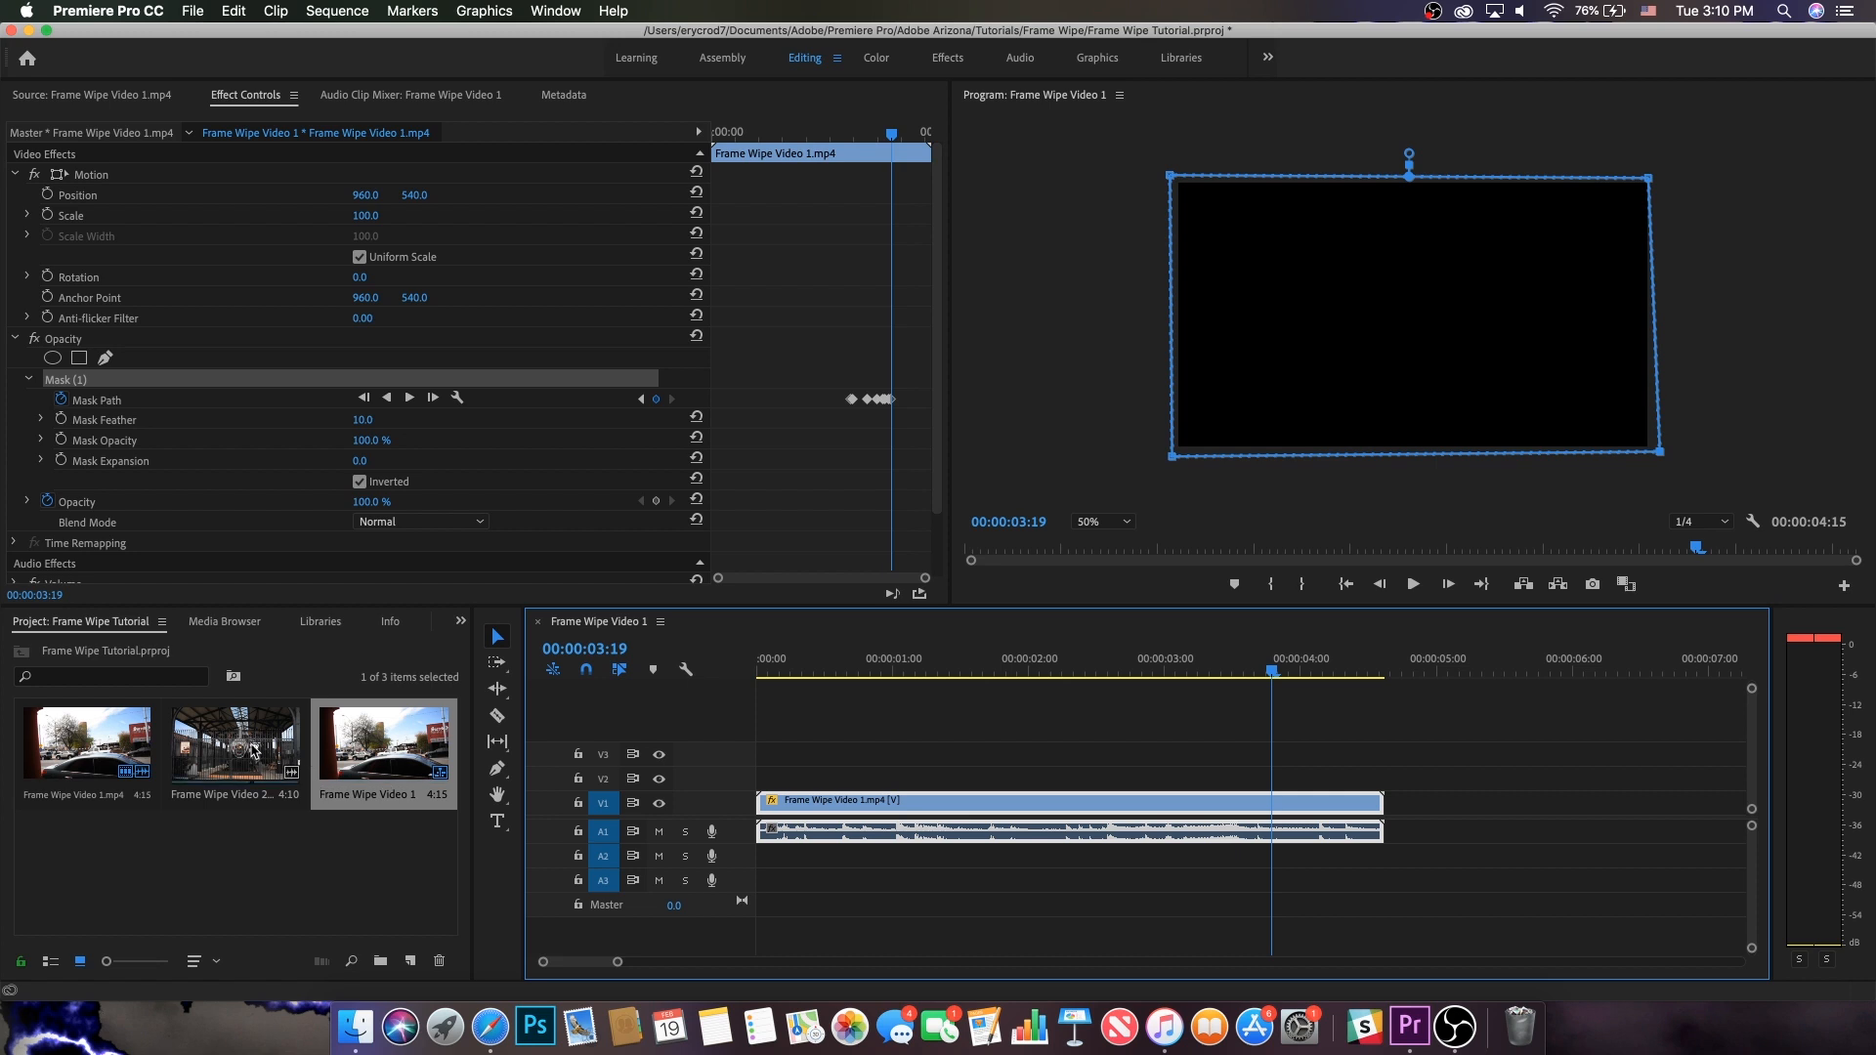
# Add Frame Wipe Video 2.mp4 to the timeline on V1, directly after Frame Wipe Video 1.mp4.
pyautogui.moveTo(259, 753); pyautogui.dragTo(1389, 803)
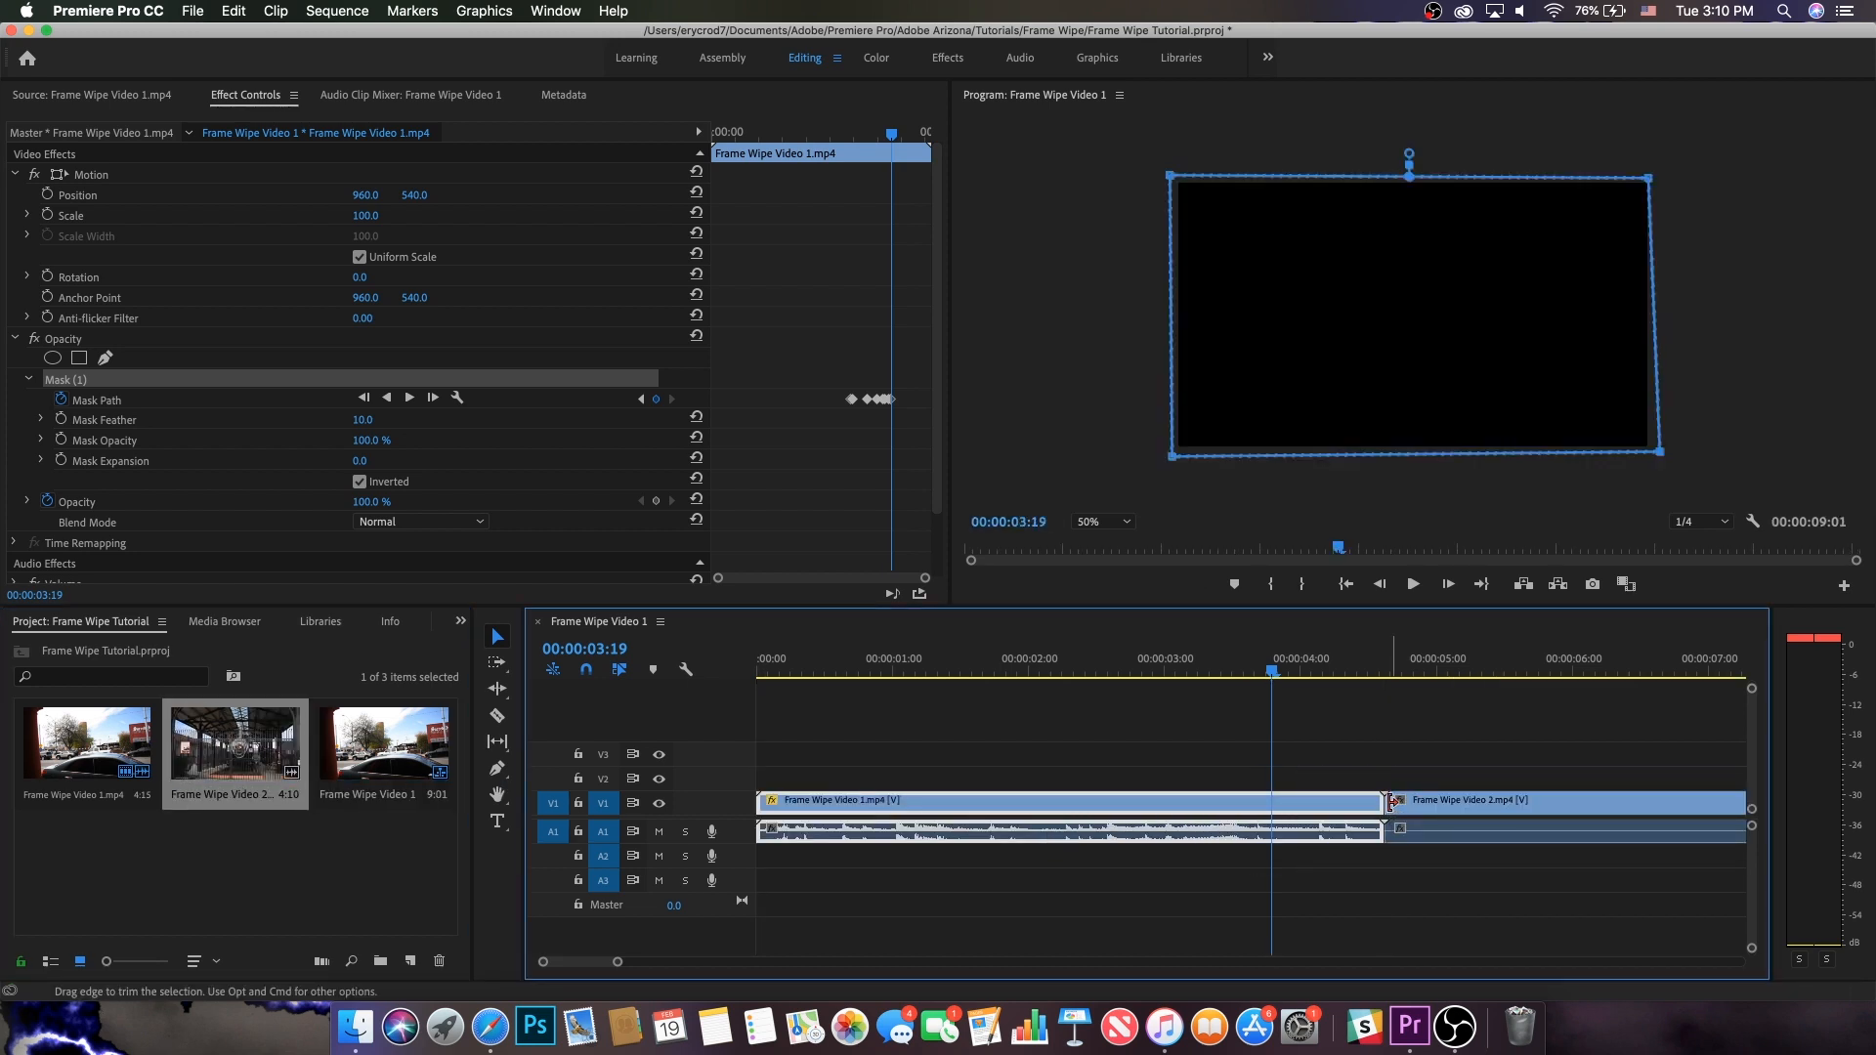
pyautogui.click(1313, 778)
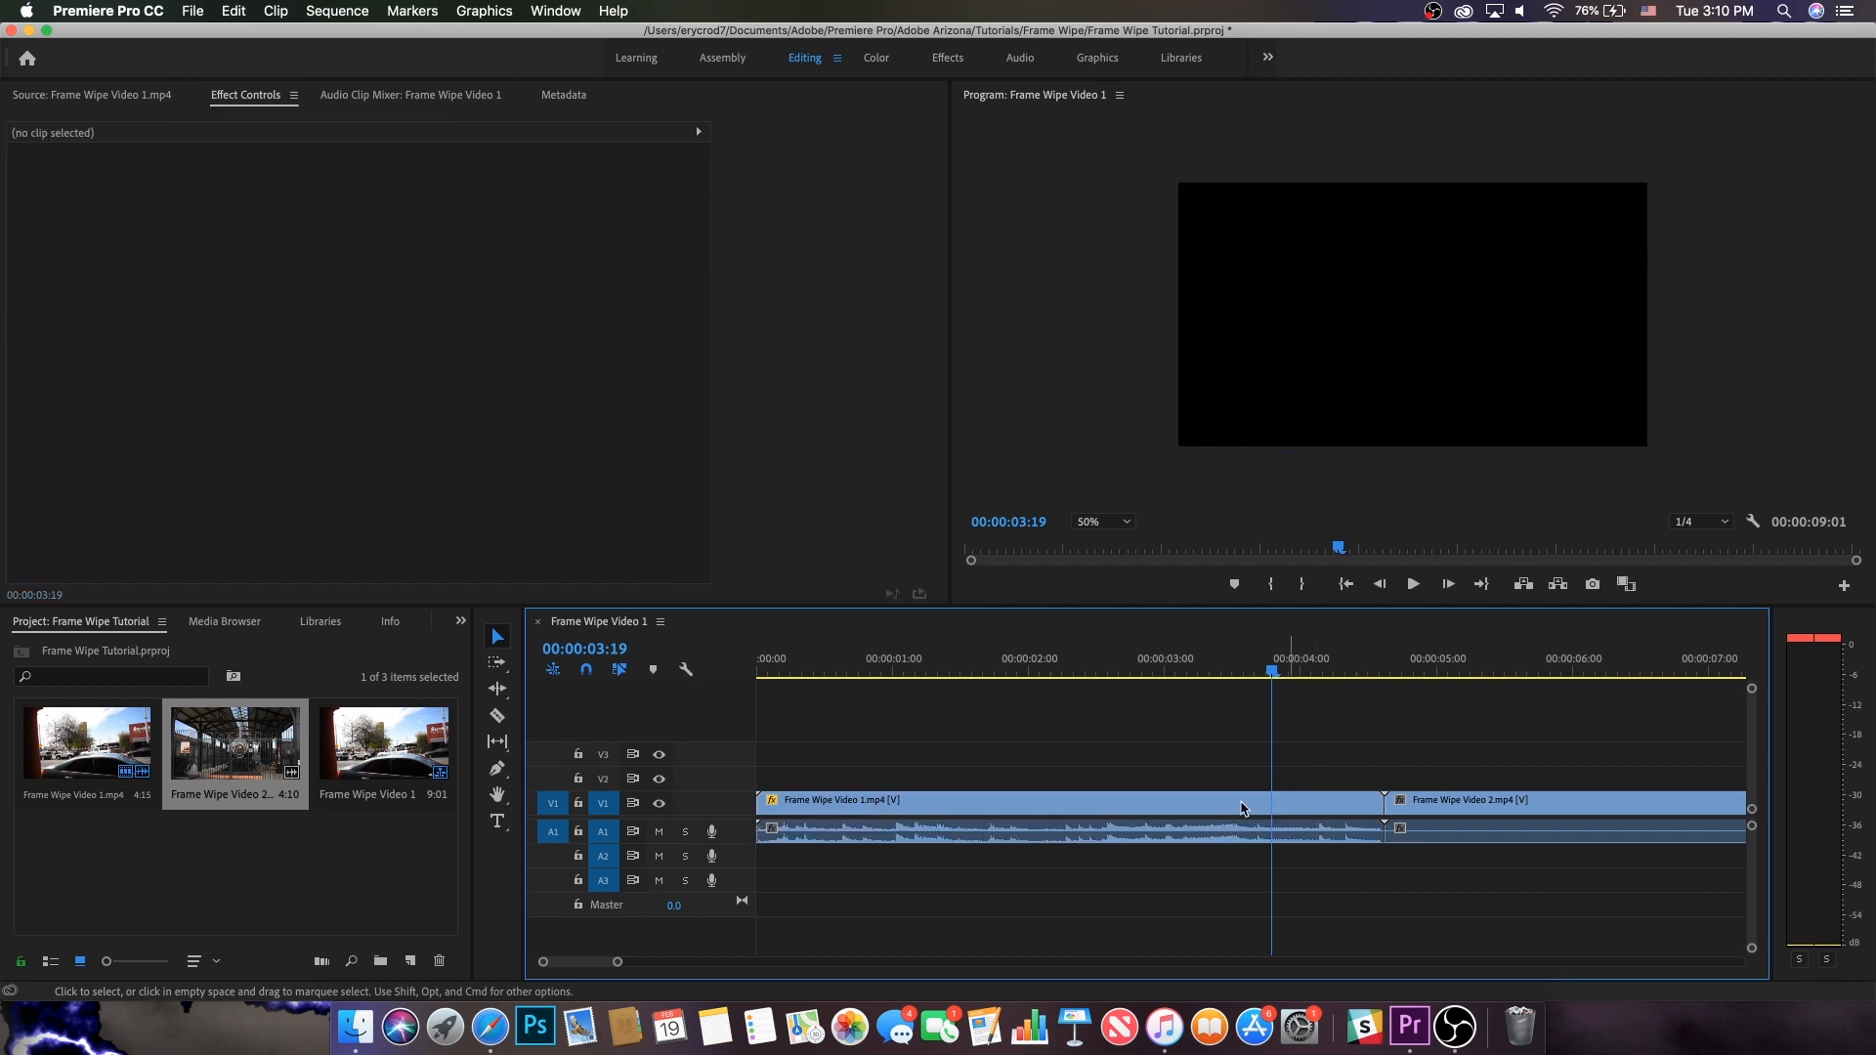
# Unlink the audio and video of the Frame Wipe Video 1.mp4 clip, with the playhead at 00:00:02:14.
pyautogui.click(1061, 803)
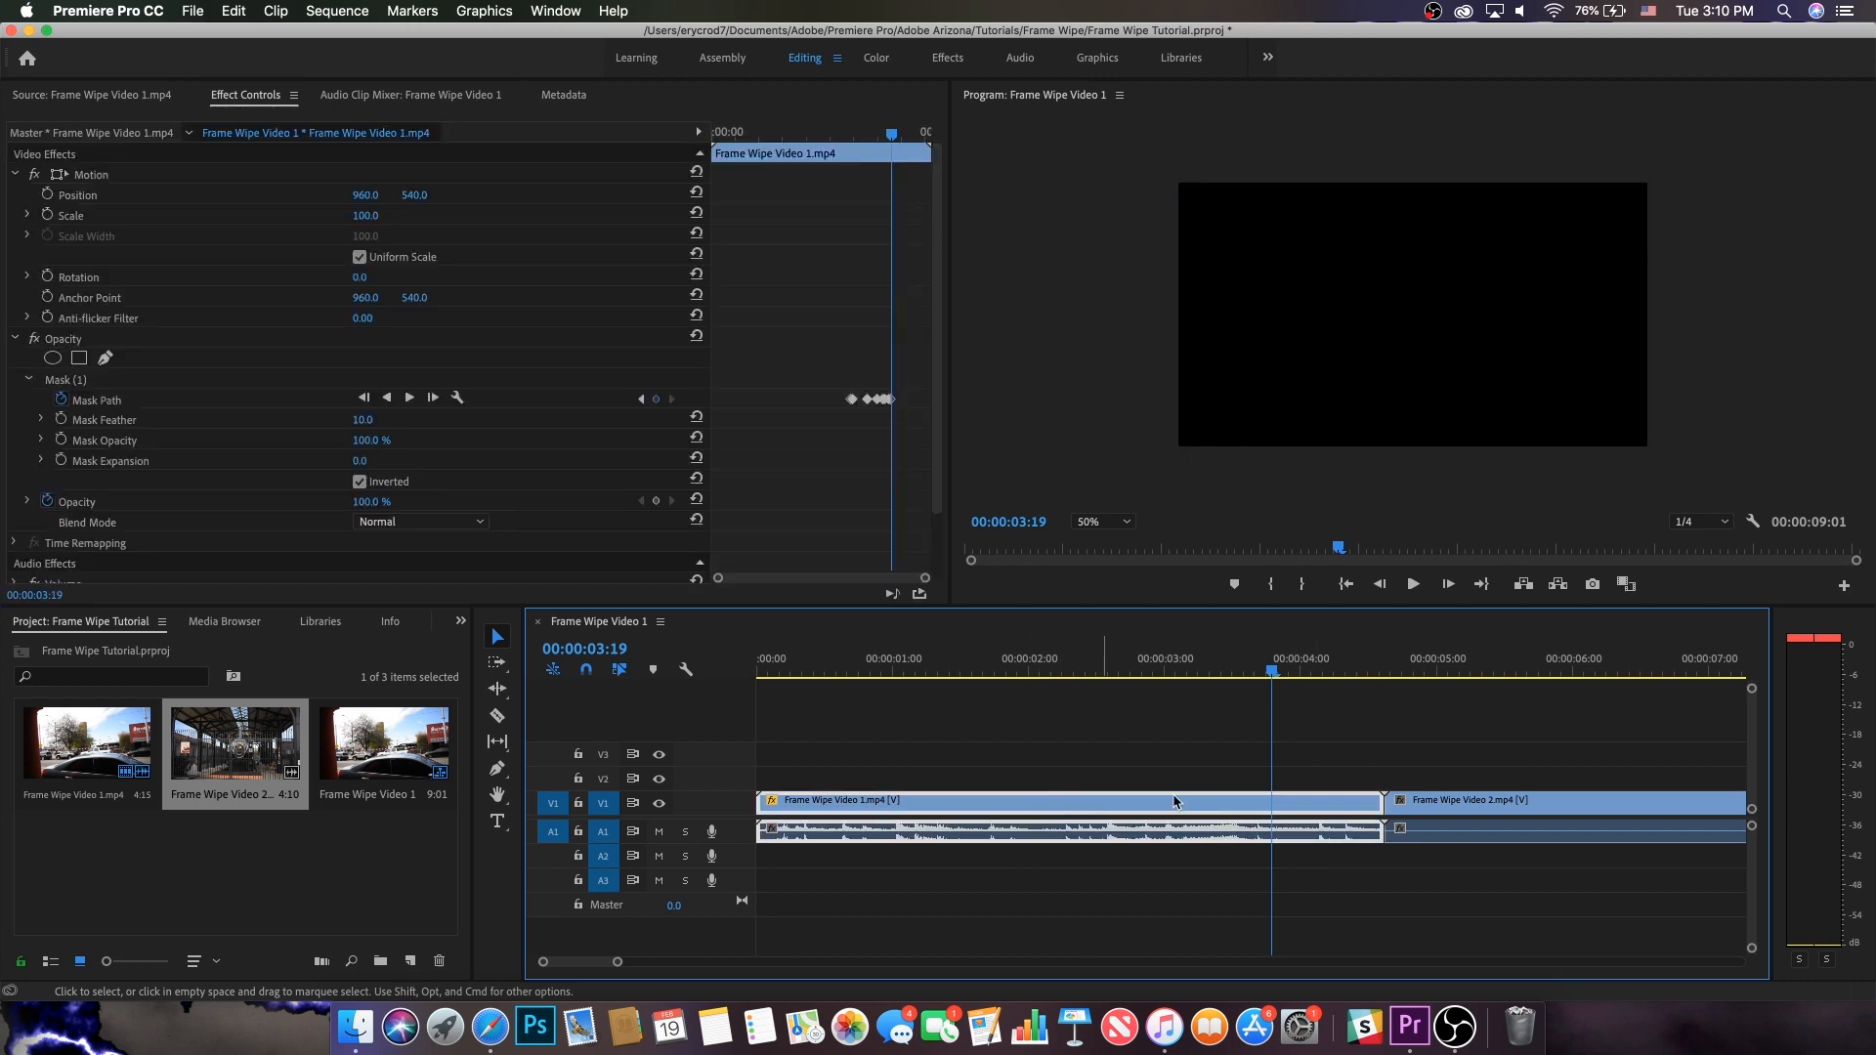
pyautogui.moveTo(1275, 671); pyautogui.dragTo(1108, 670)
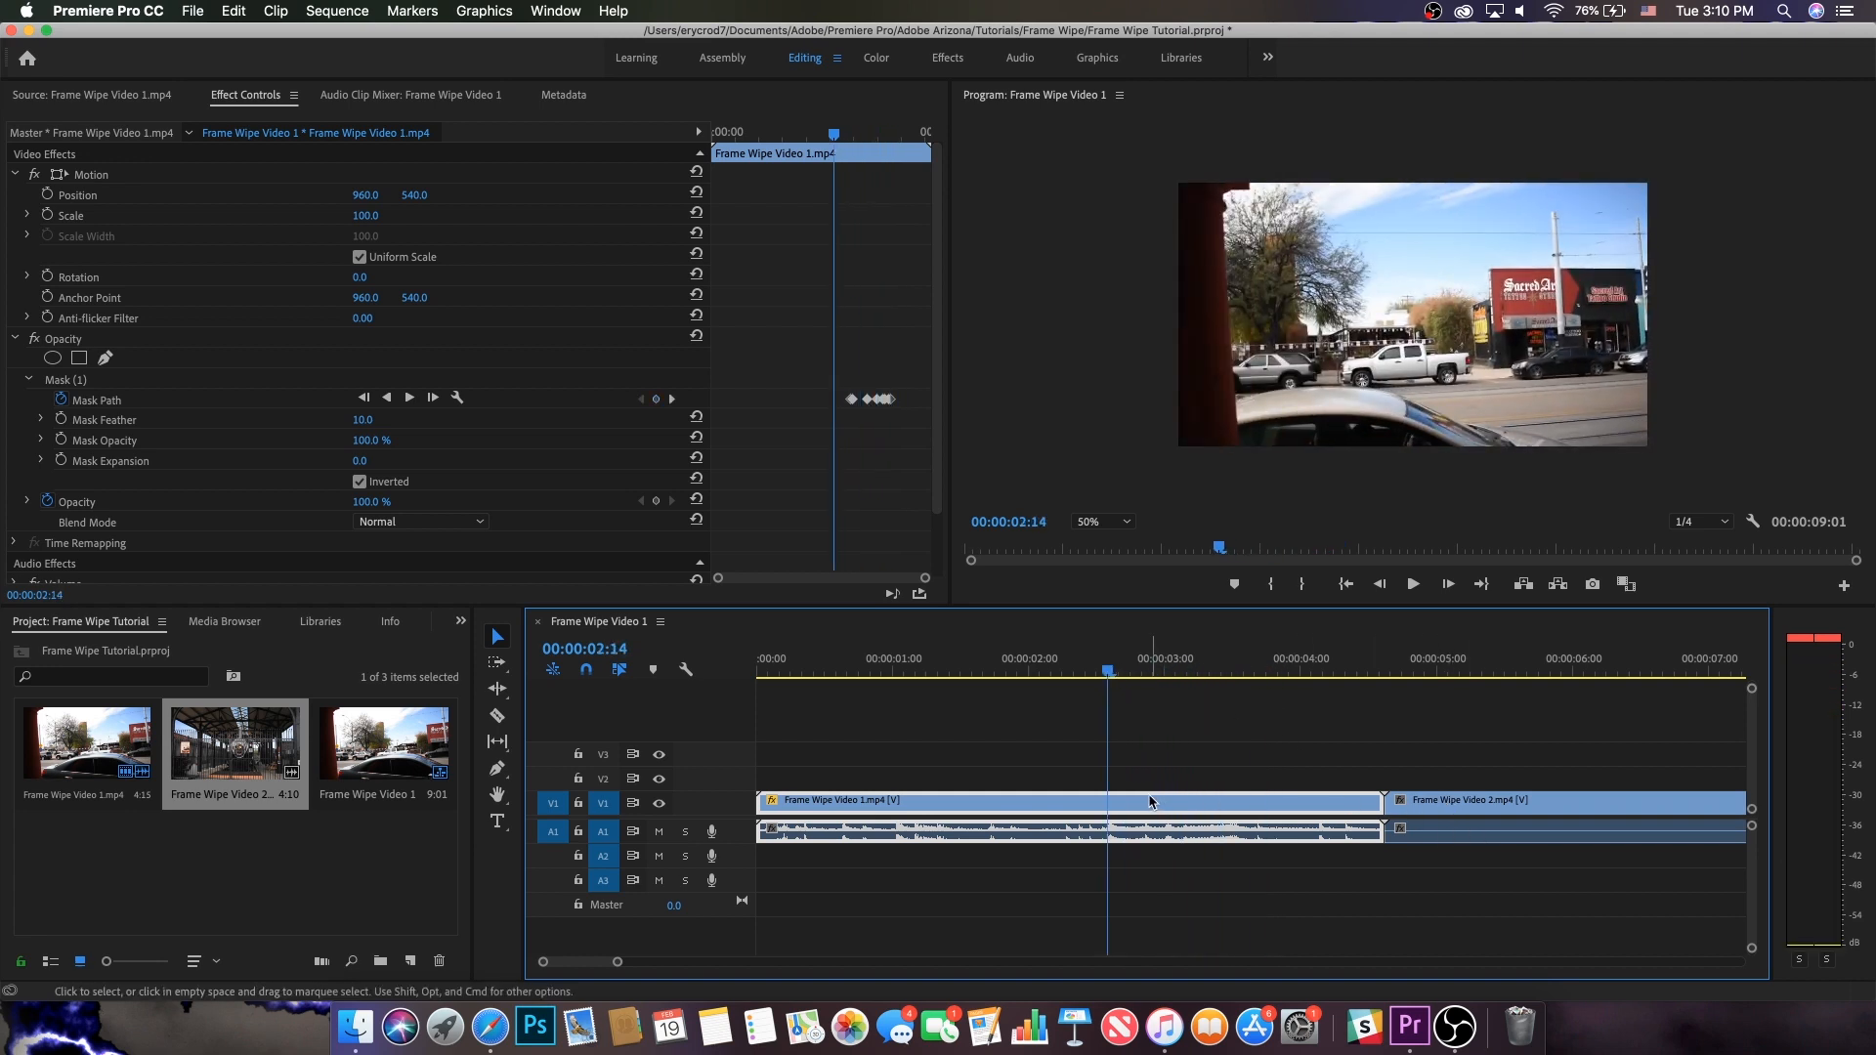
pyautogui.rightClick(962, 809)
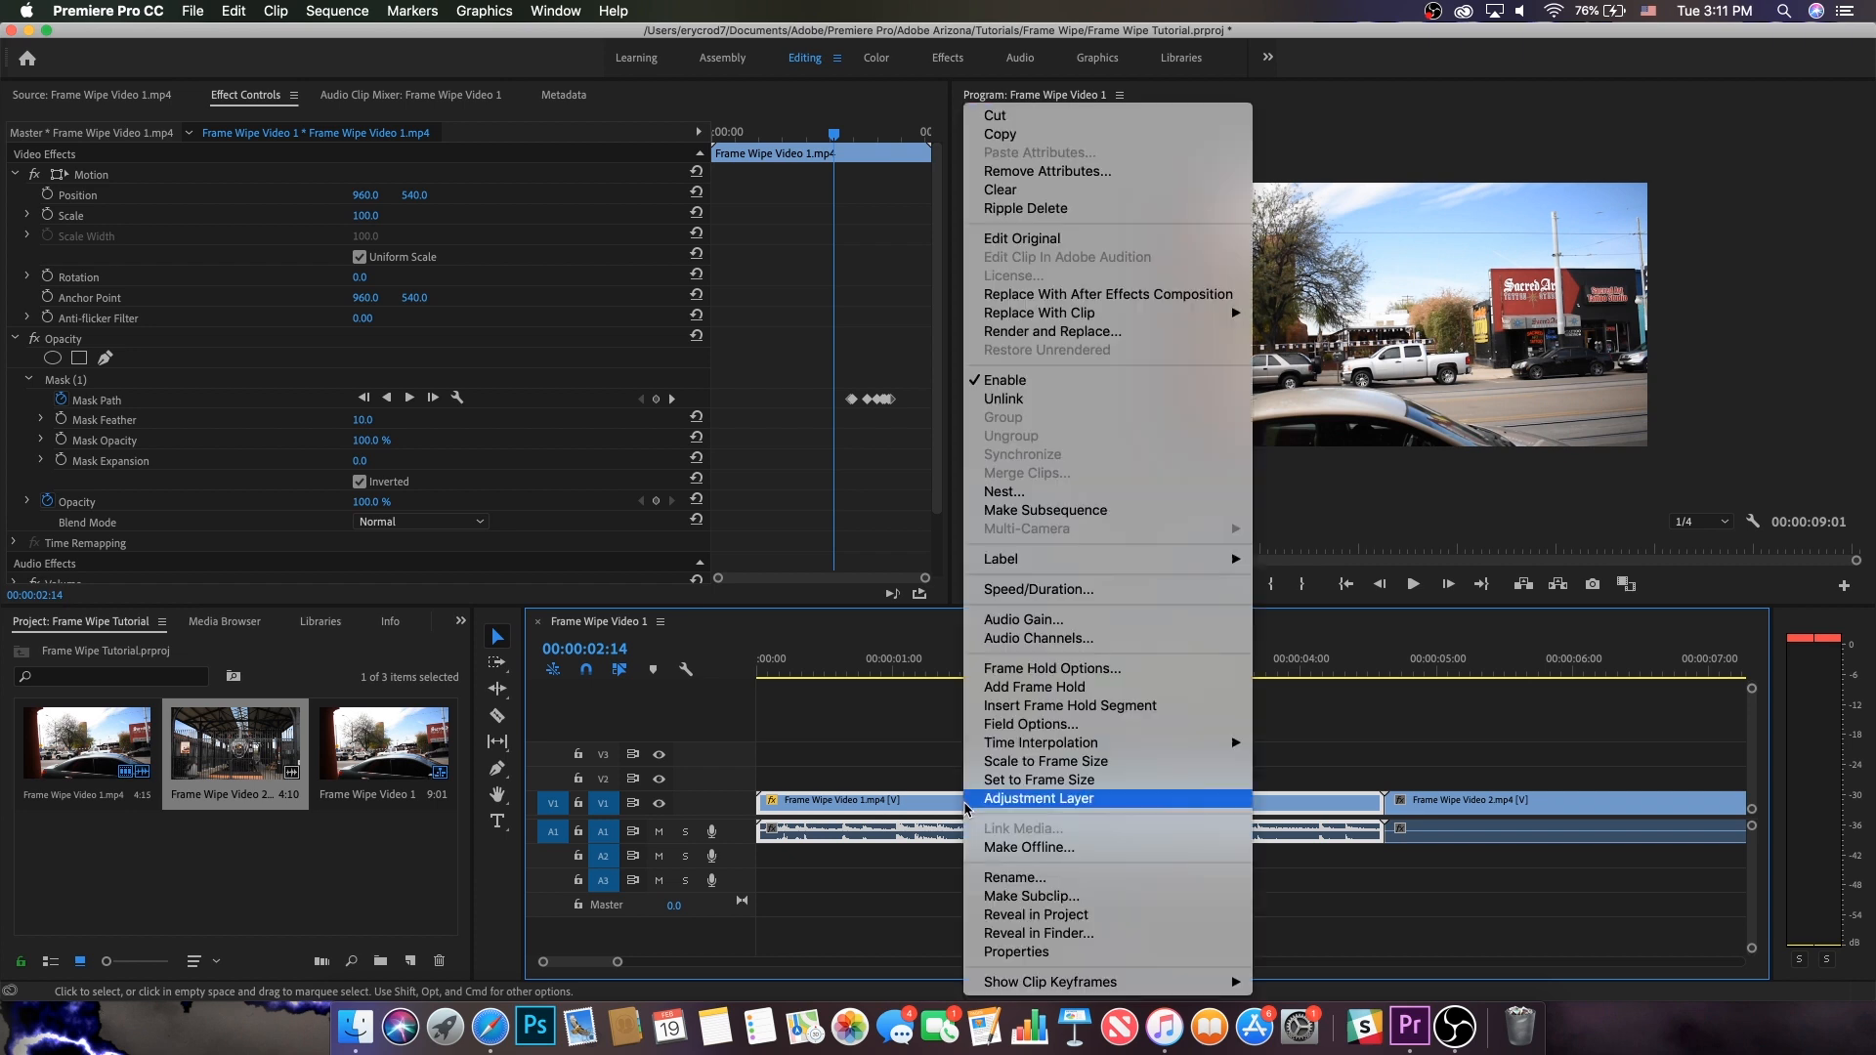
pyautogui.click(1024, 407)
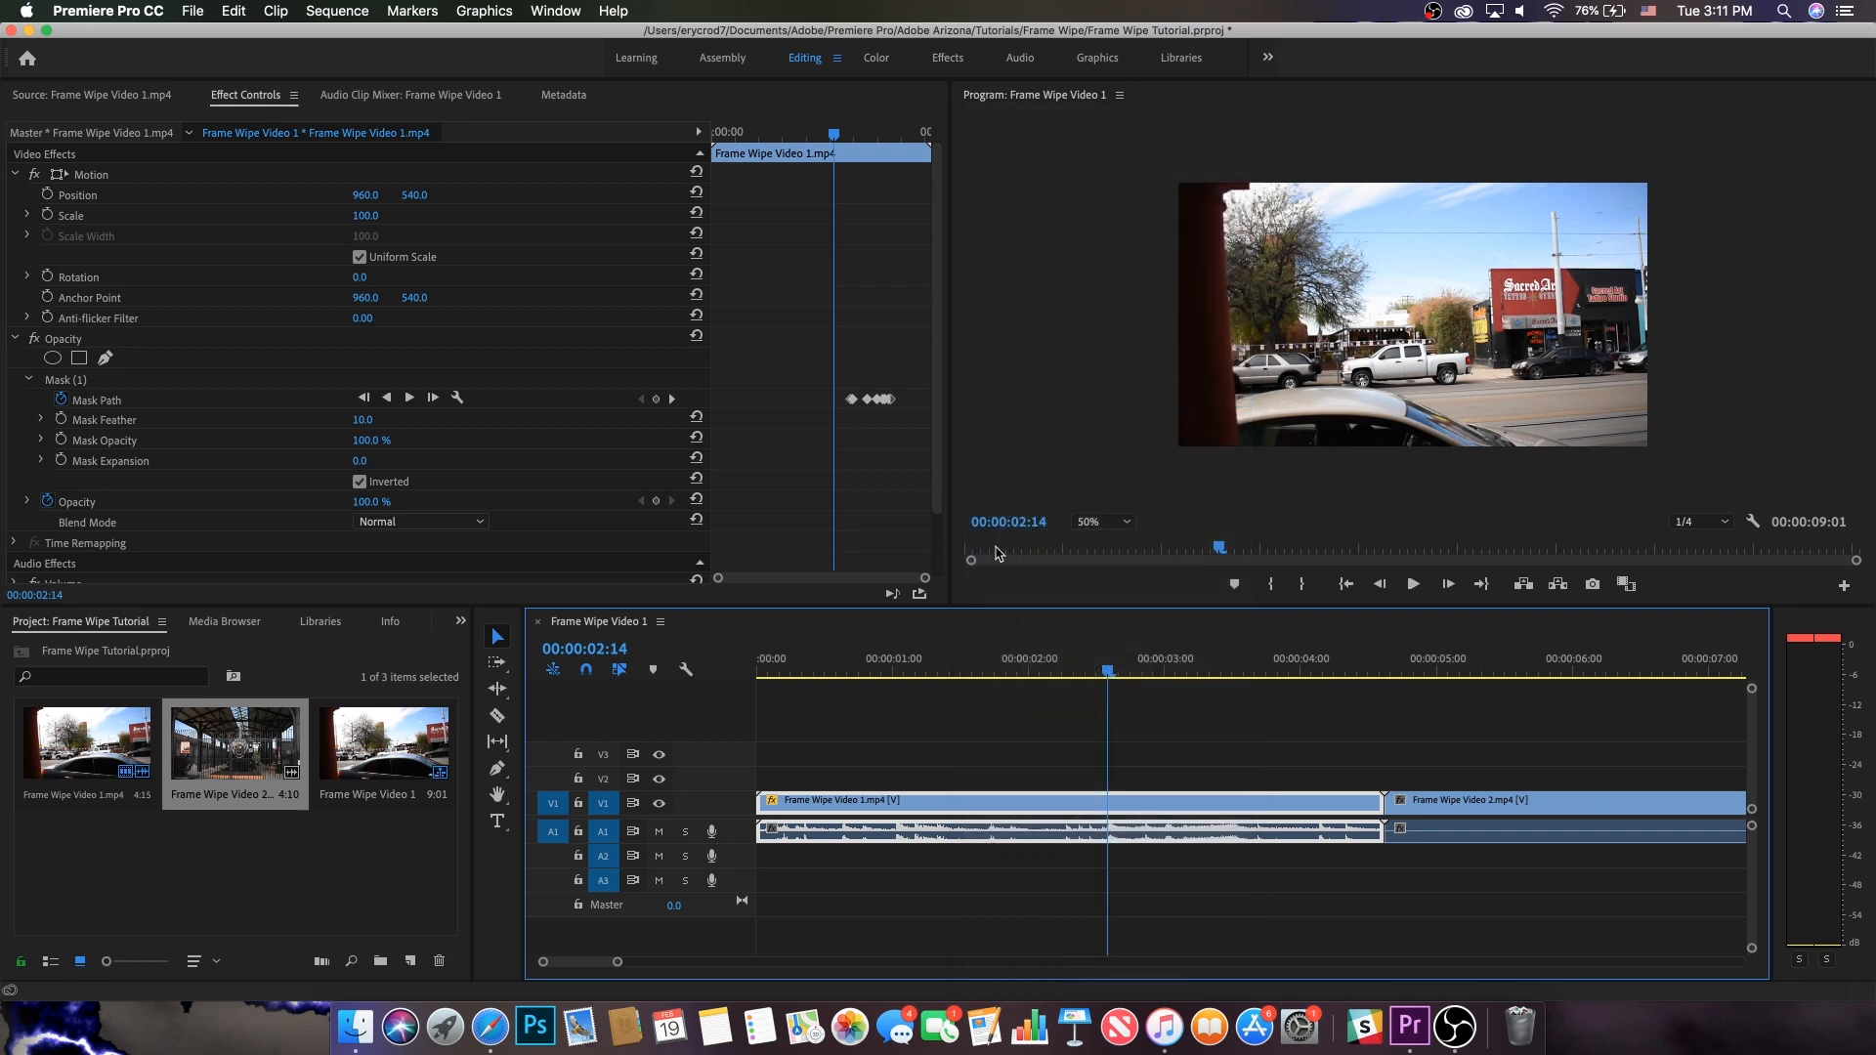
# Move the Frame Wipe Video 1.mp4 video up to track V2 and its audio down to track A2.
pyautogui.click(993, 842)
pyautogui.click(980, 811)
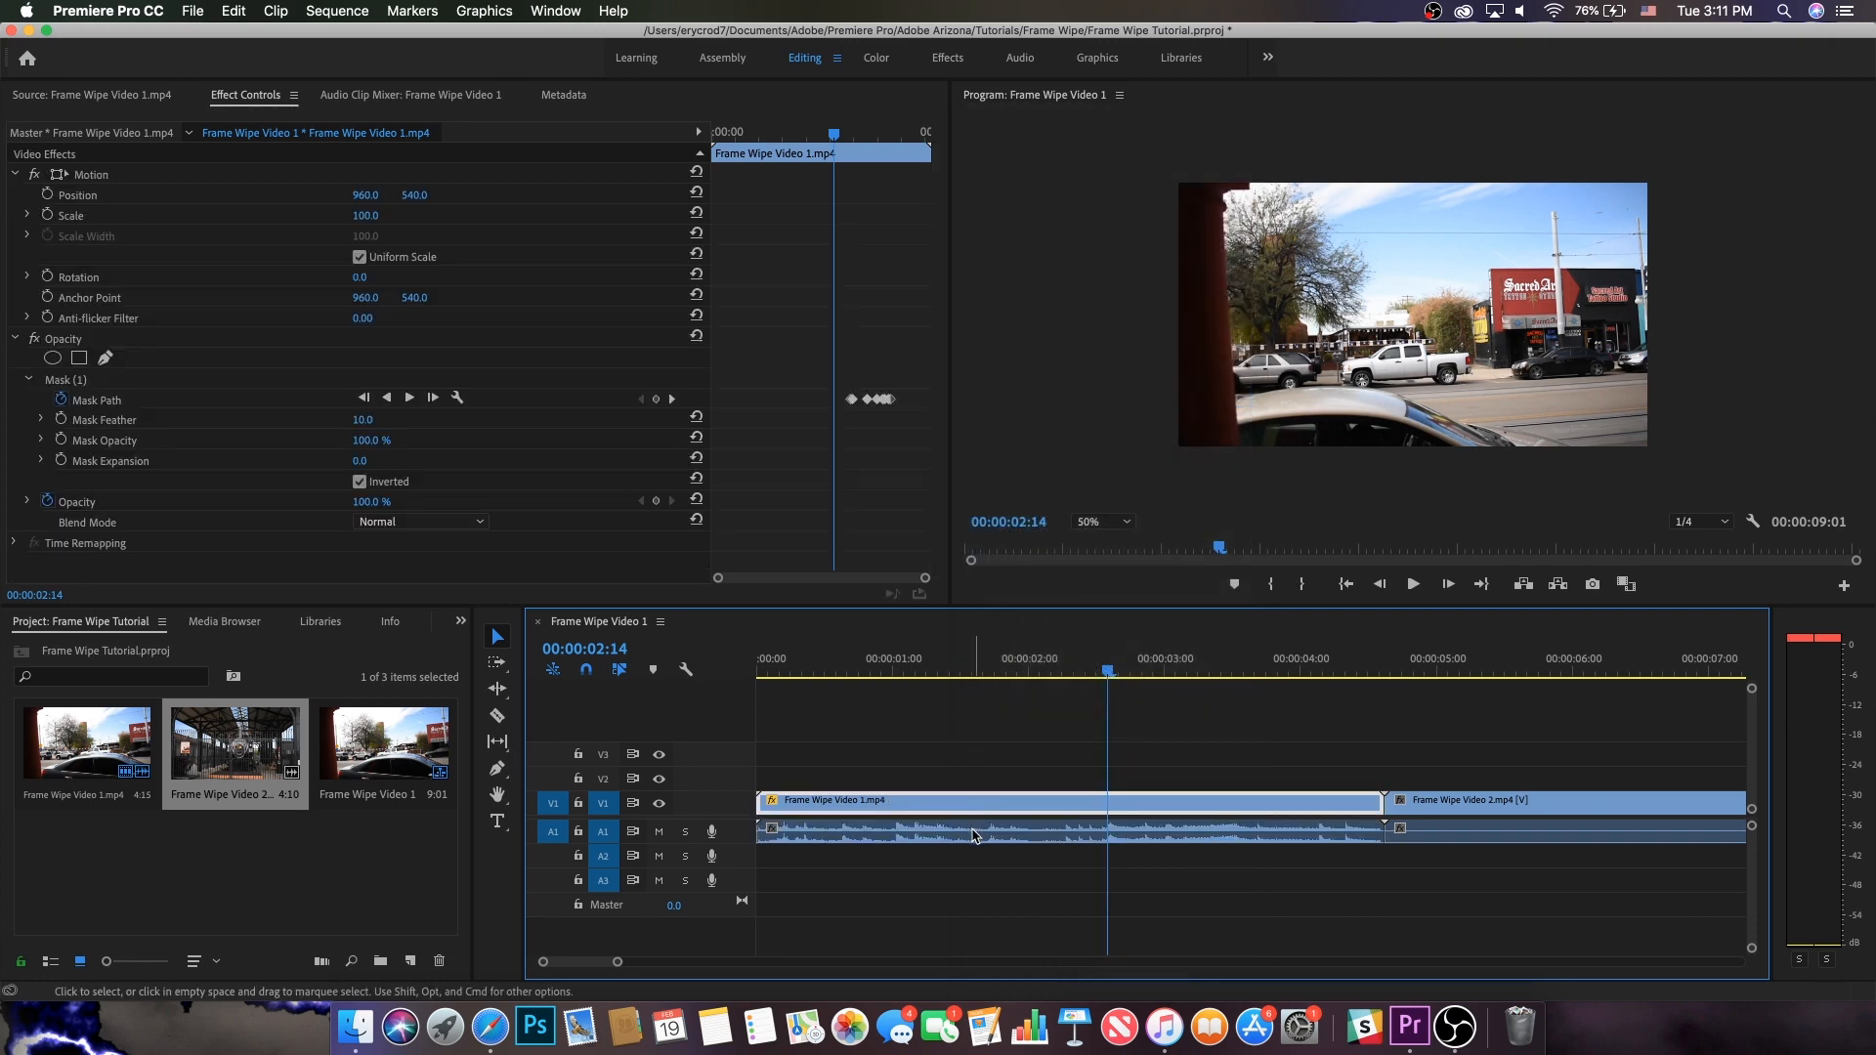
pyautogui.click(973, 836)
pyautogui.click(972, 809)
pyautogui.moveTo(973, 809); pyautogui.dragTo(955, 848)
pyautogui.click(959, 832)
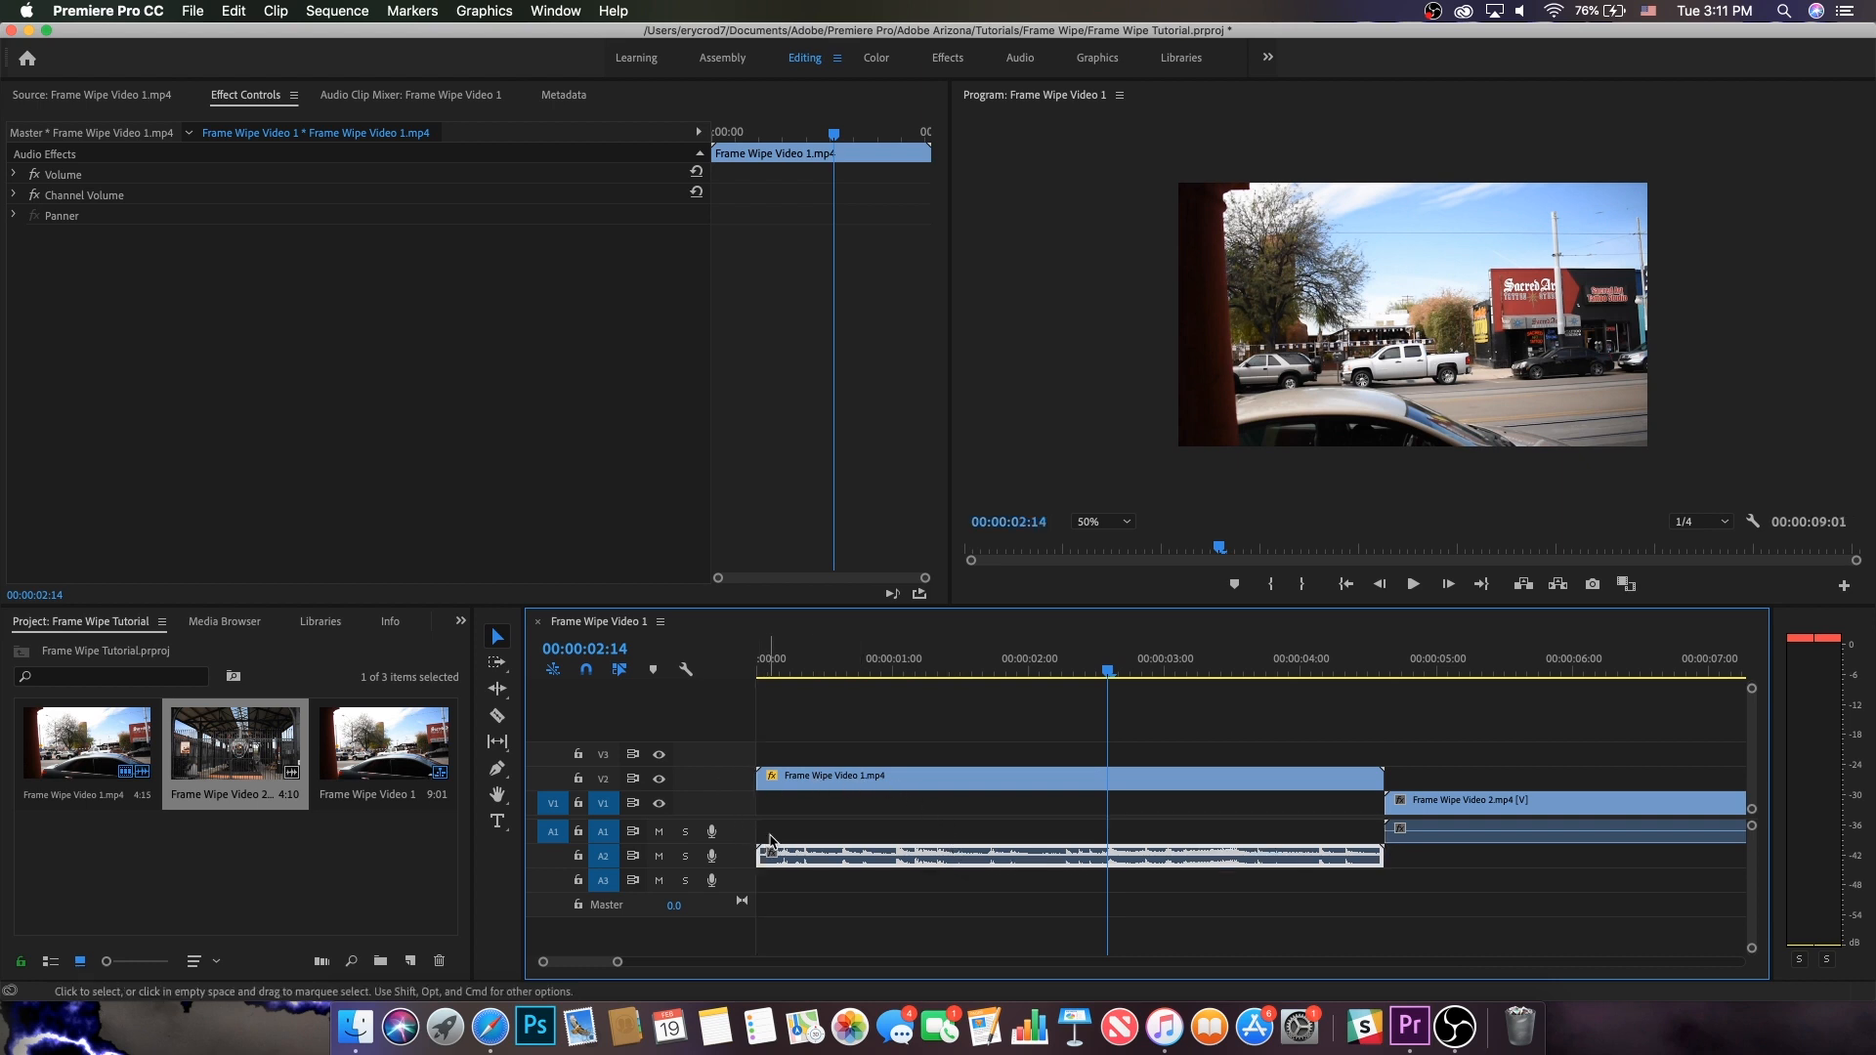
pyautogui.moveTo(791, 858); pyautogui.dragTo(791, 855)
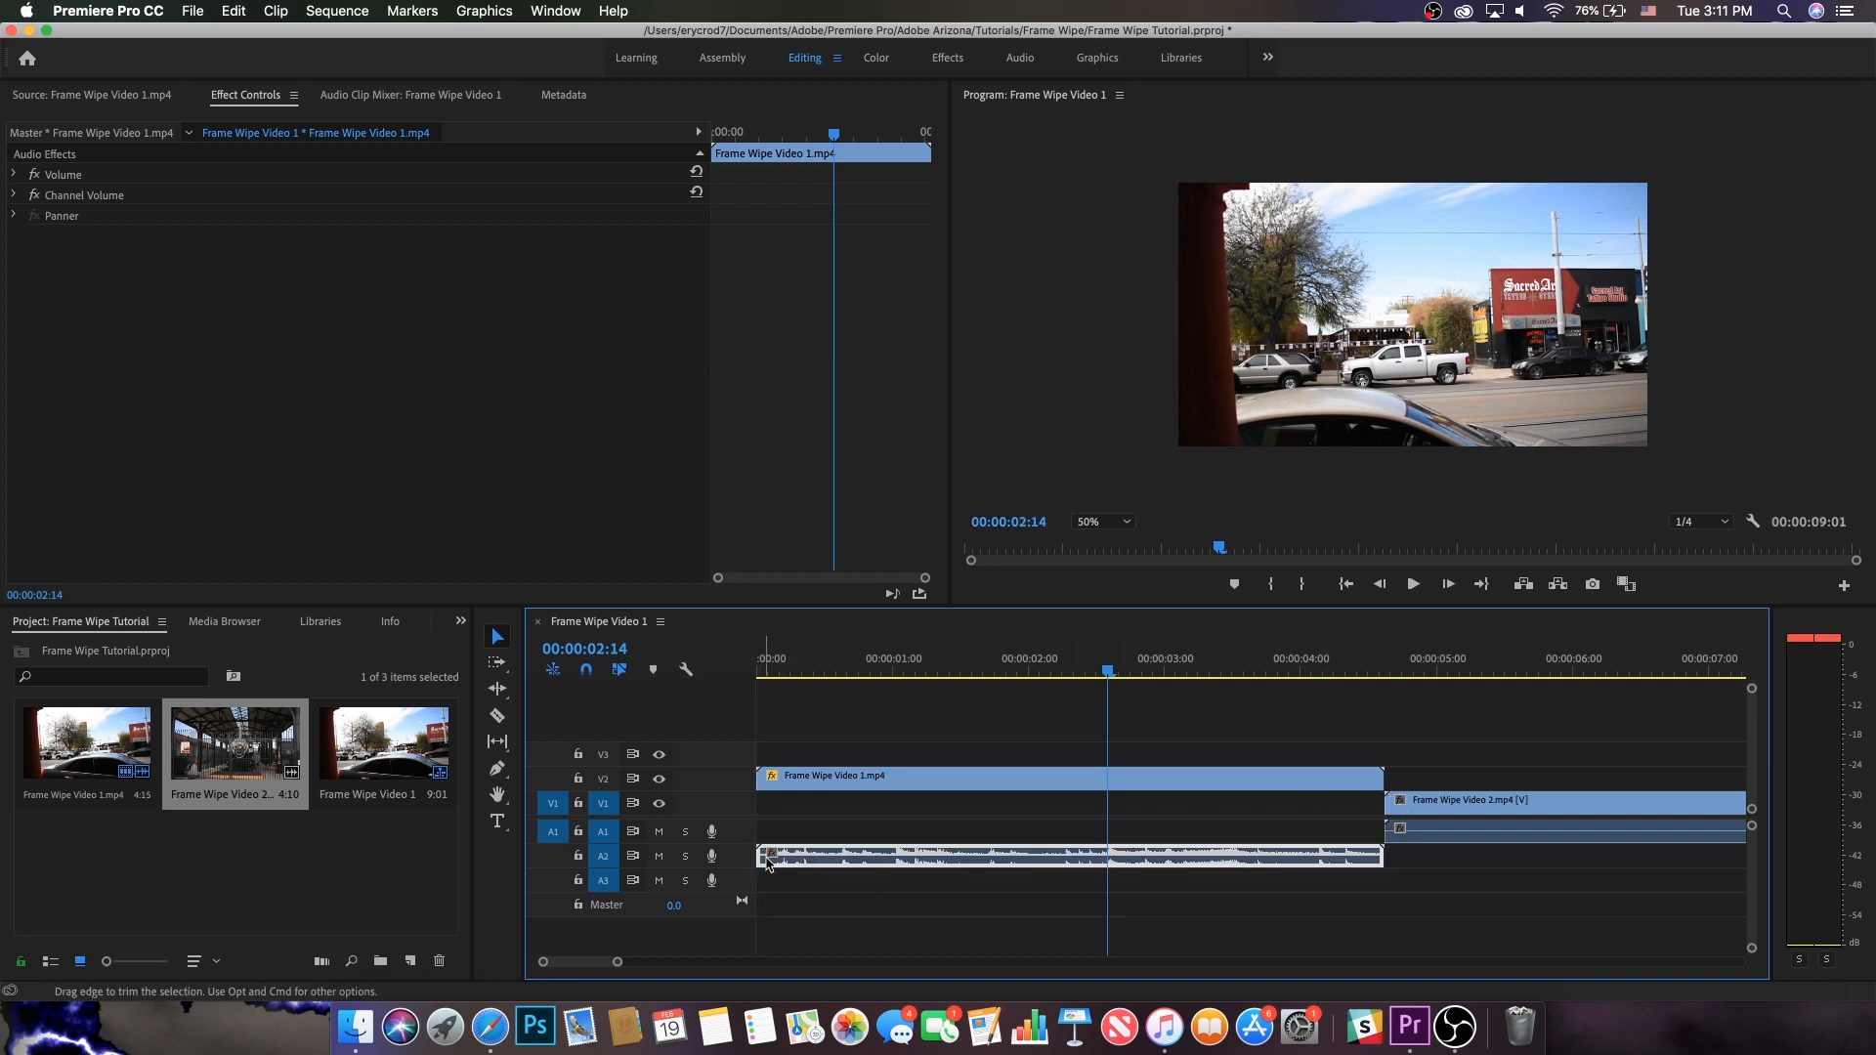
# Move the Frame Wipe Video 2.mp4 clip beneath the masked clip on V1 so it starts at 00:00:03:00.
pyautogui.click(1450, 807)
pyautogui.moveTo(1468, 807); pyautogui.dragTo(1197, 807)
pyautogui.moveTo(1108, 674); pyautogui.dragTo(1167, 676)
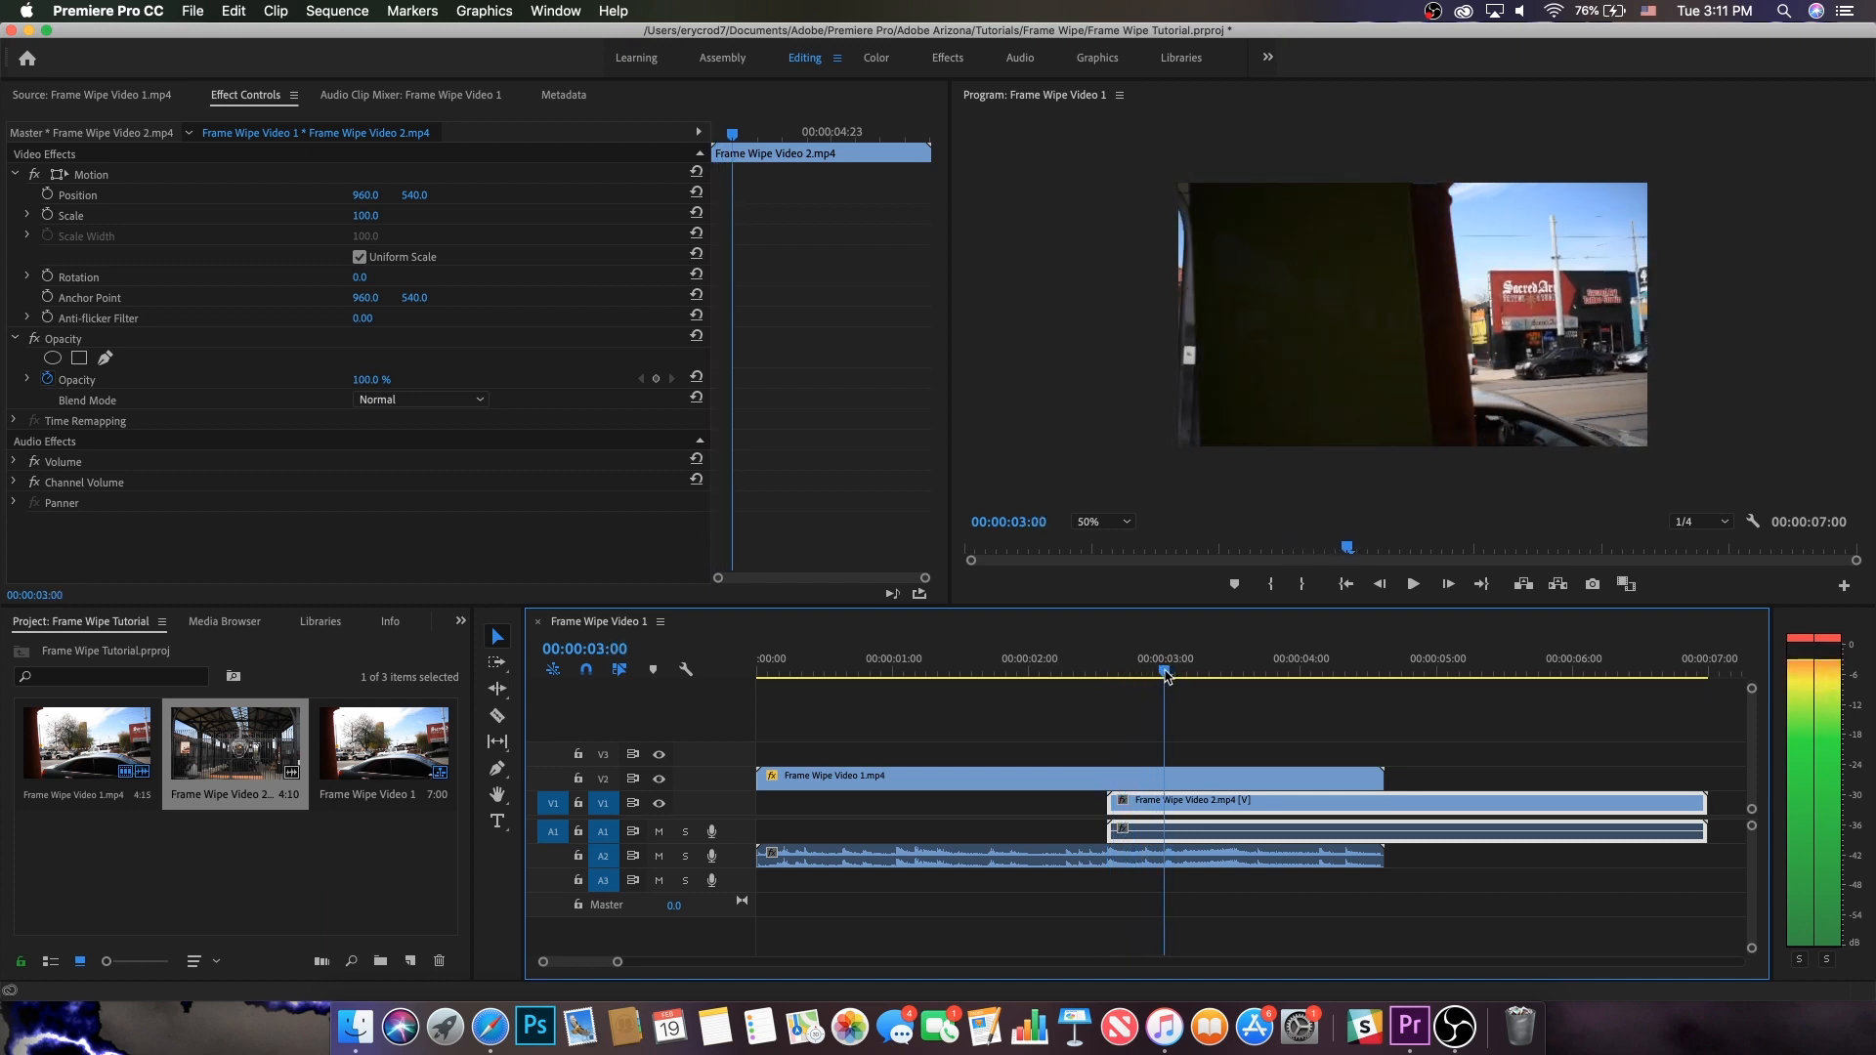
pyautogui.moveTo(1185, 803); pyautogui.dragTo(1239, 799)
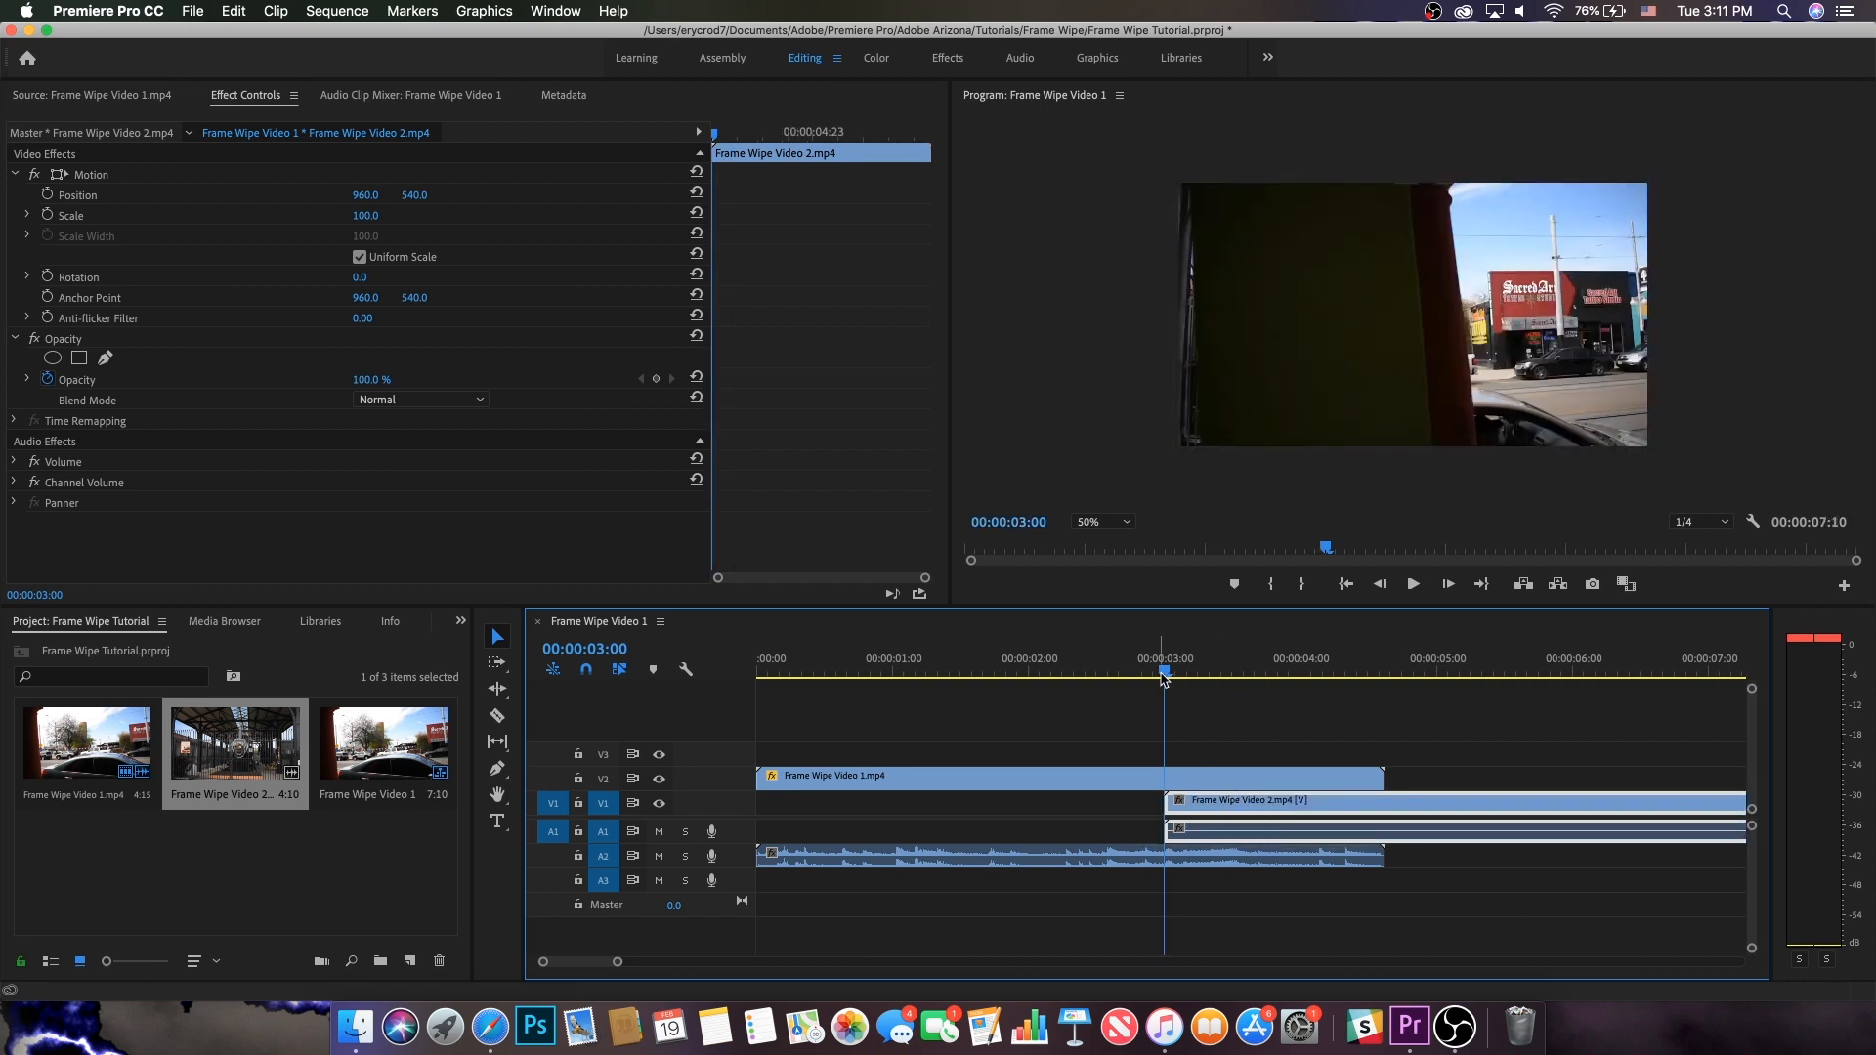
# Play back the wipe transition from before the pillar passes and inspect the masked edge at 00:00:03:13 and 00:00:03:09.
pyautogui.moveTo(1165, 673); pyautogui.dragTo(1113, 686)
pyautogui.press('space')
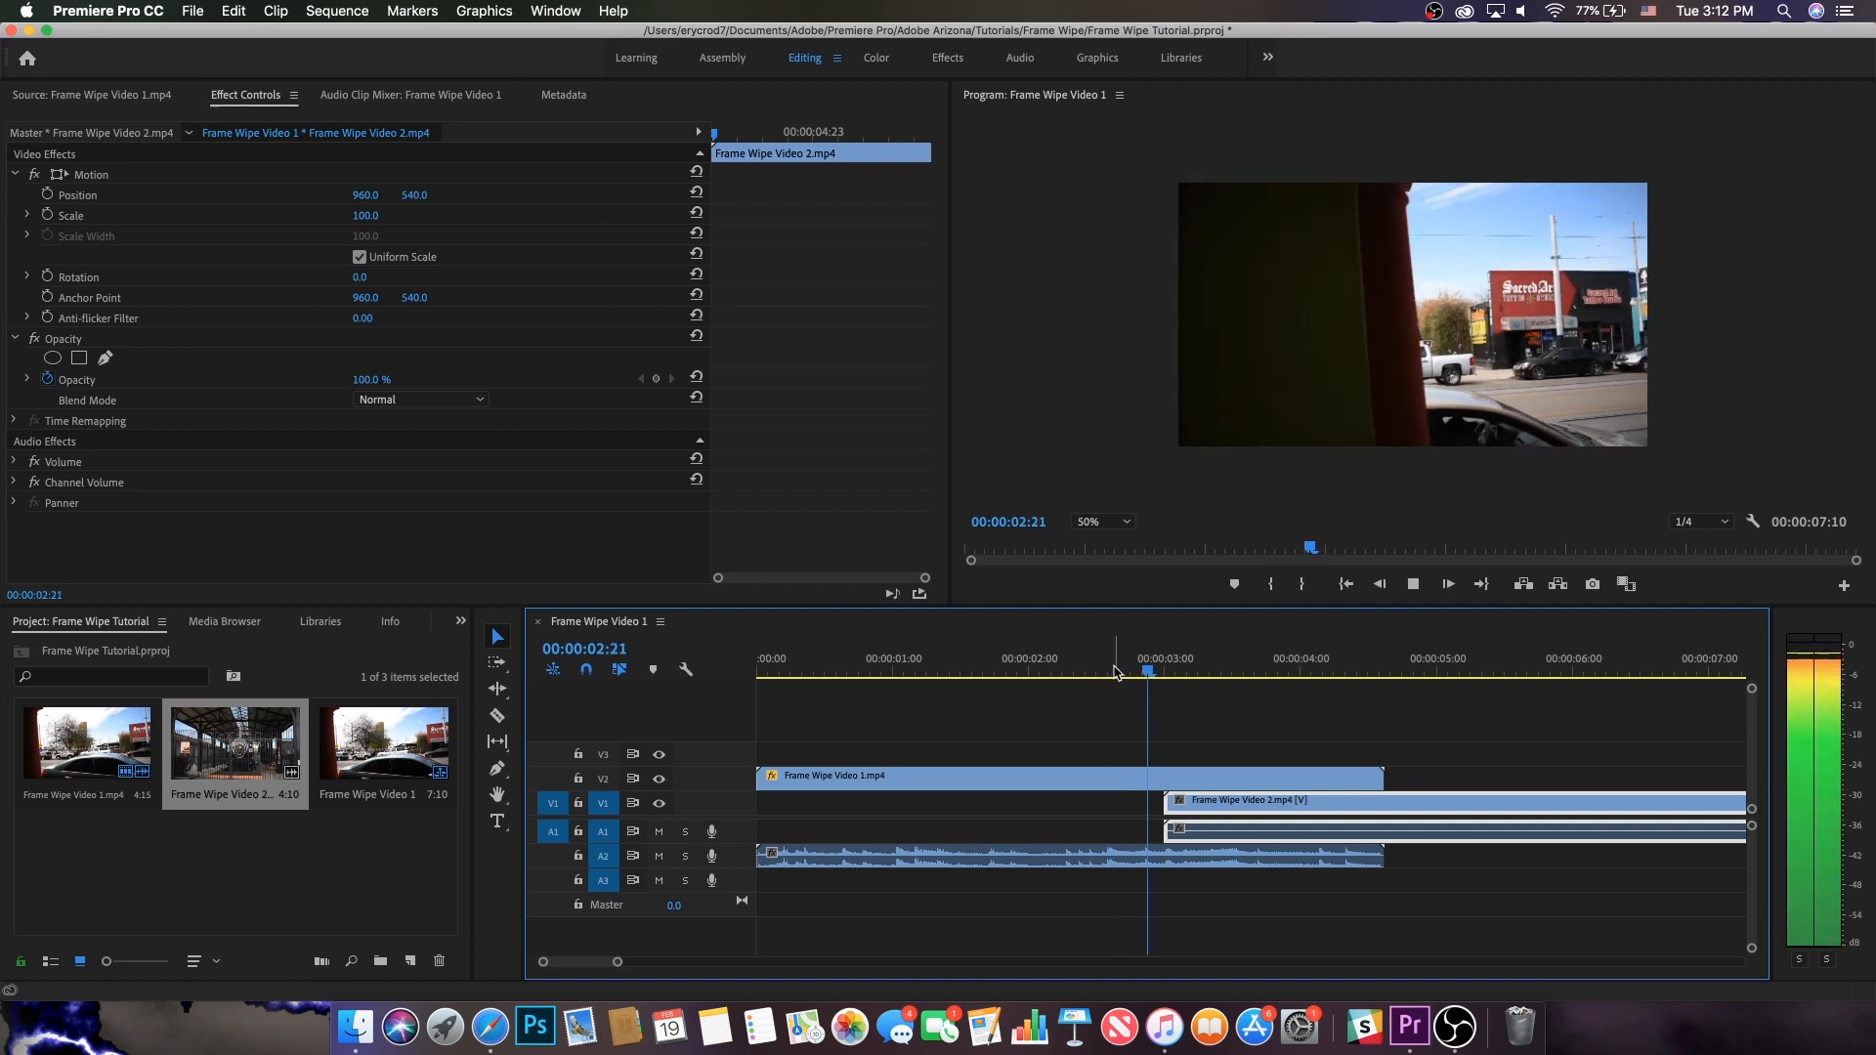
pyautogui.press('space')
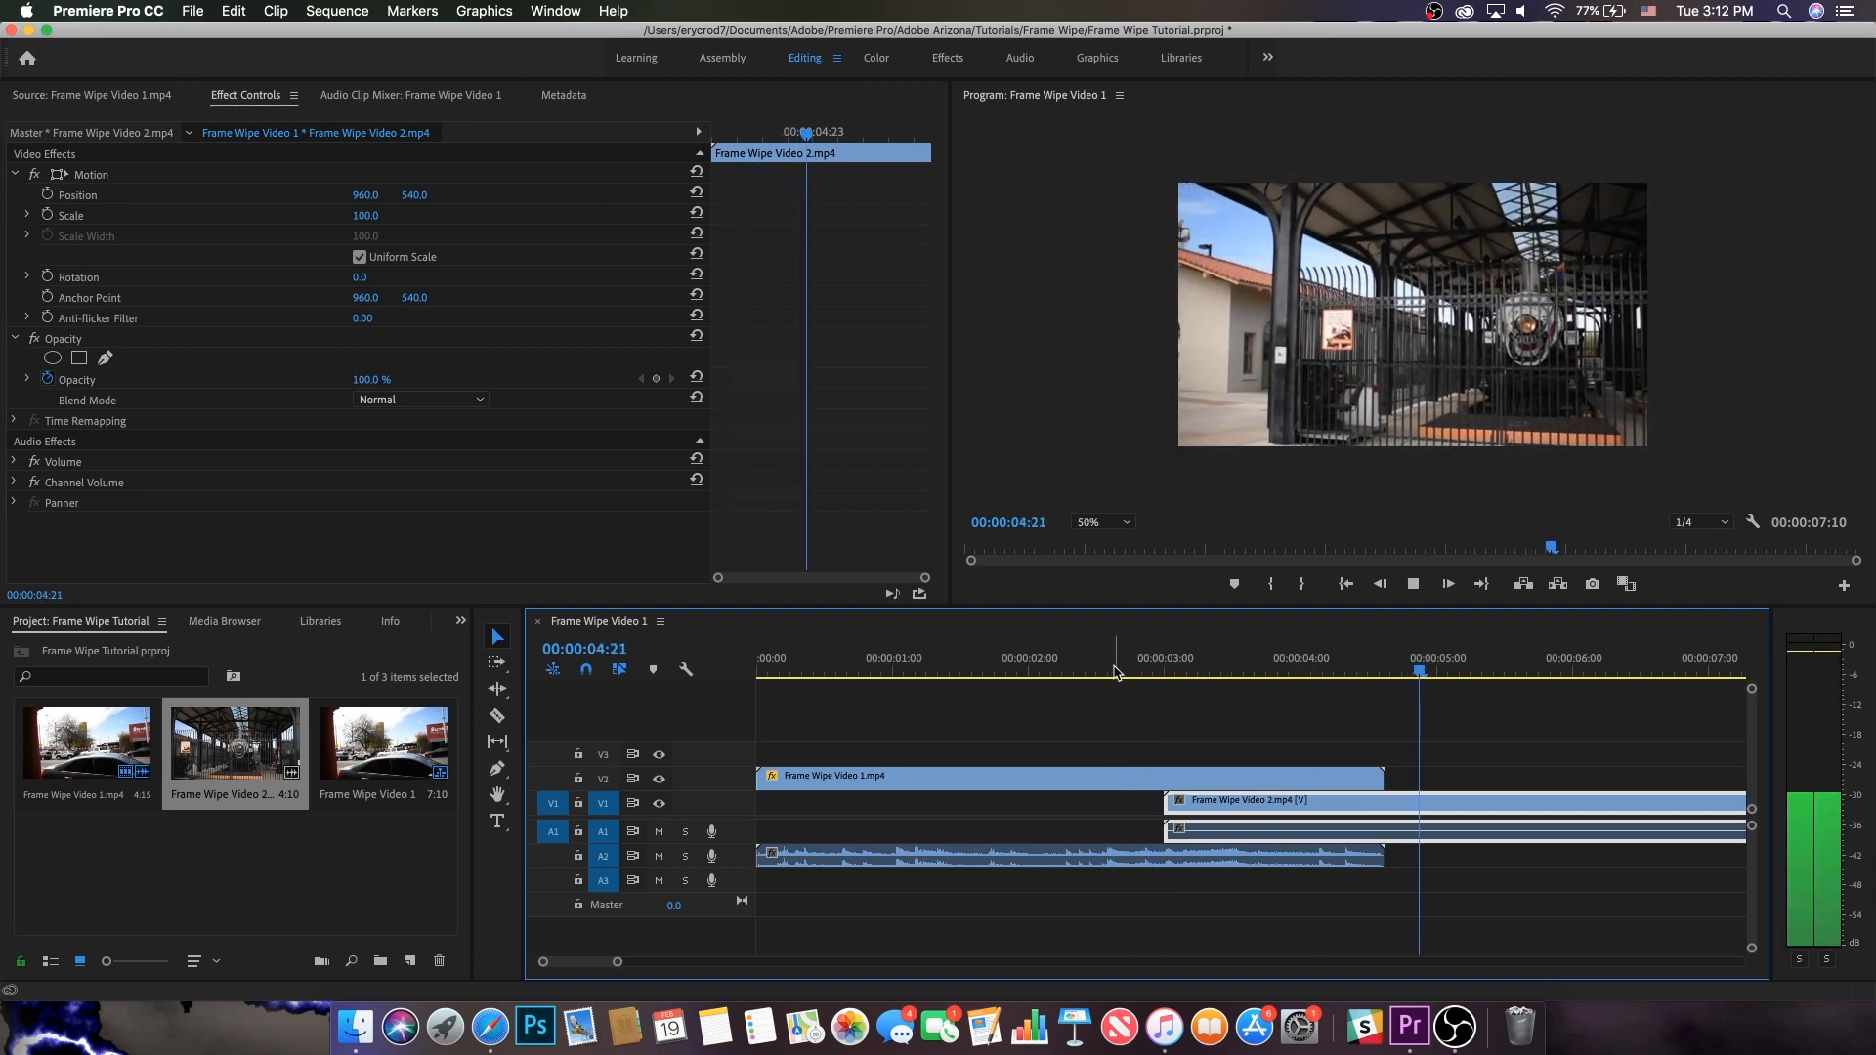
pyautogui.click(1239, 668)
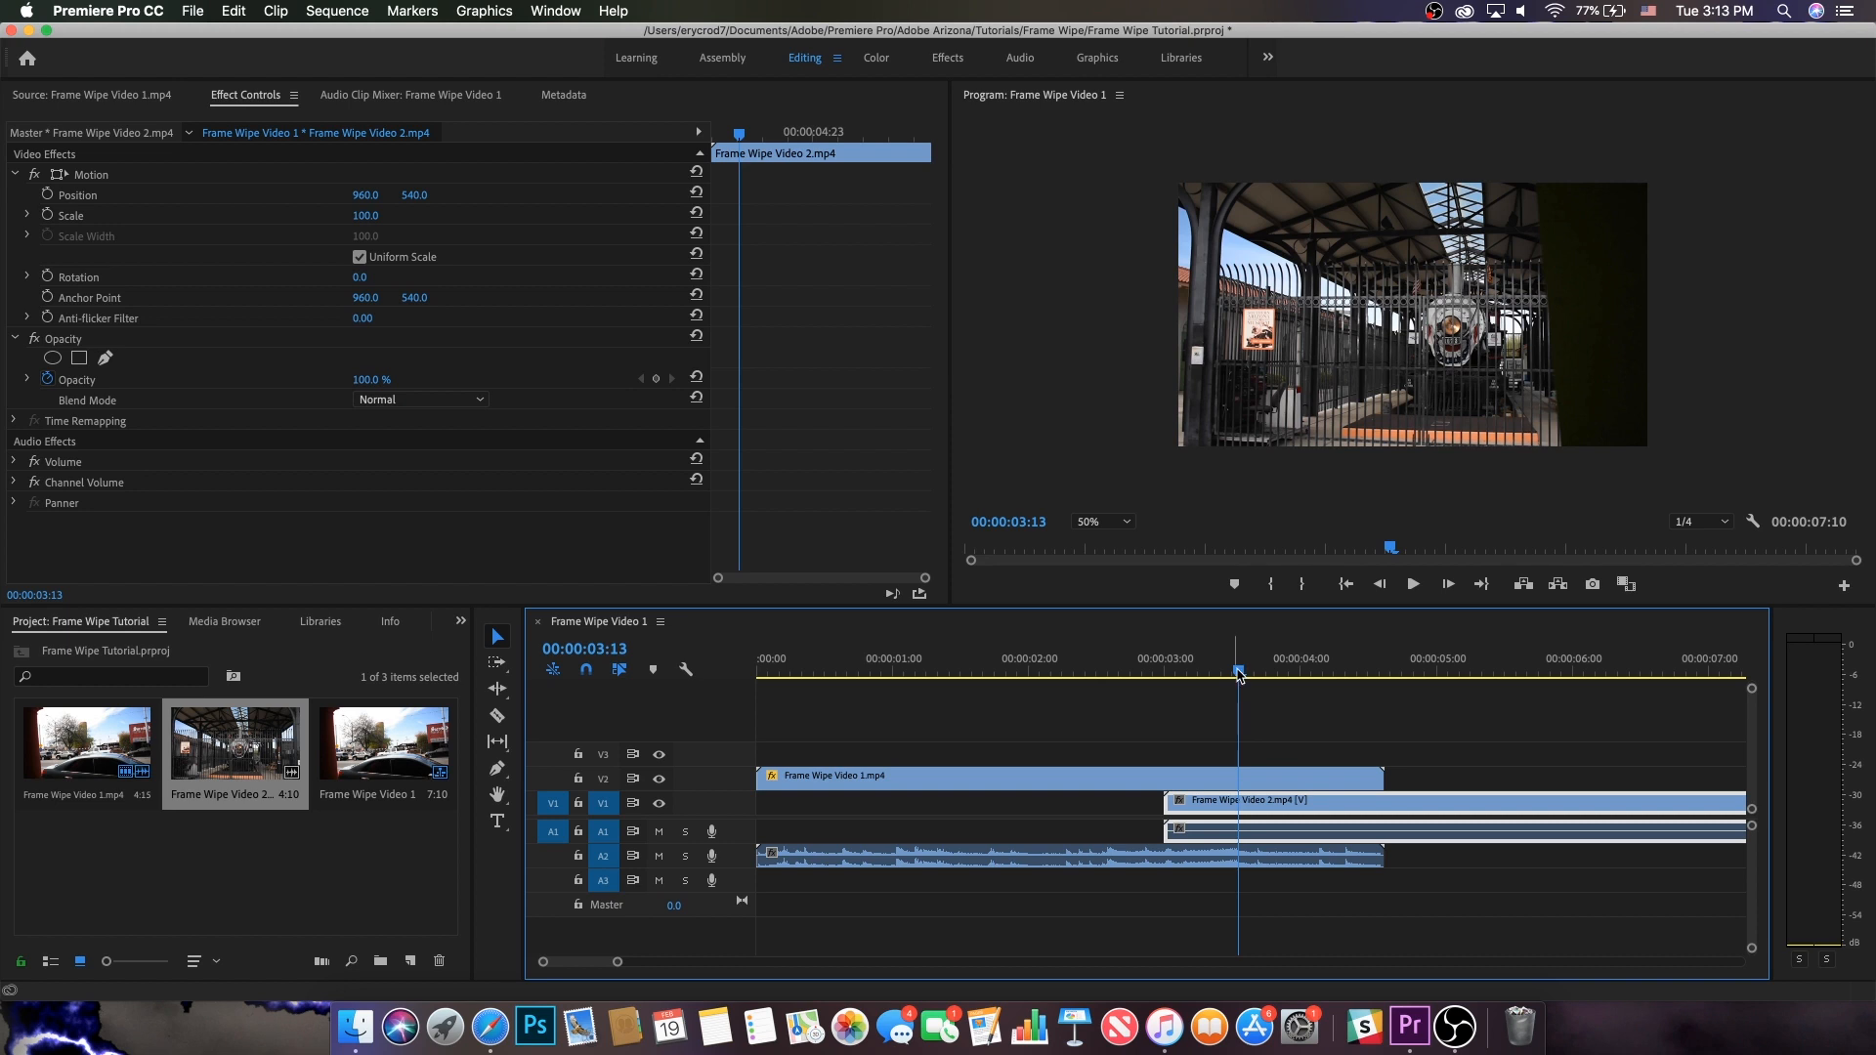
pyautogui.moveTo(1239, 672); pyautogui.dragTo(1216, 674)
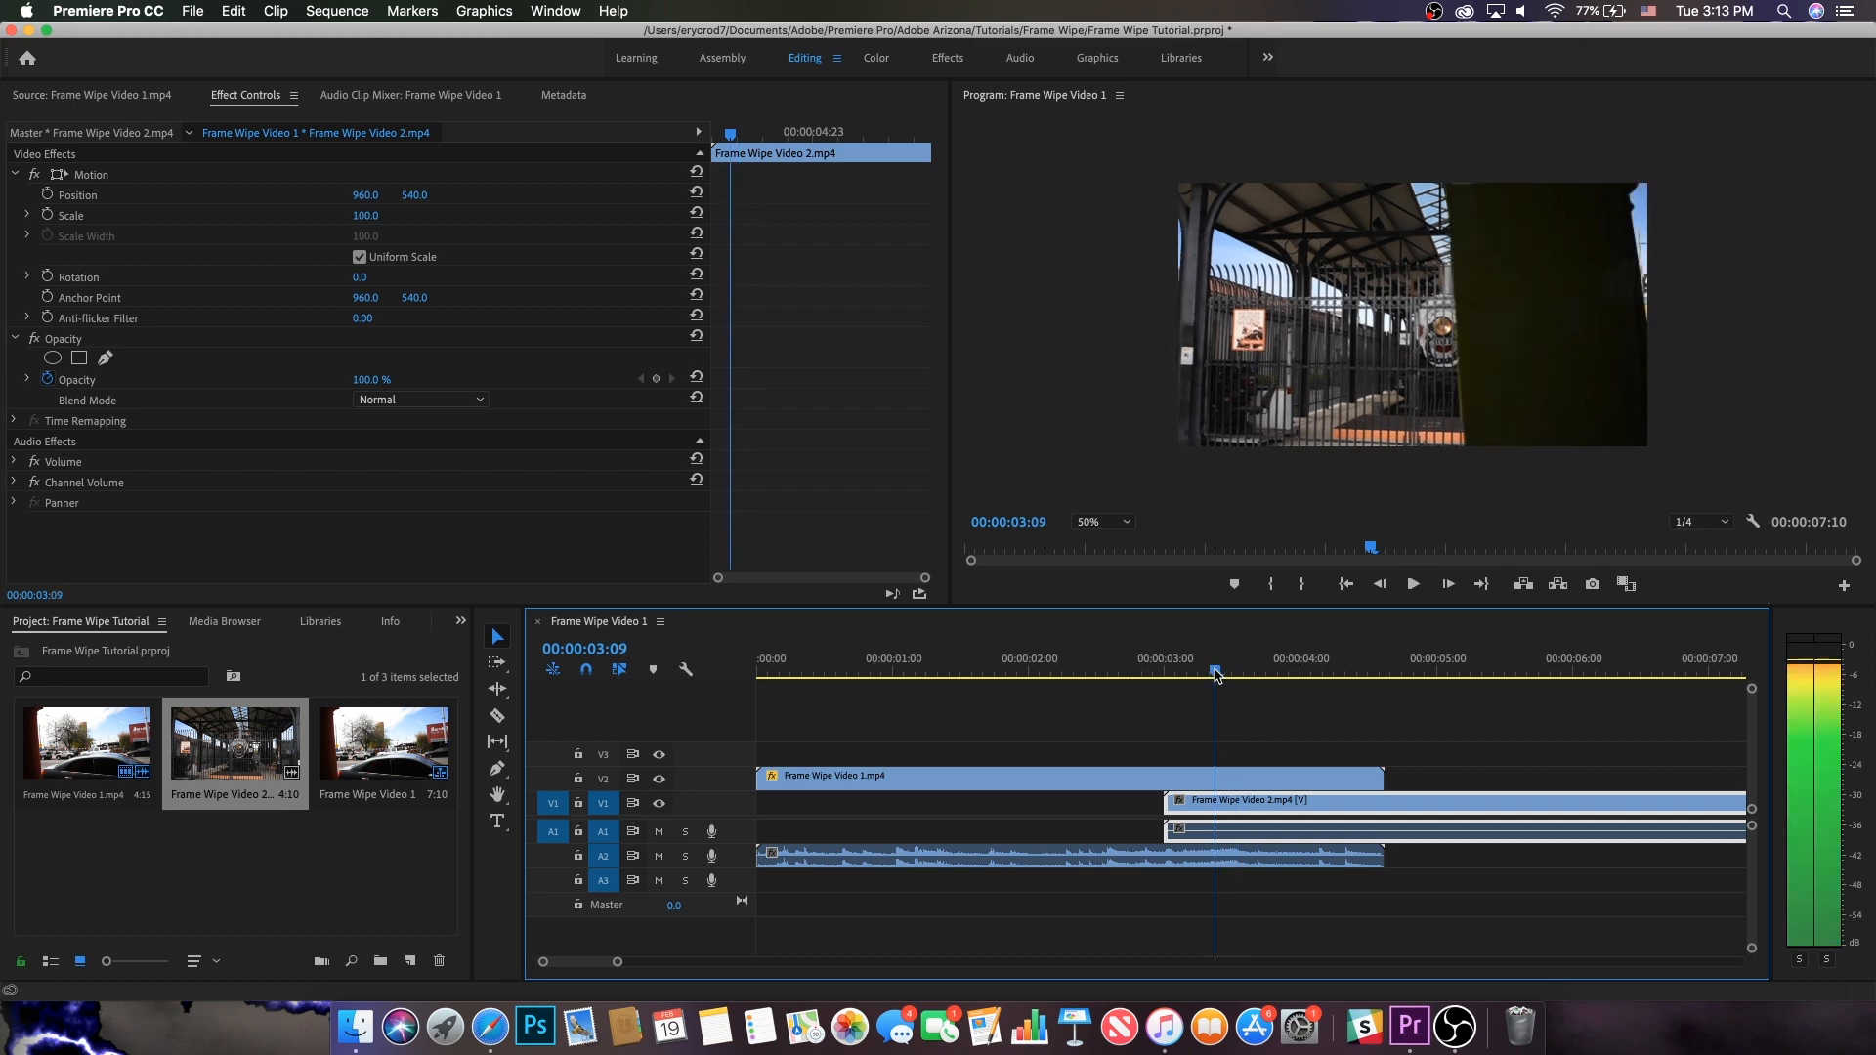